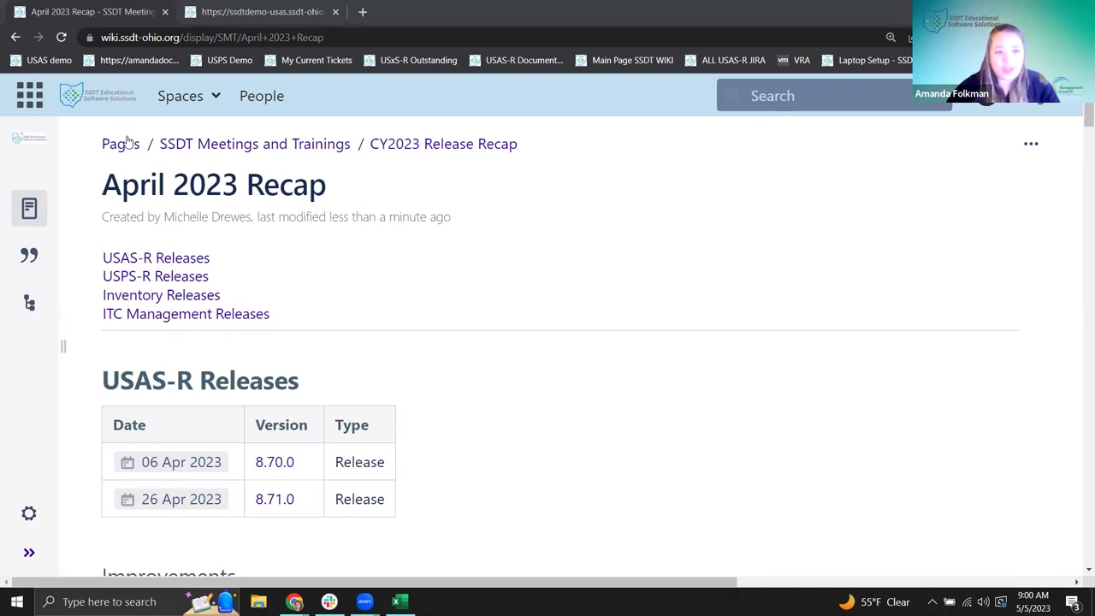
- Go to the wiki's main page and open the SSDT Meetings and Trainings space
click(97, 98)
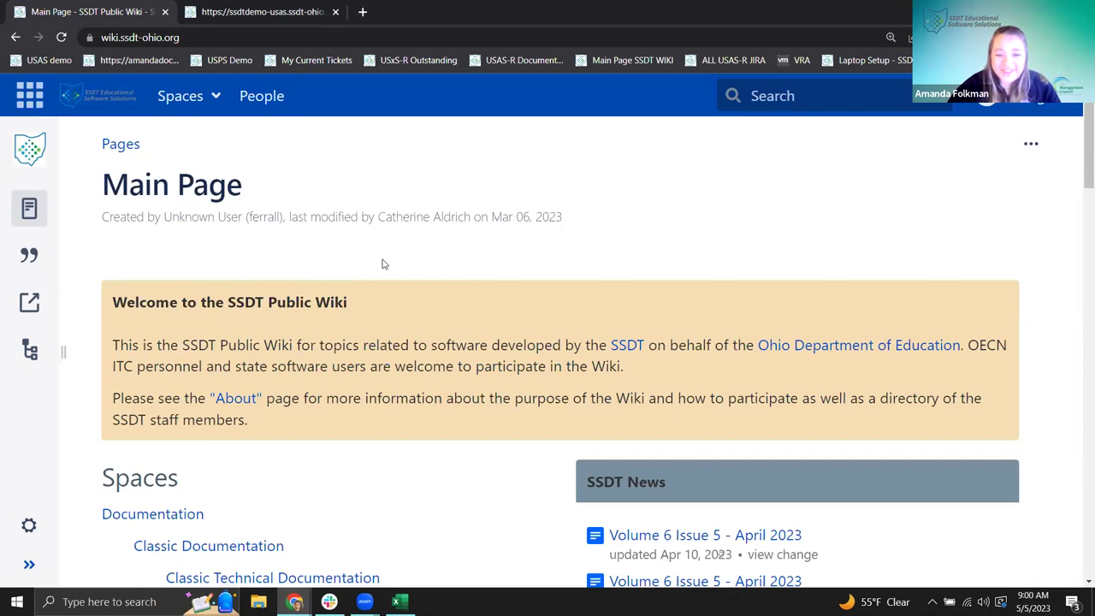
scroll(383, 265, down, 5)
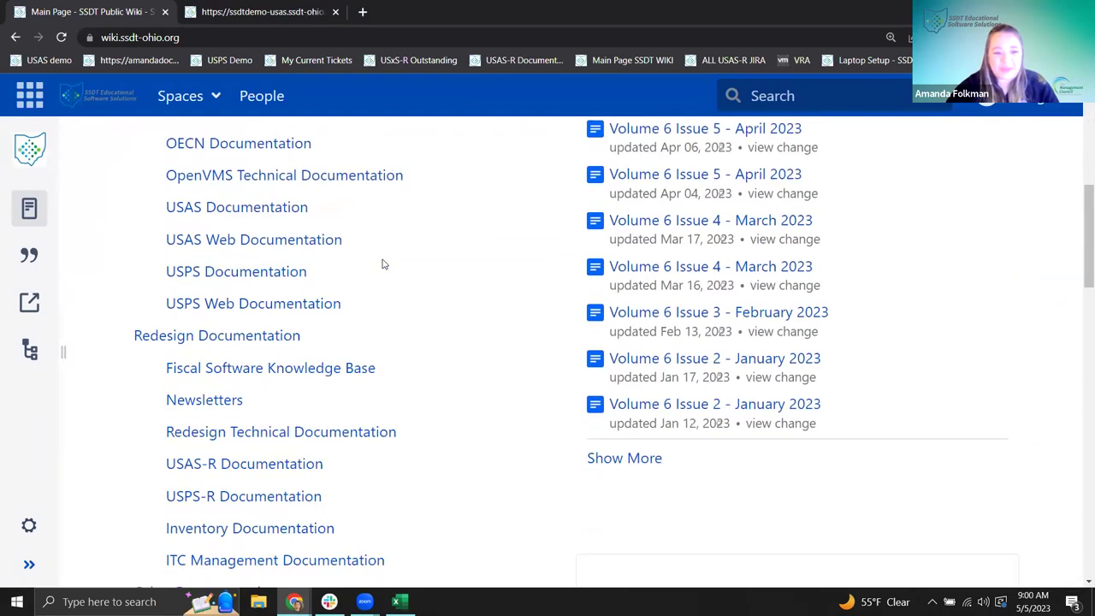
scroll(383, 264, down, 7)
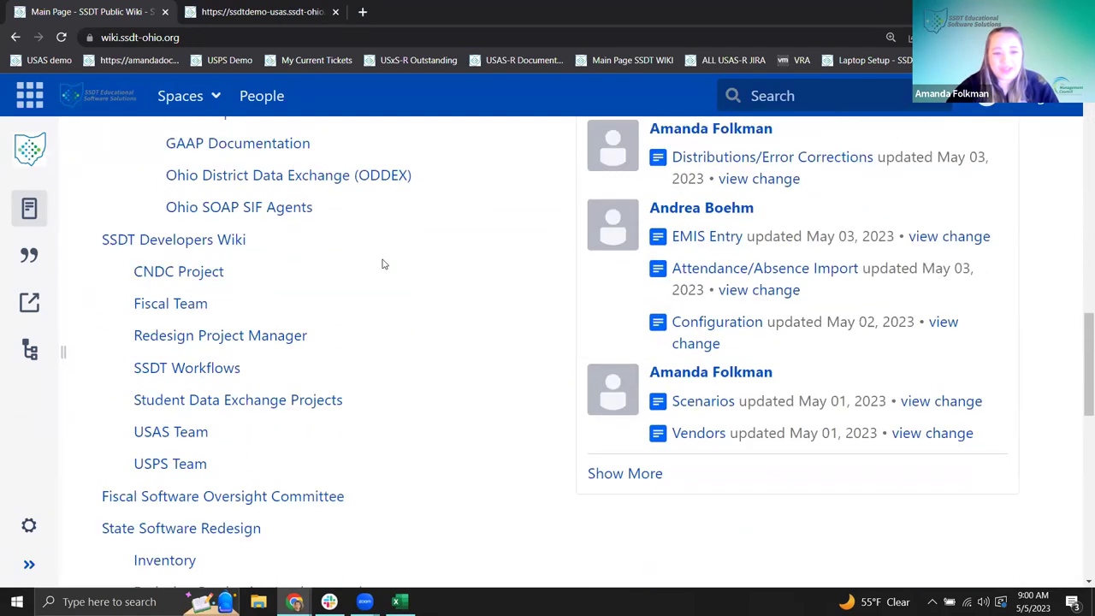
scroll(383, 264, down, 4)
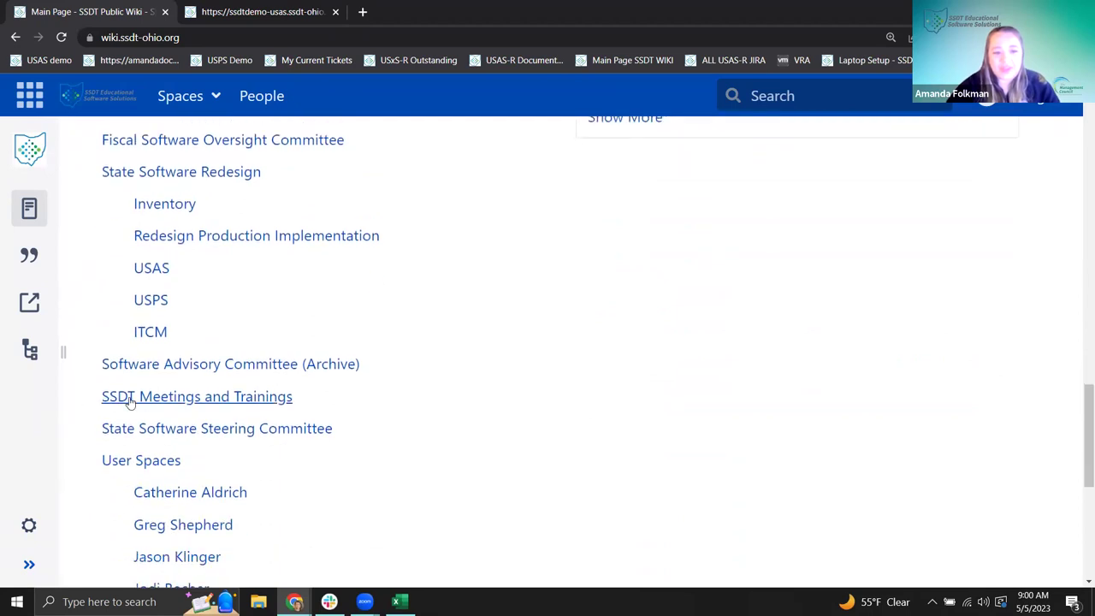
click(178, 409)
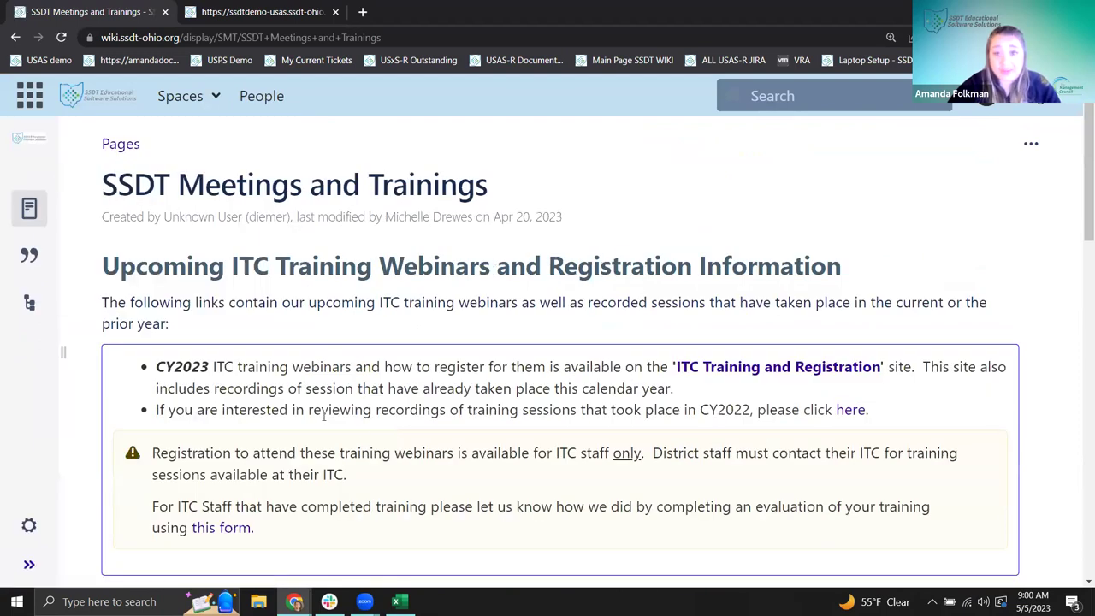
- Open the April recap from the Calendar Year 2023 release recaps
scroll(323, 415, down, 4)
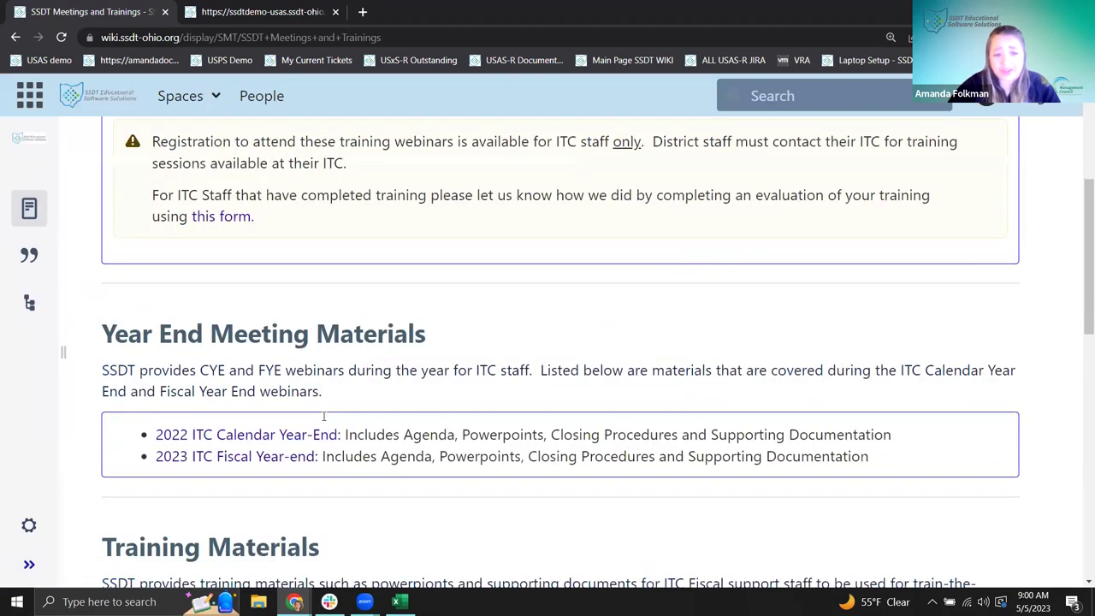
scroll(324, 415, down, 10)
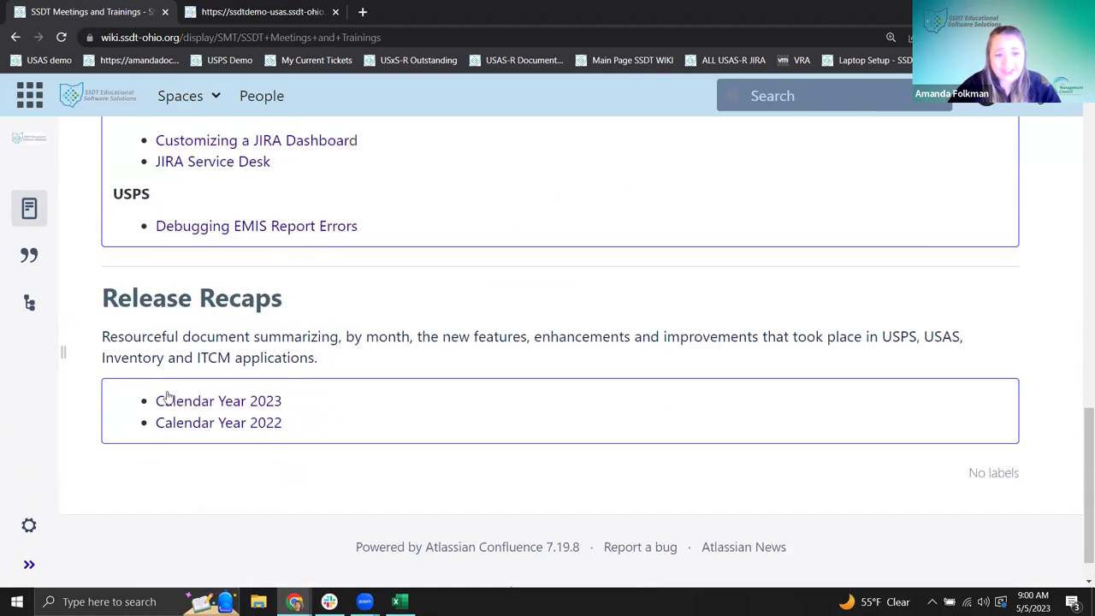
click(210, 407)
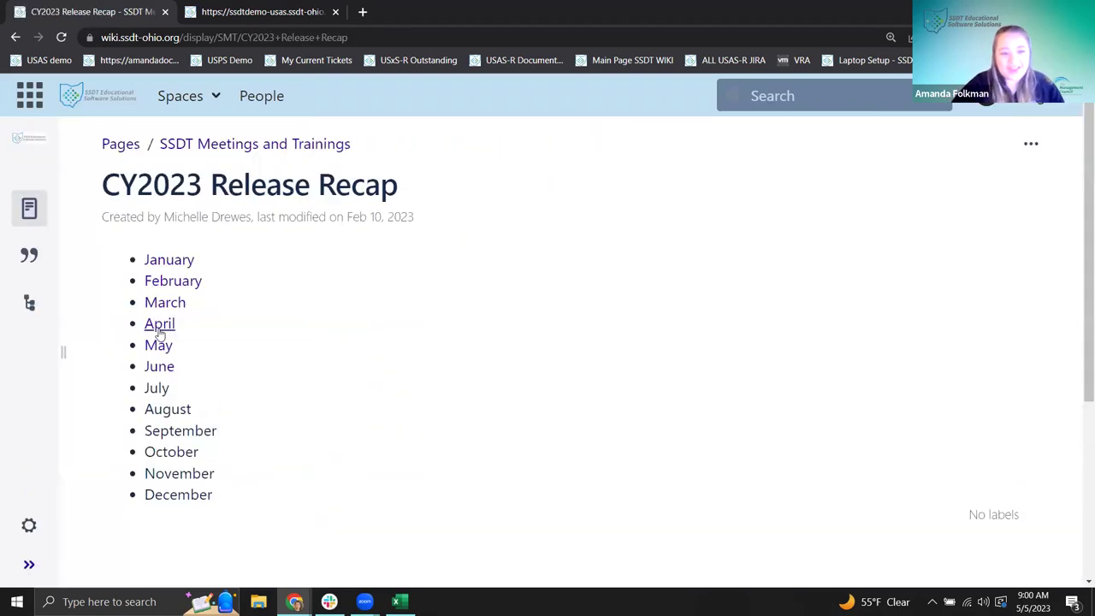
click(159, 325)
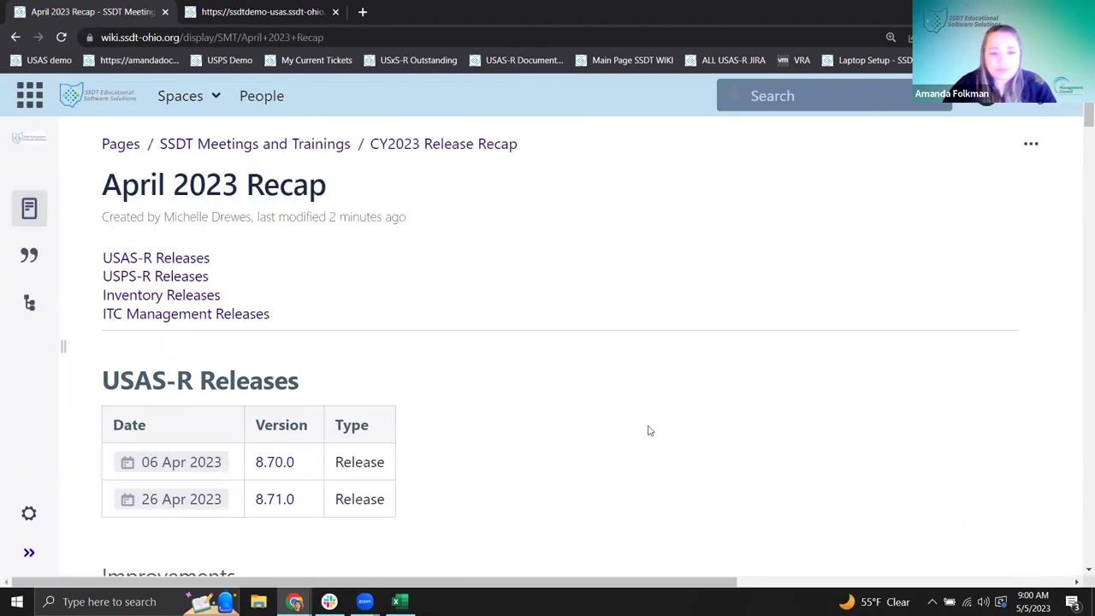
- Read the USAS-R release list and the Anonymize and timestamp improvements, highlighting "aa" and the former format MM/dd/yyyy hh:mm:ss
scroll(479, 331, down, 1)
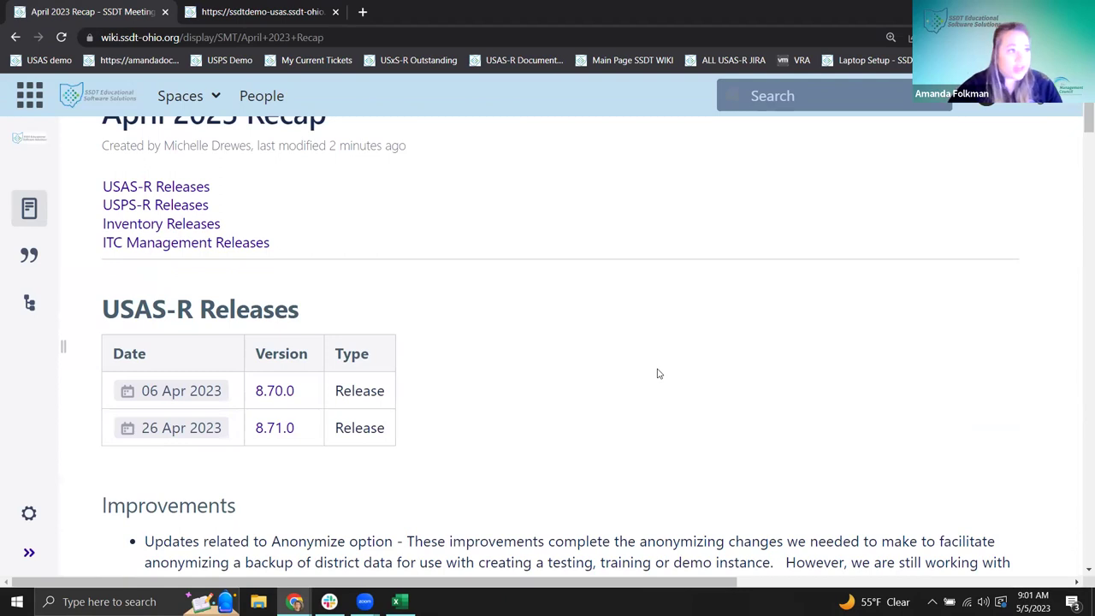
scroll(659, 374, down, 1)
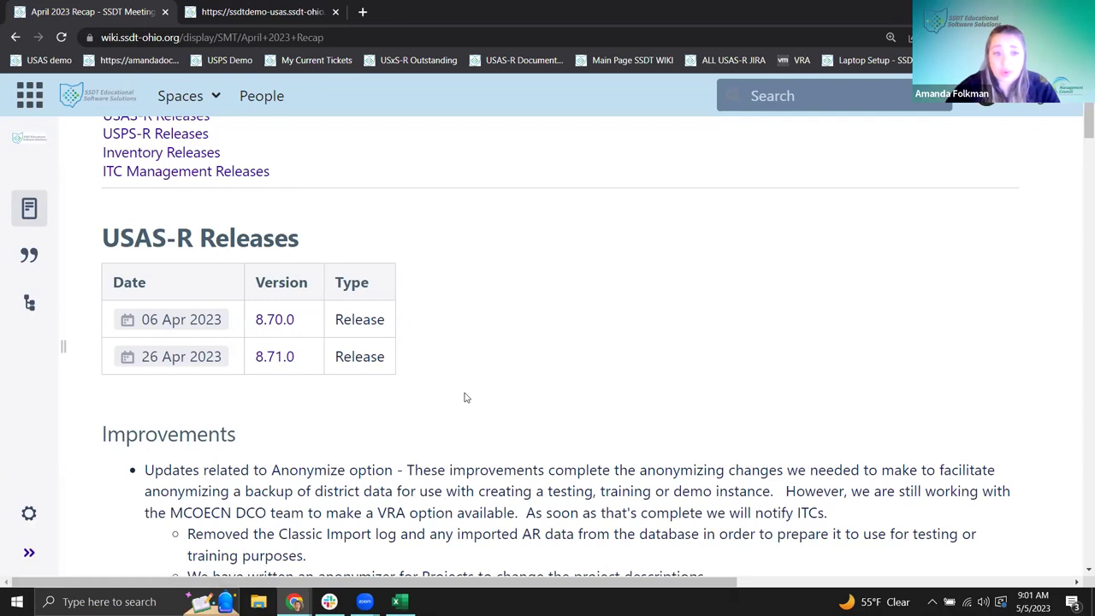
scroll(466, 397, down, 1)
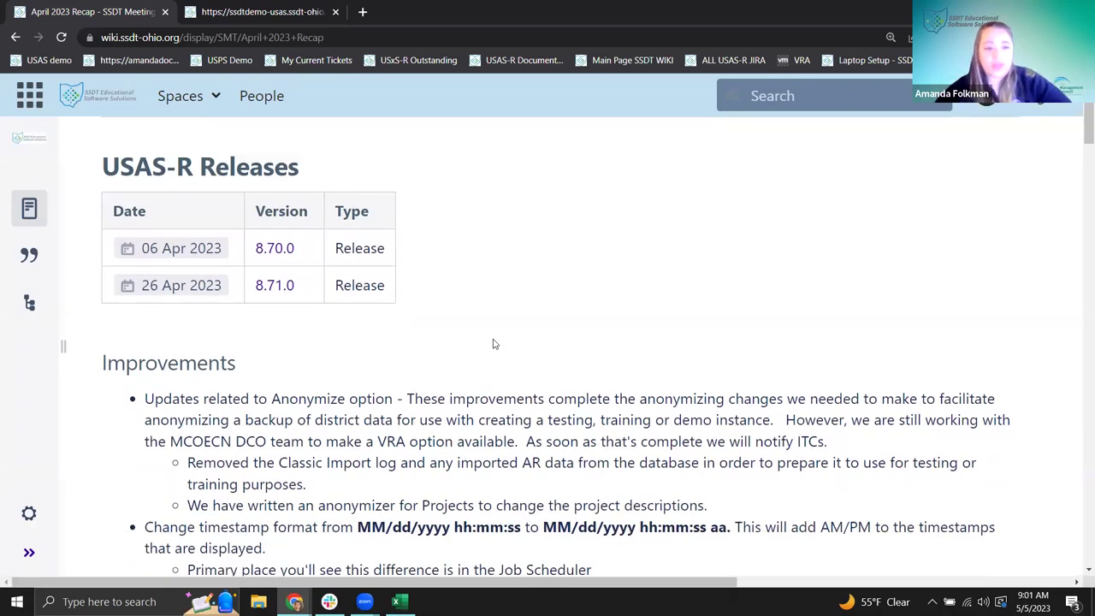
scroll(493, 344, down, 1)
scroll(493, 344, down, 1)
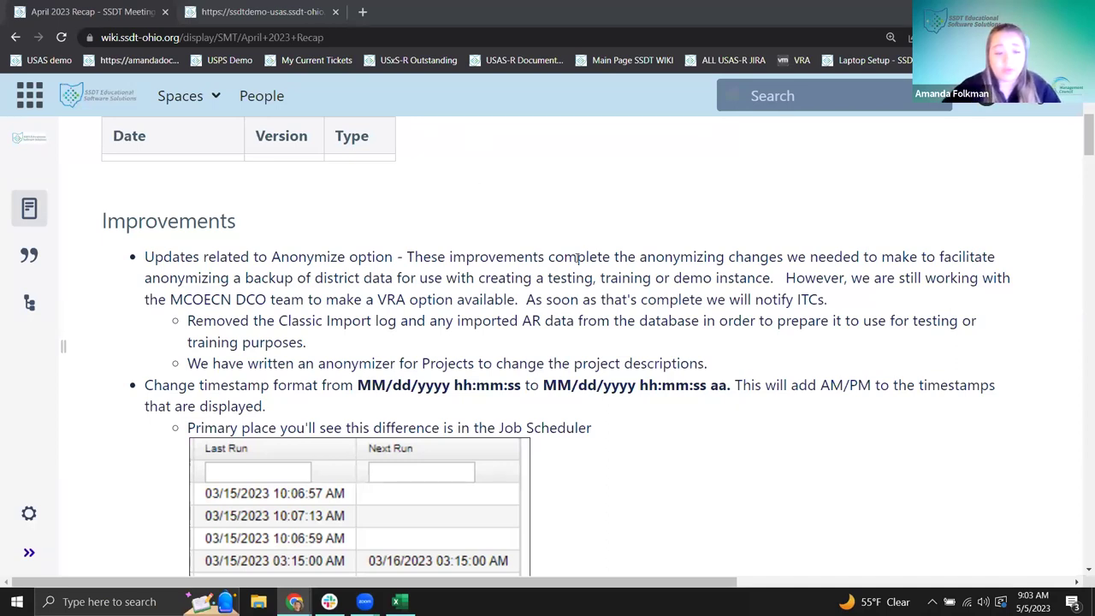
scroll(682, 328, down, 1)
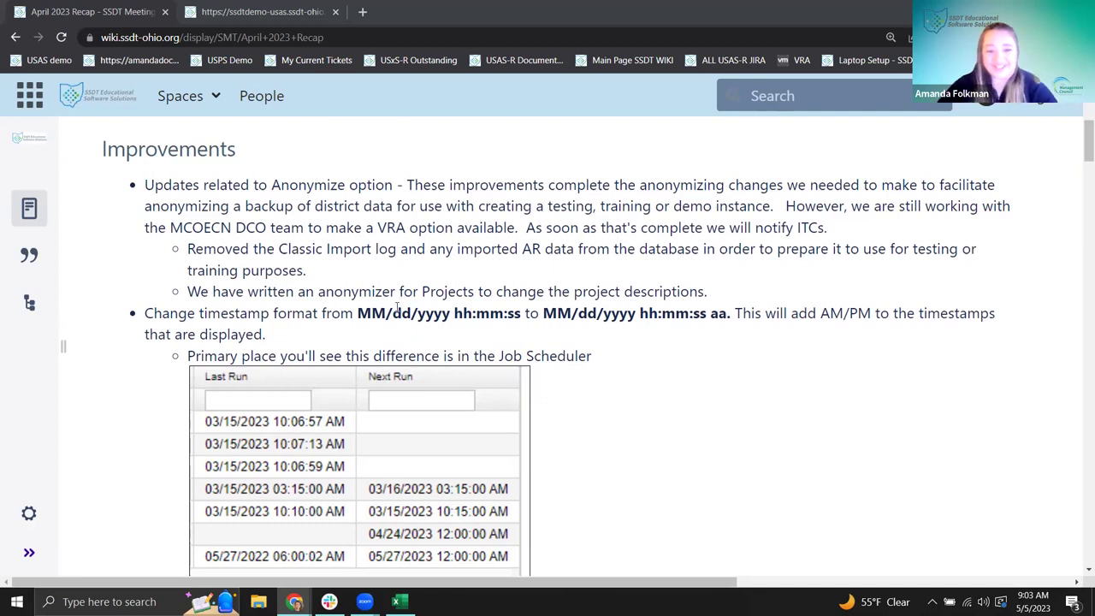
scroll(258, 330, down, 1)
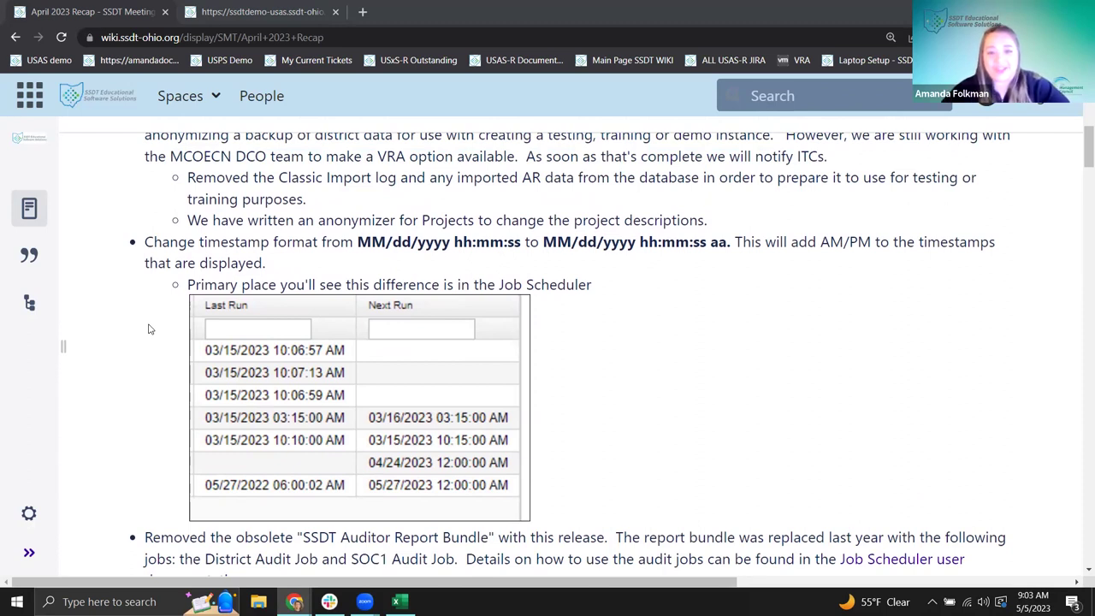
drag(711, 243, 728, 243)
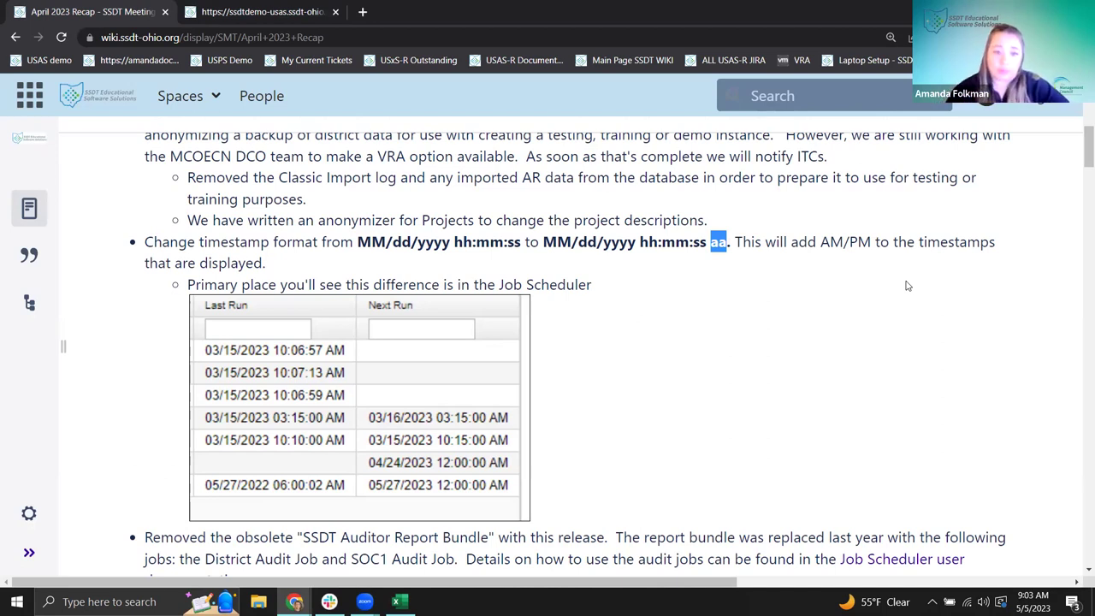
drag(357, 242, 521, 235)
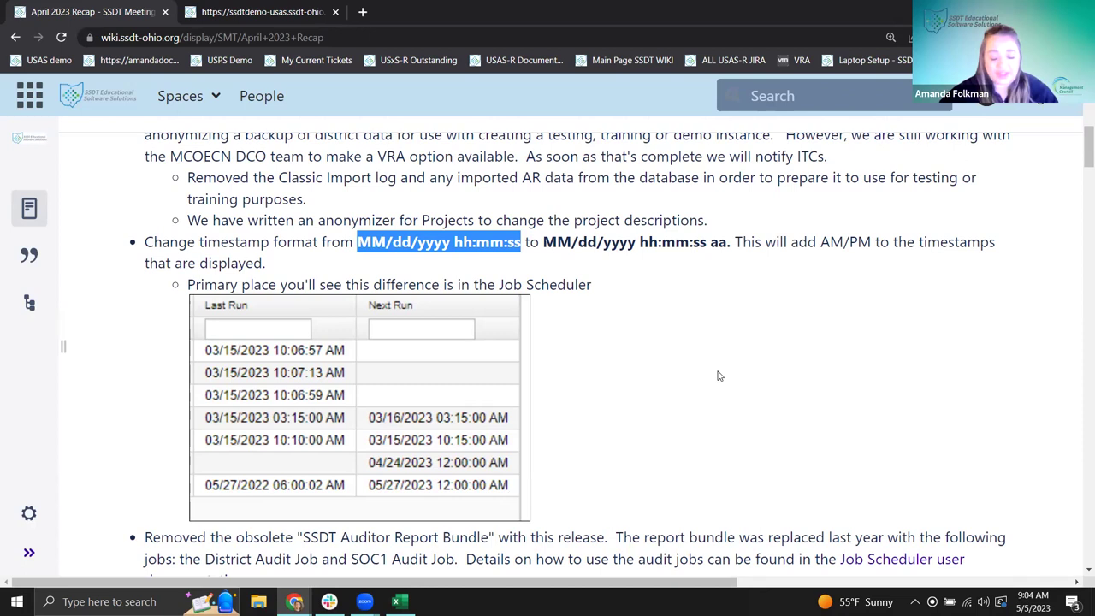
- Read the notes on the removed SSDT Auditor Report Bundle and on importing vendor adjustments through the Vendor grid
scroll(717, 369, down, 3)
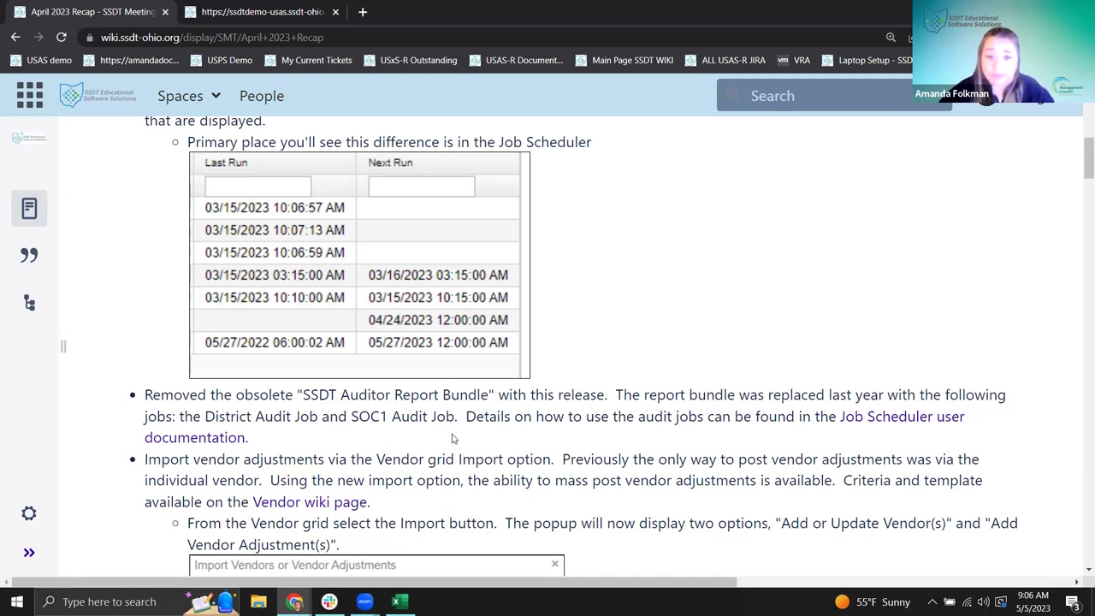
scroll(283, 408, down, 3)
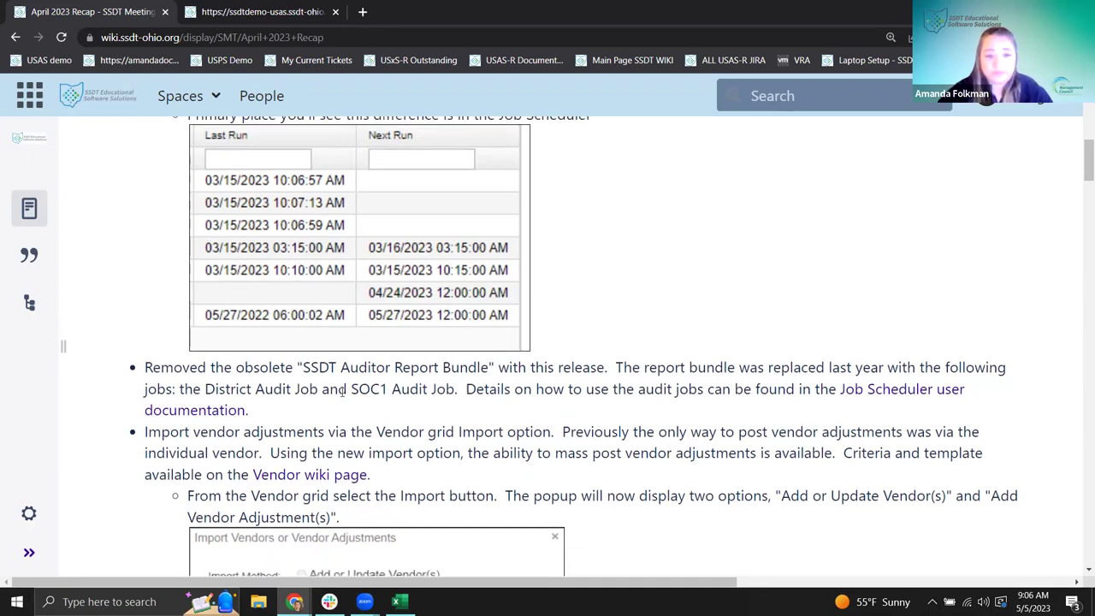
scroll(460, 382, down, 1)
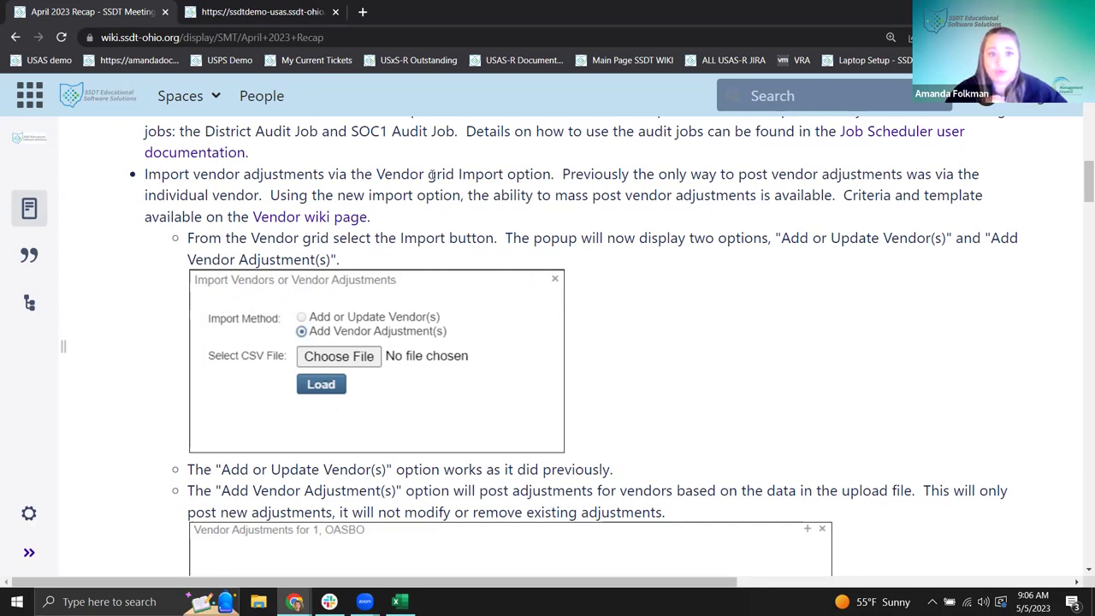
- Switch to the USAS demo application, log in, and open the Vendors grid with the page enlarged
click(285, 14)
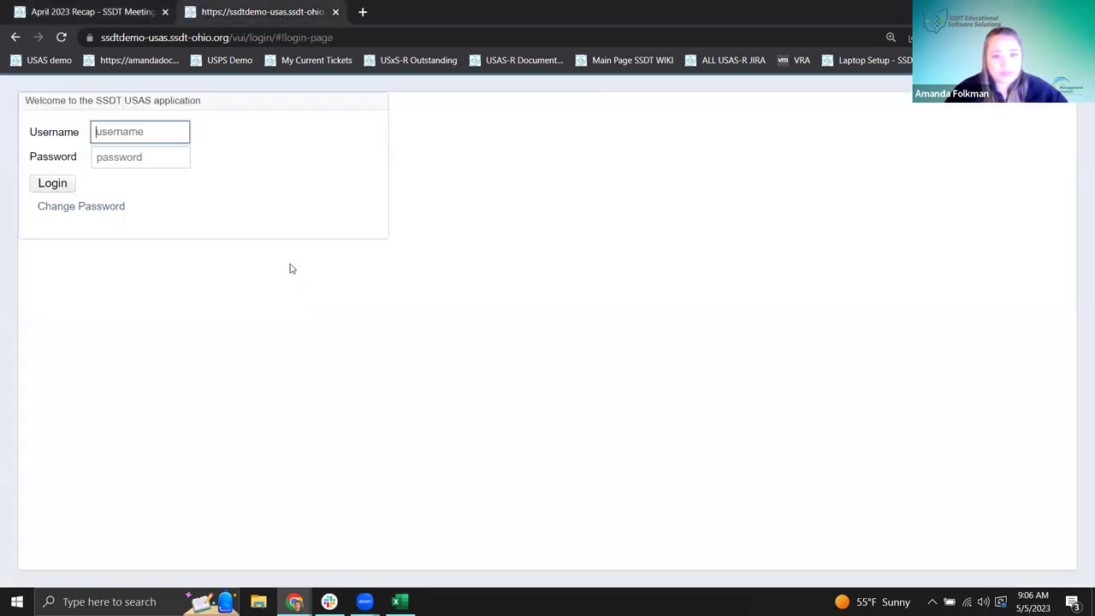
click(37, 187)
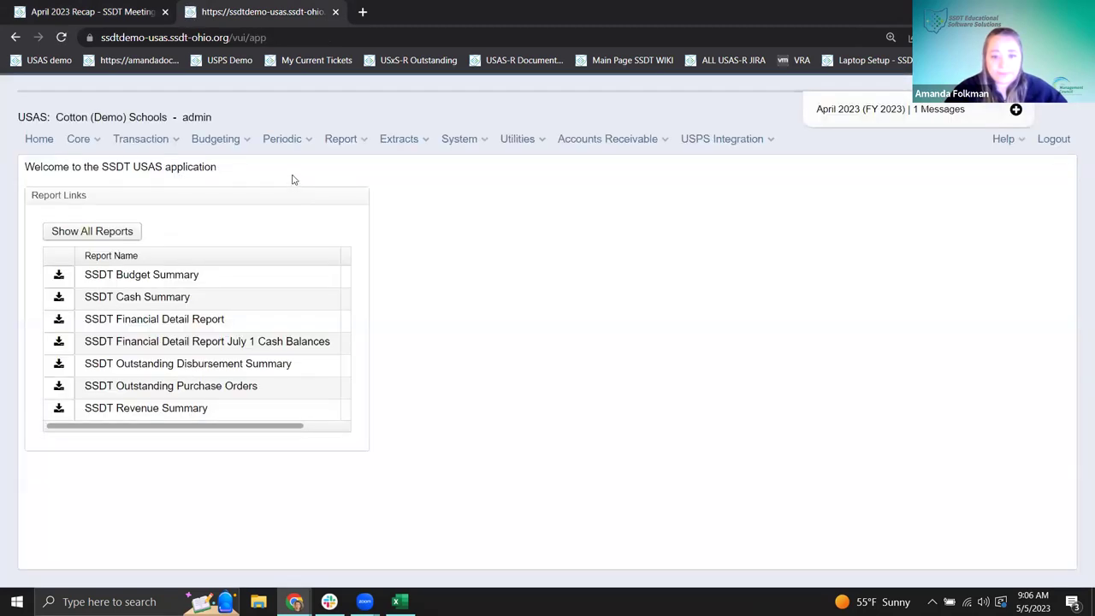
click(81, 142)
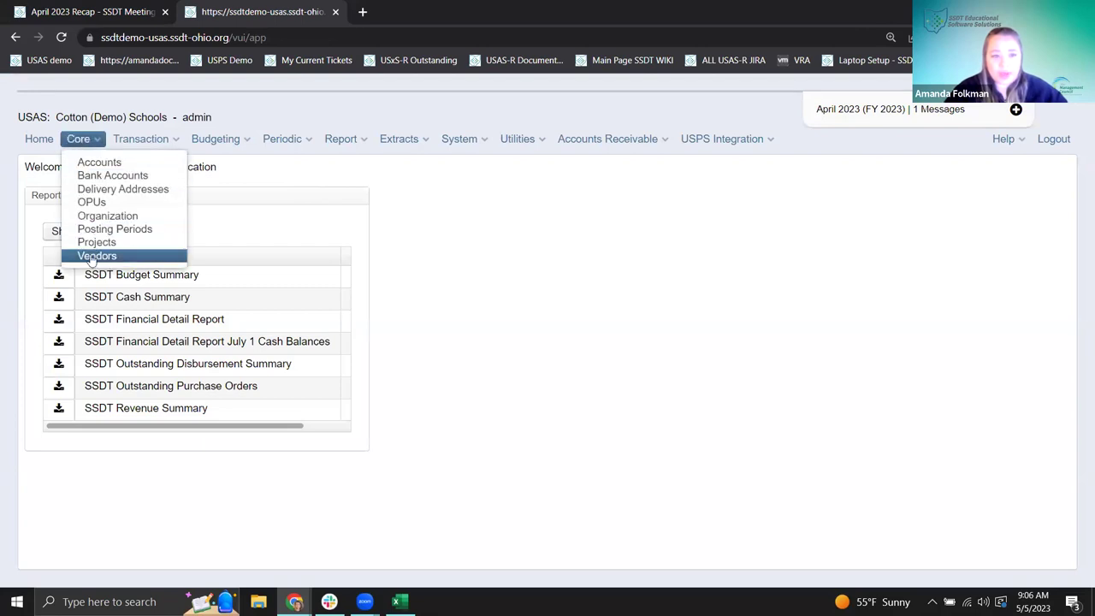
key(ctrl+plus)
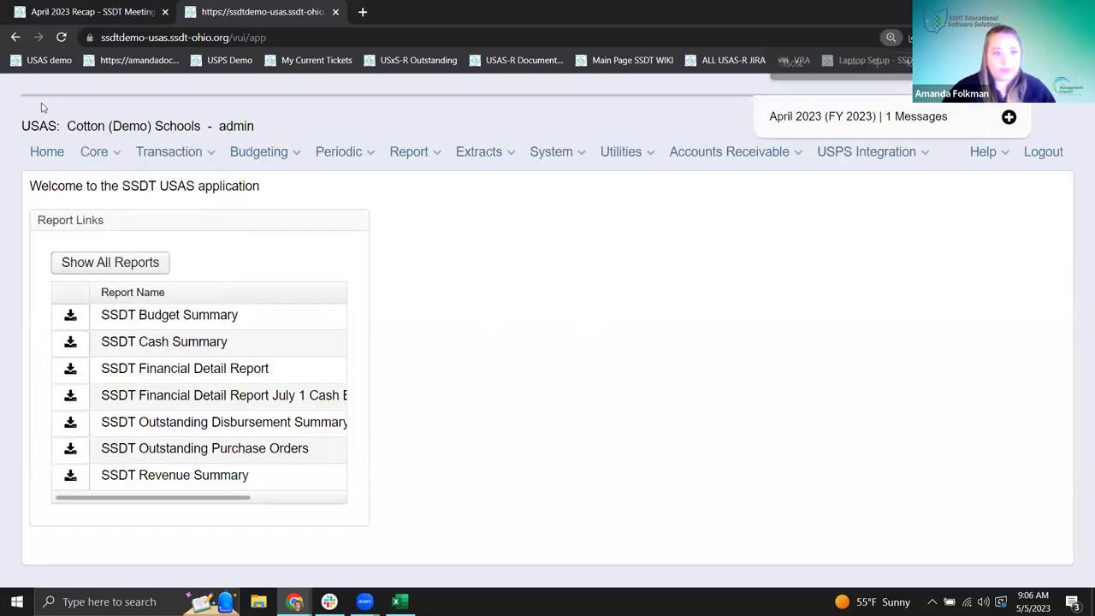
click(100, 154)
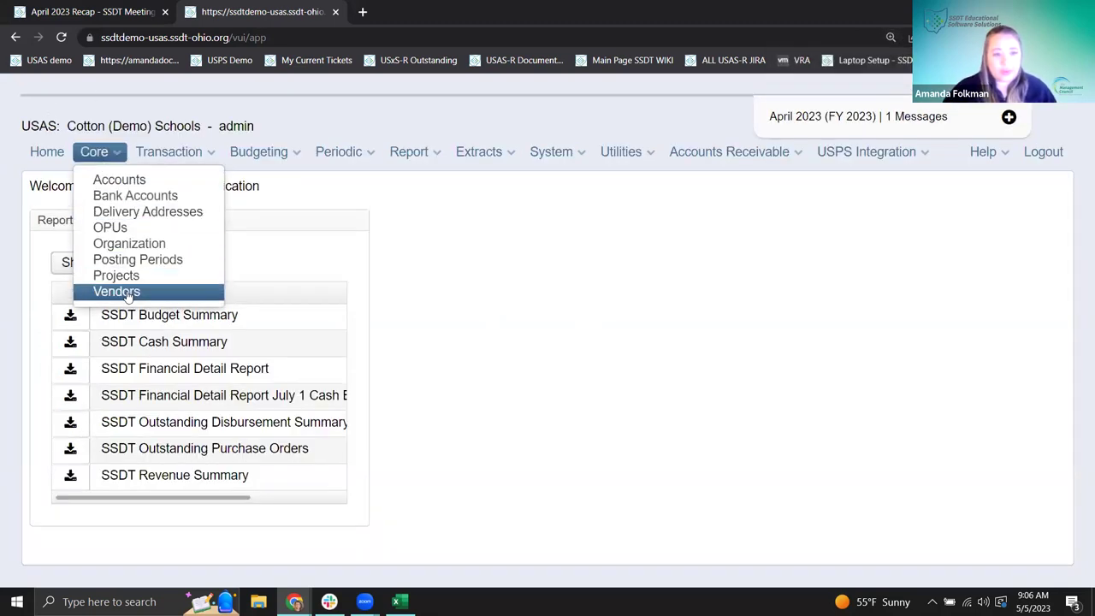
click(107, 293)
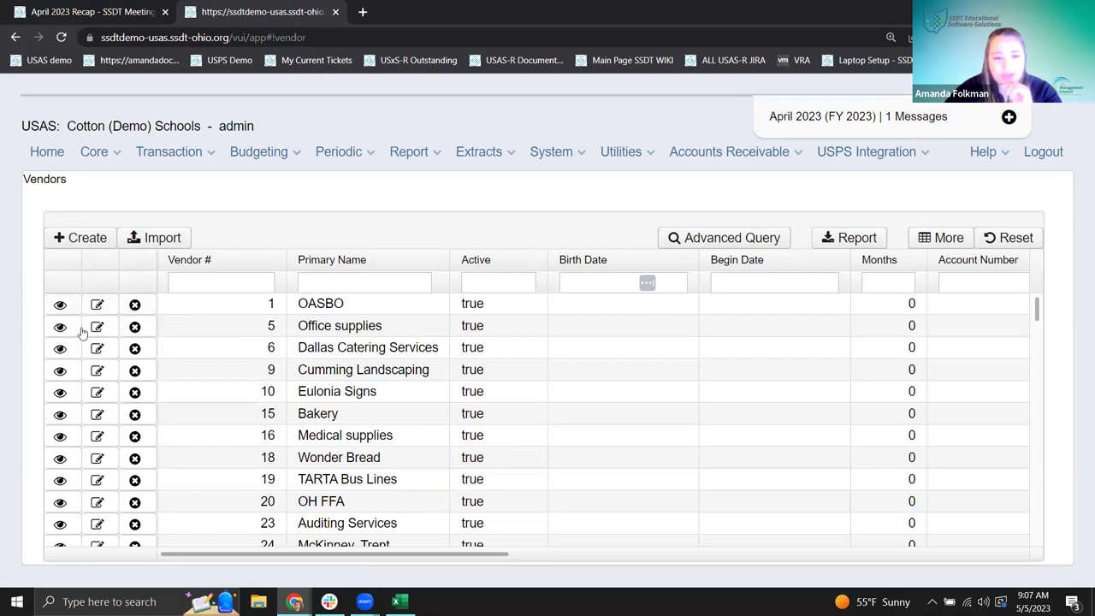
- View the vendor adjustments of vendor OASBO and select the 12/31/2022 adjustment described as "test"
click(60, 305)
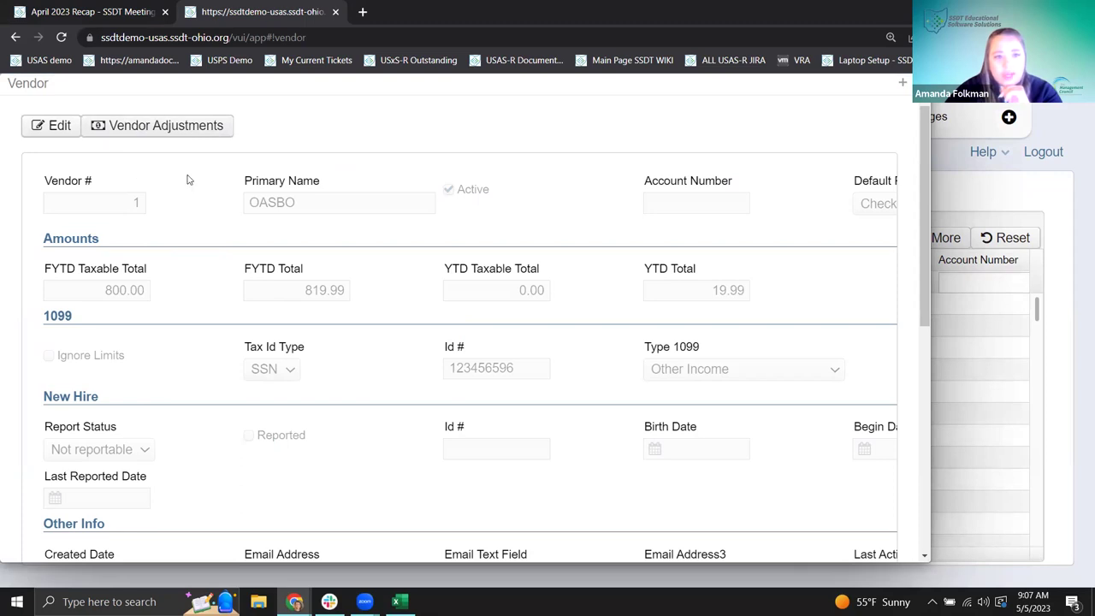
click(185, 130)
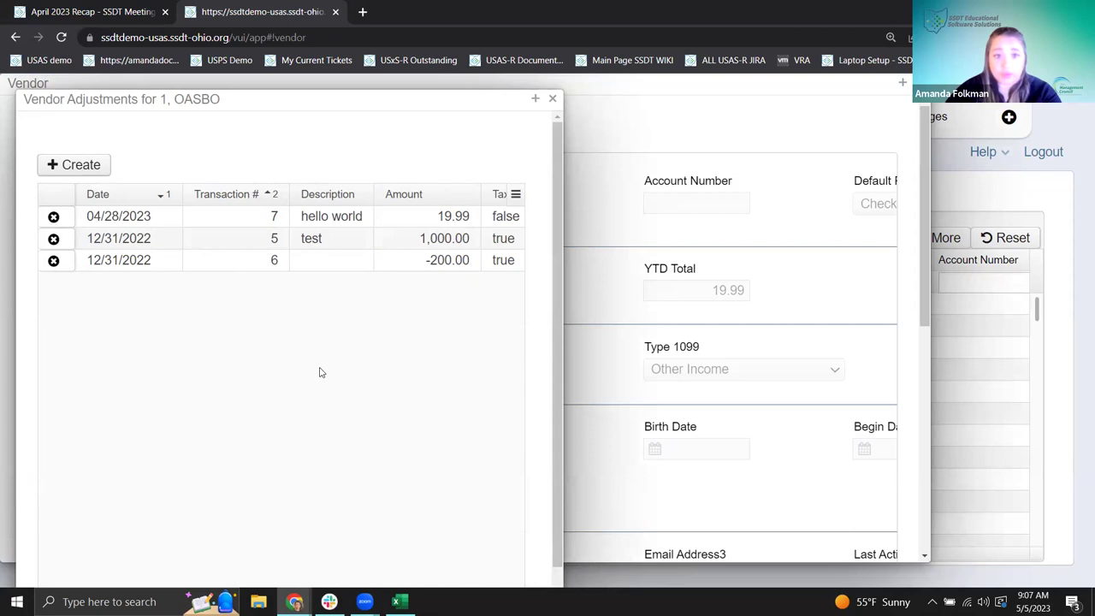
drag(106, 240, 452, 244)
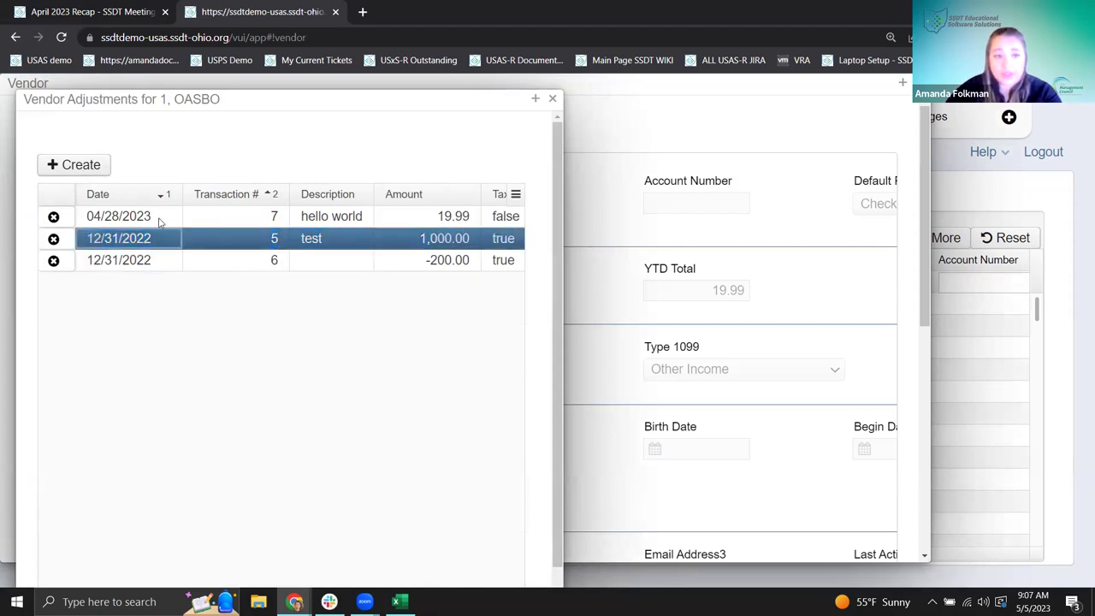
- Post a taxable adjustment for OASBO dated 5/5/23, described as "Manual Adjustment", with an amount of 10.00
click(75, 167)
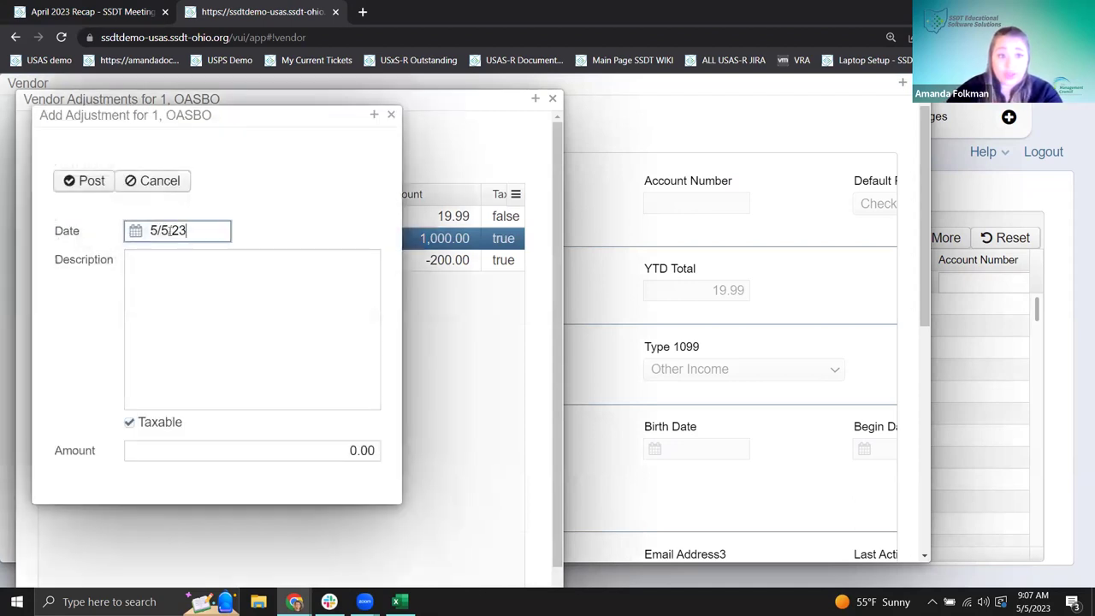
click(175, 281)
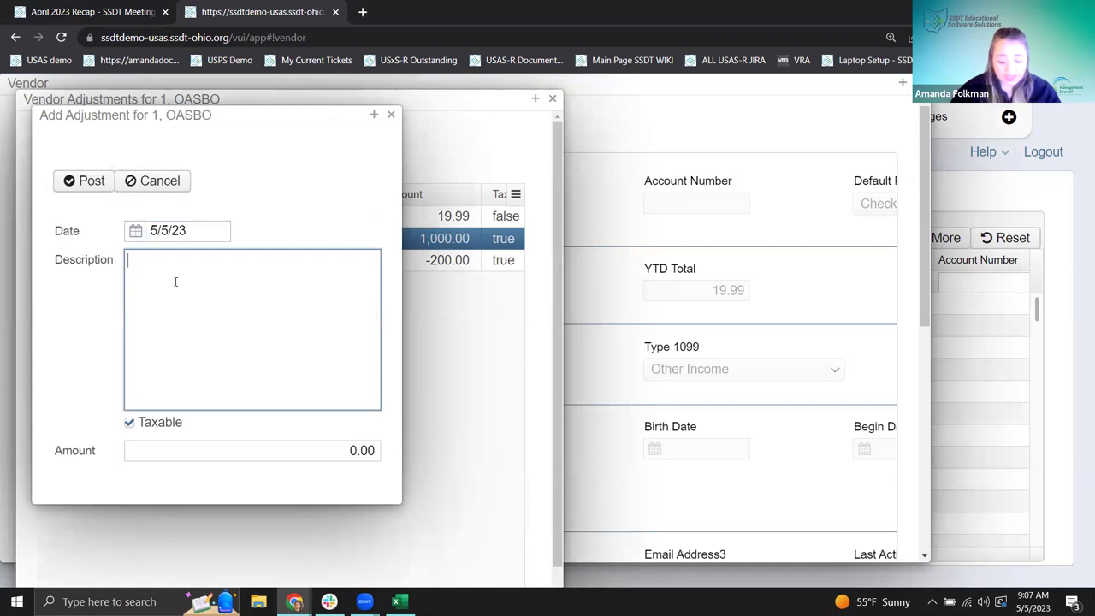
text(Man)
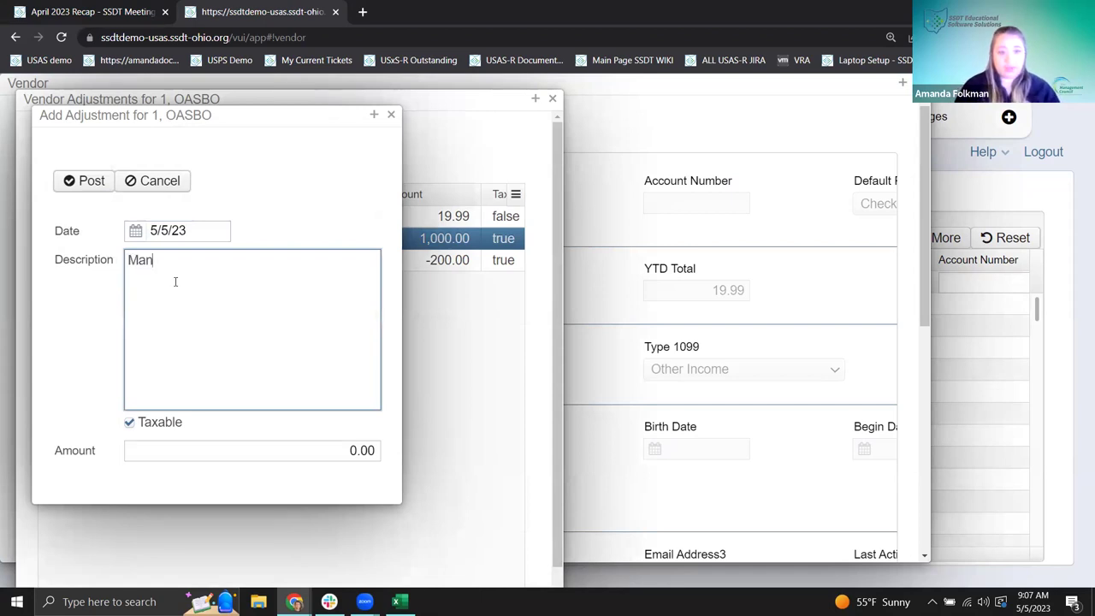
text(ual Adjustment)
click(343, 450)
text(1)
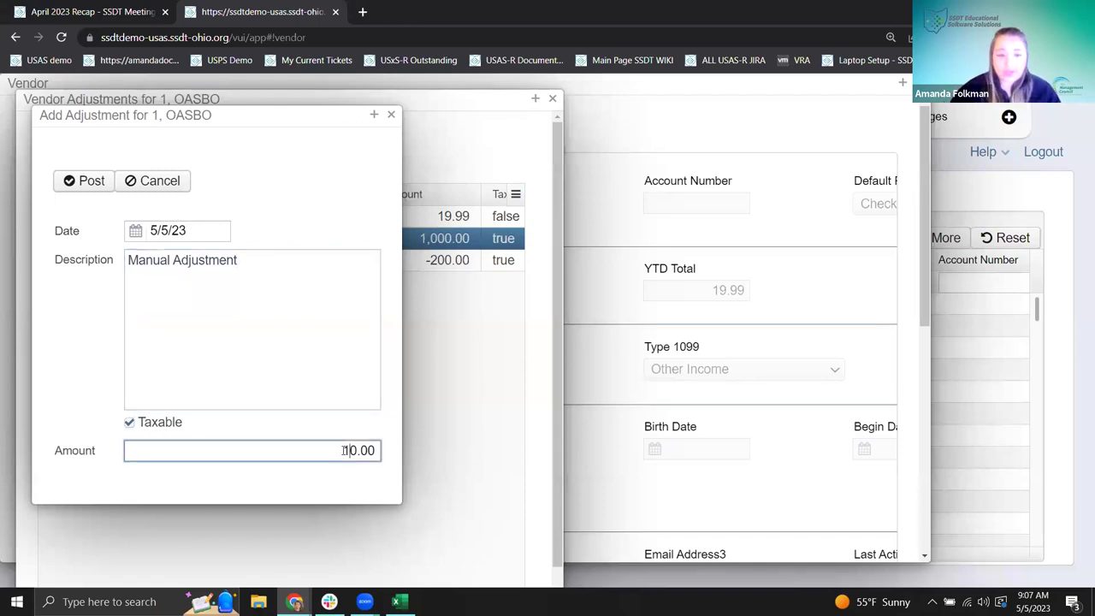
click(70, 181)
click(390, 115)
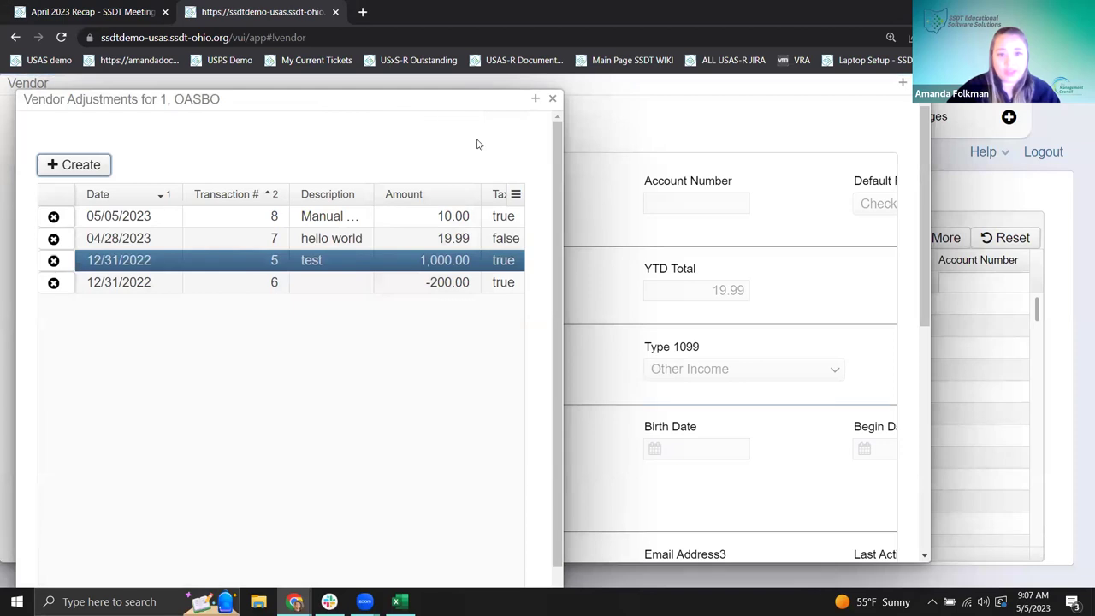
scroll(462, 125, down, 1)
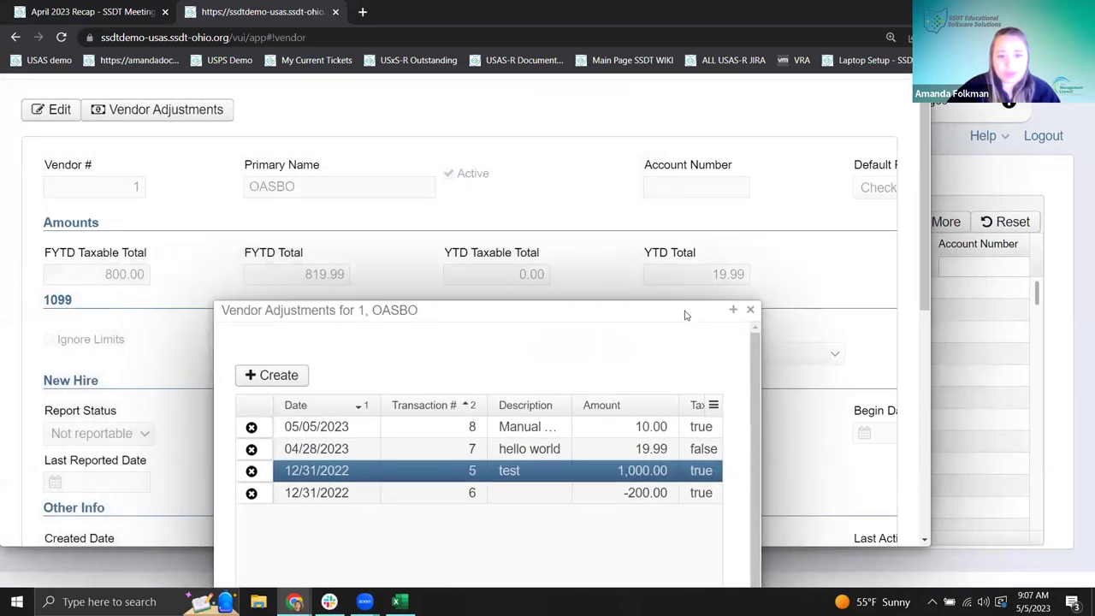
- Close OASBO's adjustments and vendor record, and open the vendor import with the Add Vendor Adjustment(s) method selected
drag(689, 308, 678, 309)
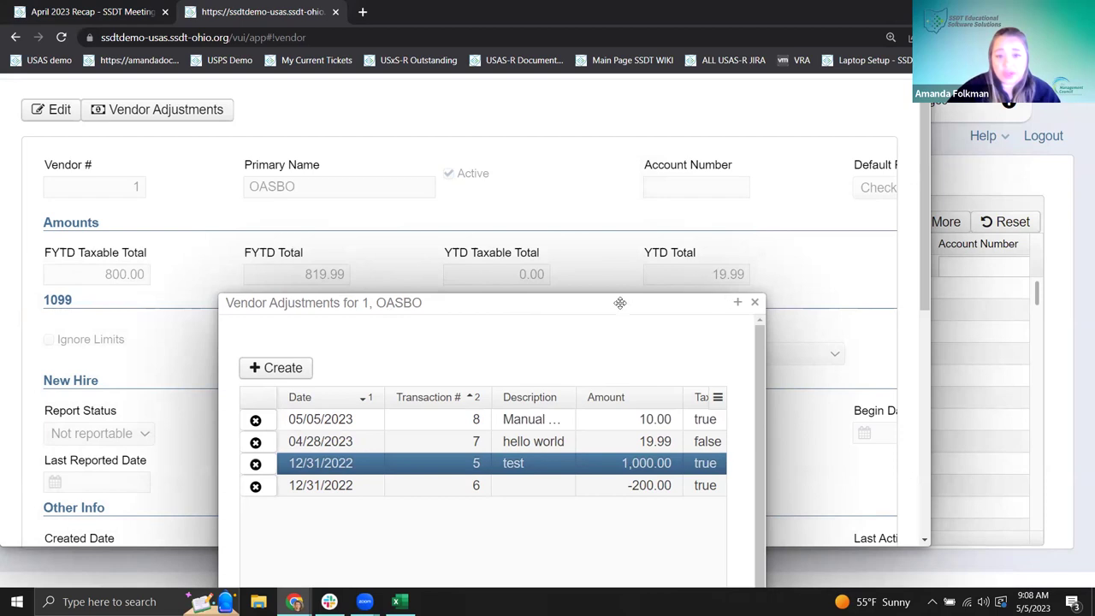
drag(549, 268, 350, 83)
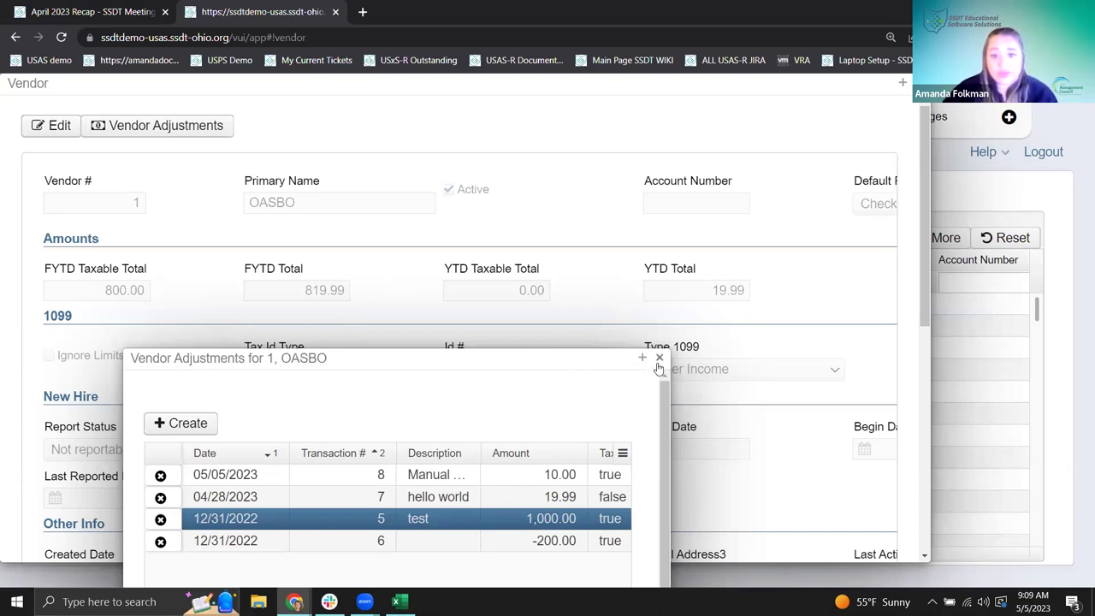
key(Escape)
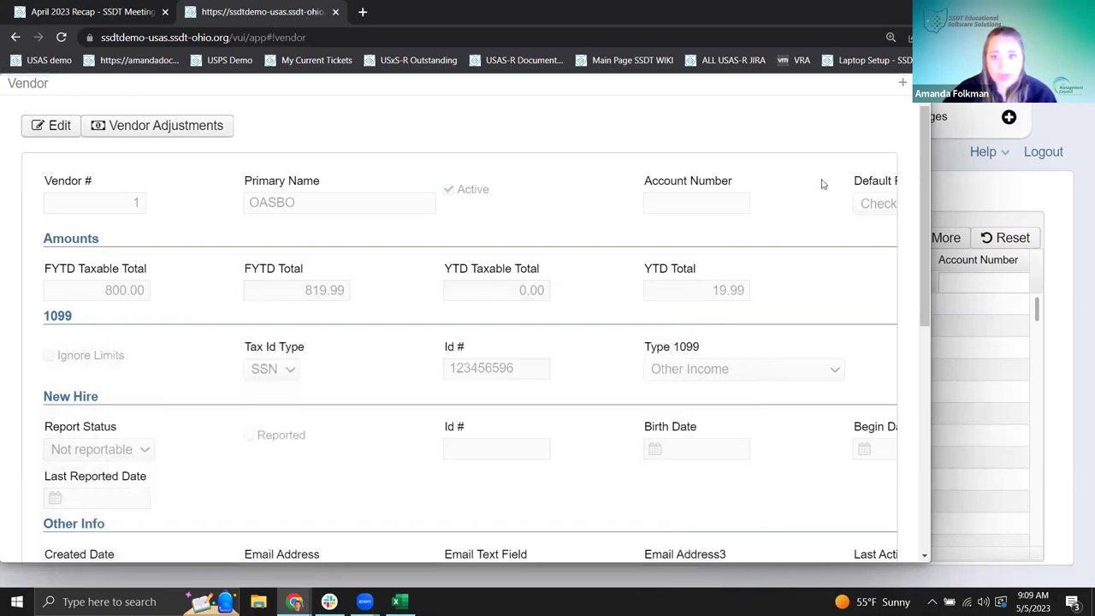
key(Escape)
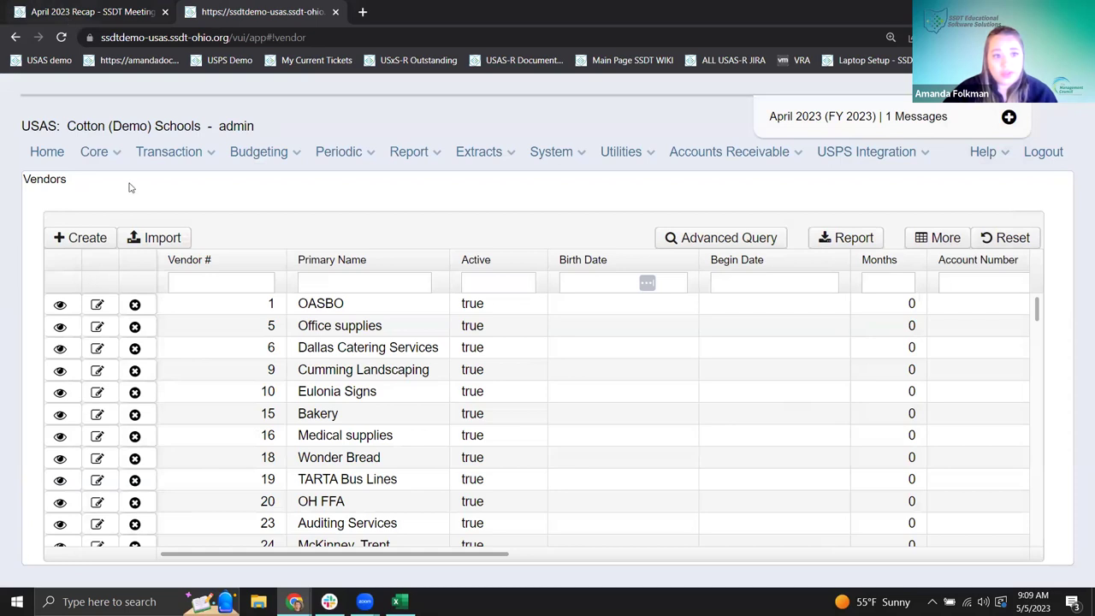
click(157, 240)
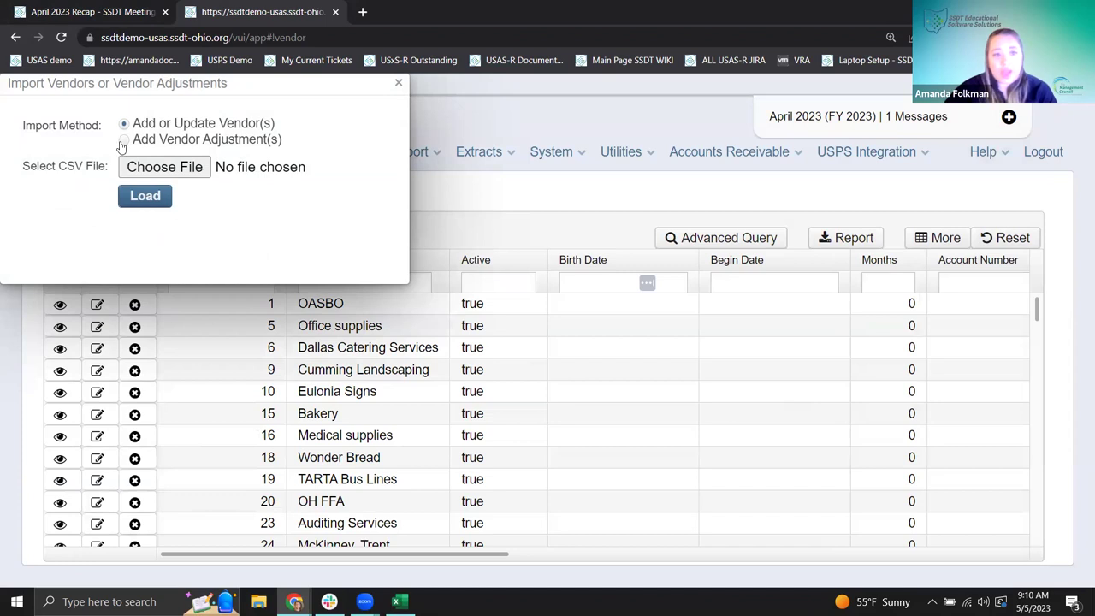
click(184, 143)
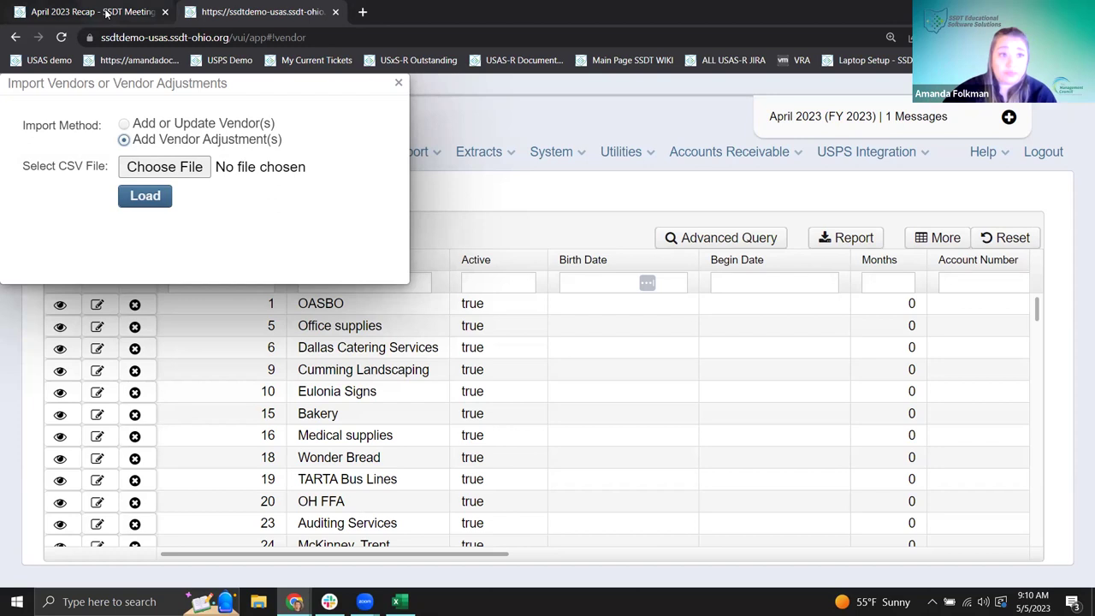
- Return to the April 2023 Recap, highlight the "Criteria and template" wording, and open the Vendor wiki page in a new tab
key(ctrl+shift+Tab)
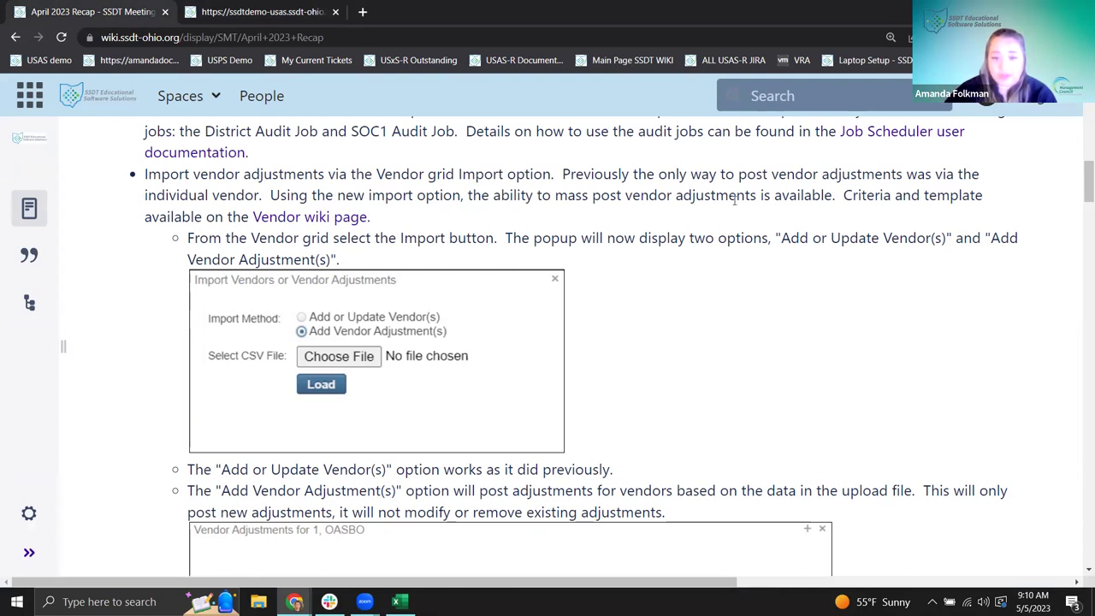
drag(843, 196, 976, 196)
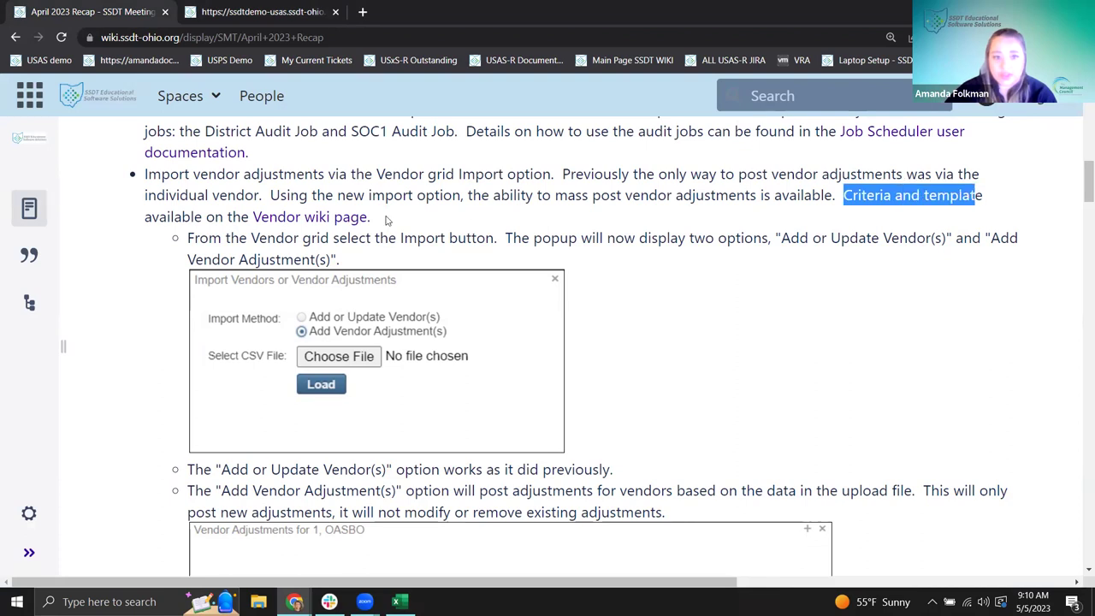
right_click(311, 221)
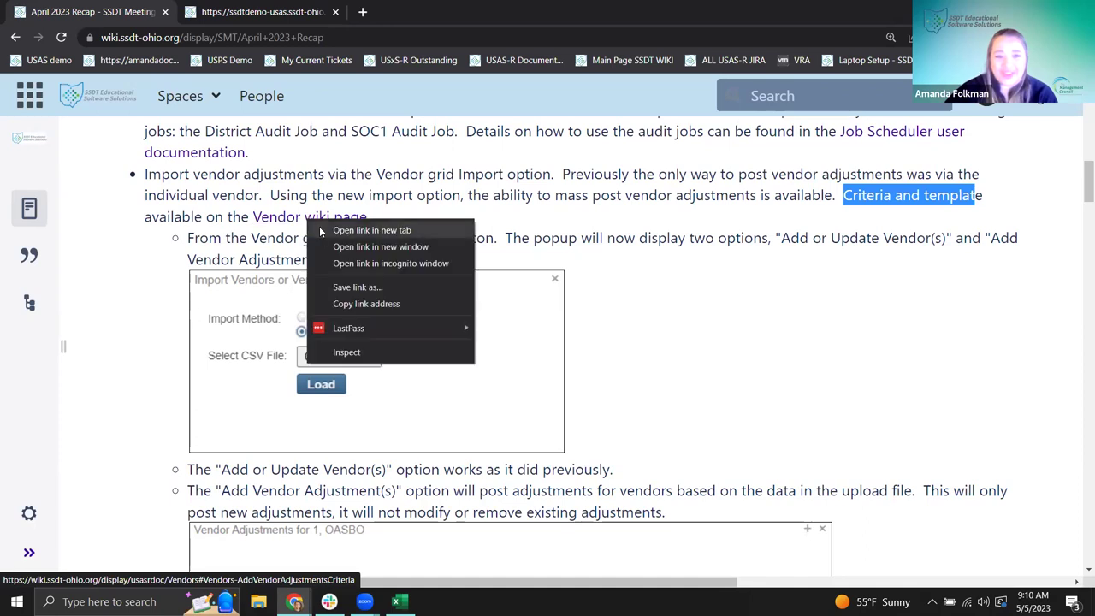
click(321, 231)
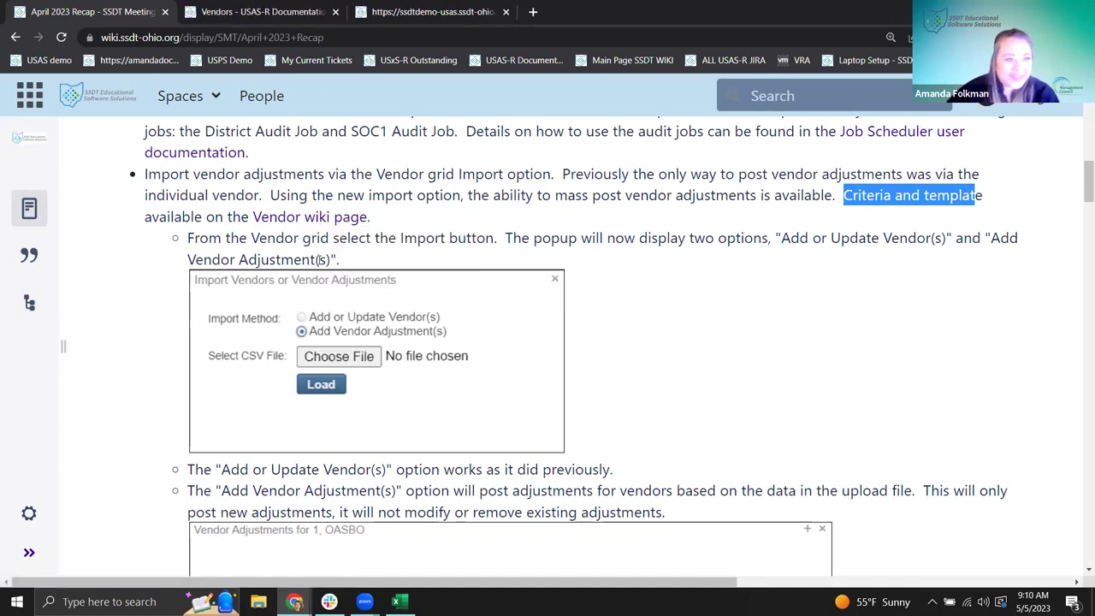
click(232, 11)
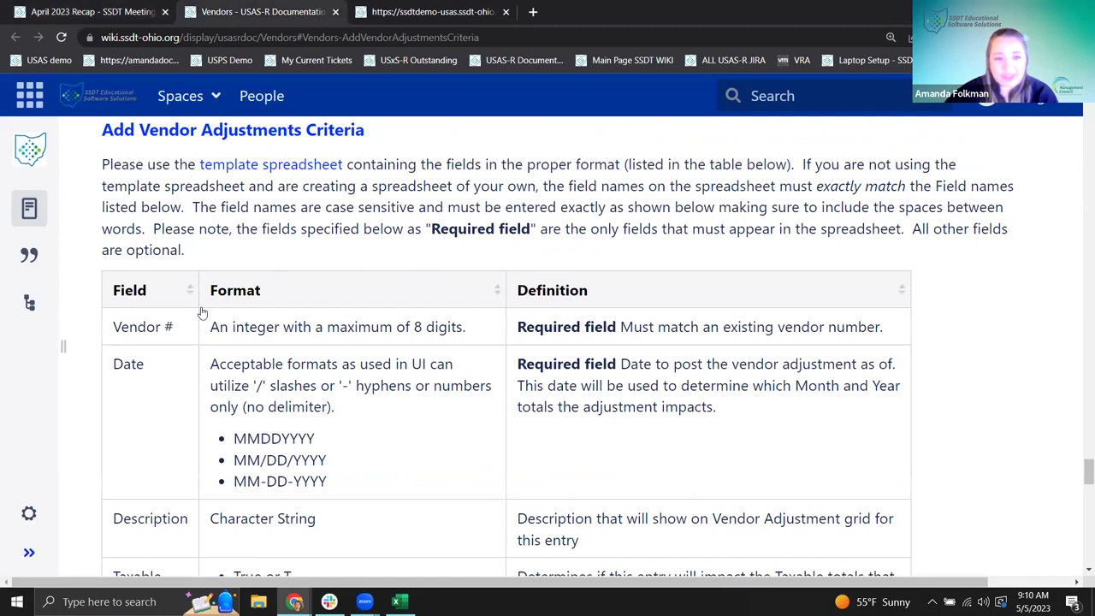
- Examine the required fields and accepted formats in the Add Vendor Adjustments Criteria table, highlighting the Date field's "Required field" note
scroll(200, 313, down, 2)
drag(527, 184, 608, 184)
drag(558, 223, 593, 222)
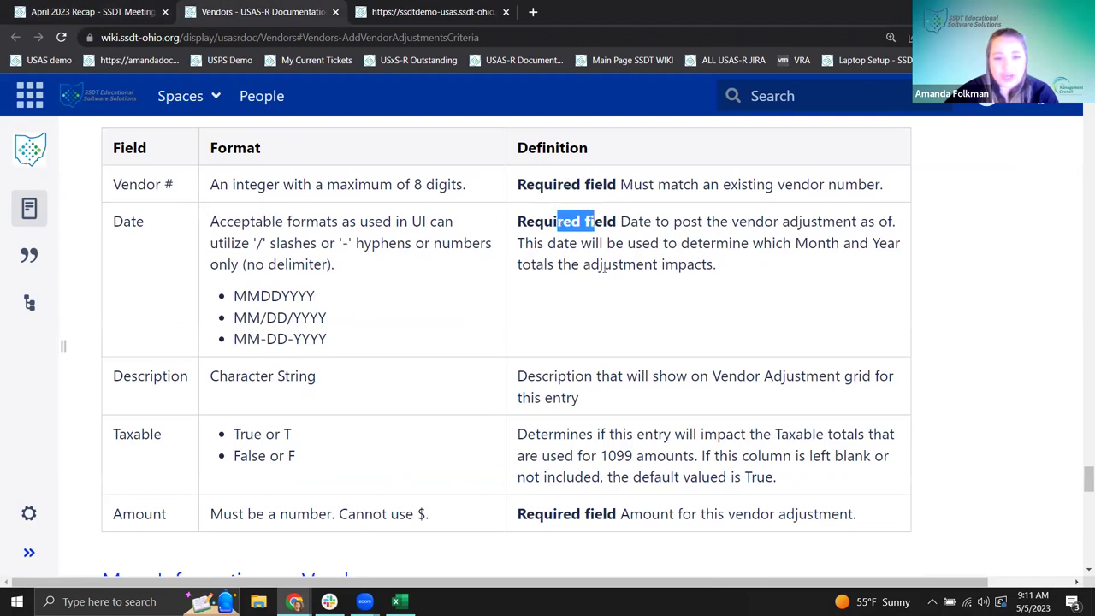
scroll(605, 268, up, 2)
click(609, 326)
scroll(532, 327, up, 1)
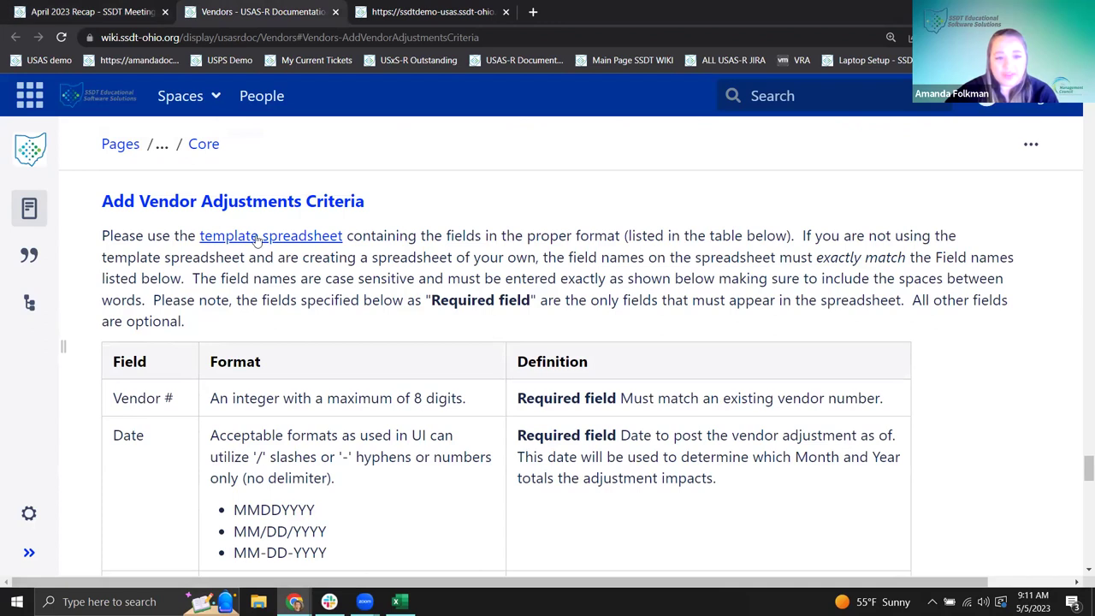
- Switch to the vendor adjustment template workbook in Excel and widen the Vendor # and Date columns
mouse_move(396, 602)
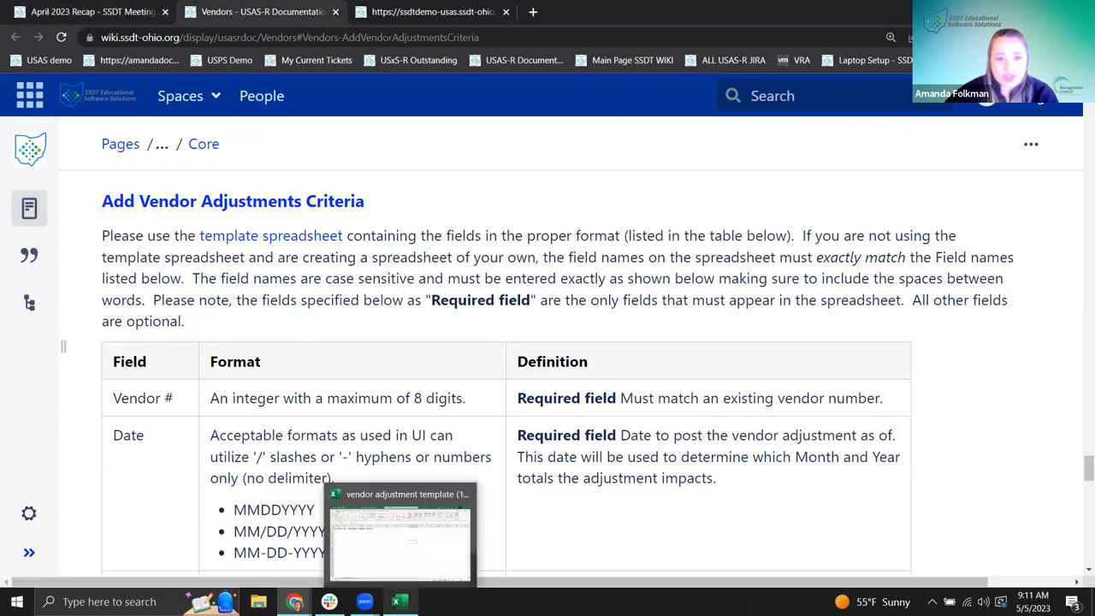
click(398, 535)
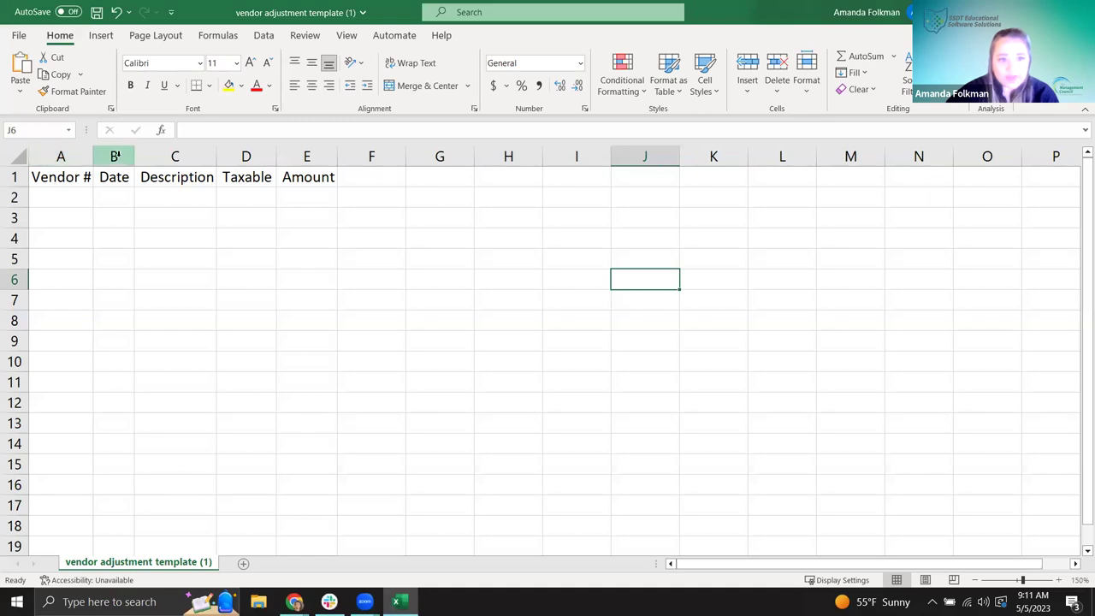
drag(135, 156, 122, 156)
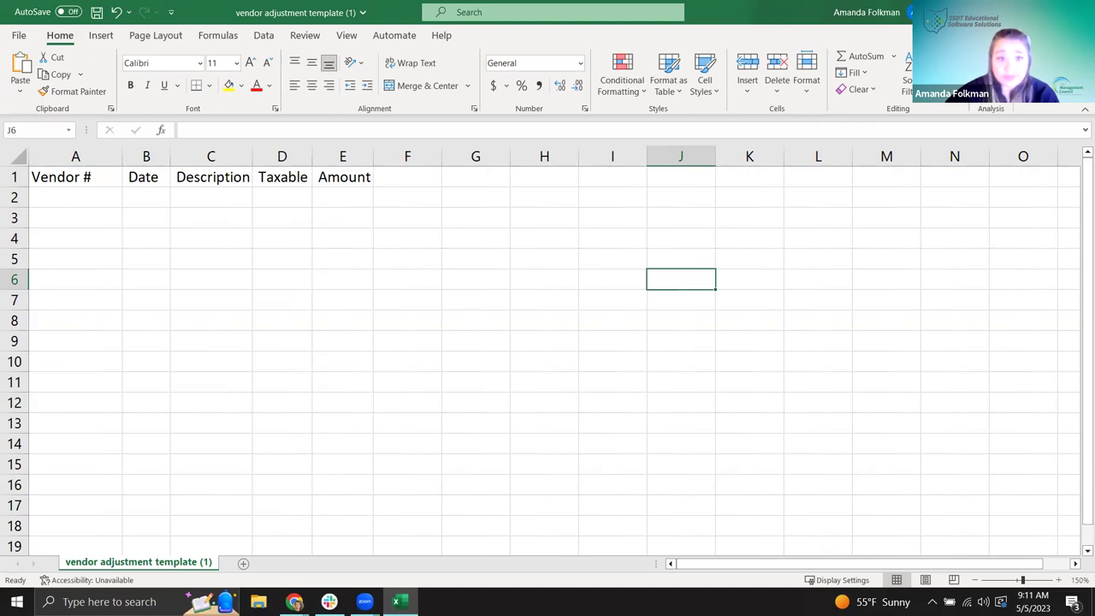
- Switch back to the April 2023 Recap and review the notes on importing vendor adjustments through the Vendor grid
key(alt+Tab)
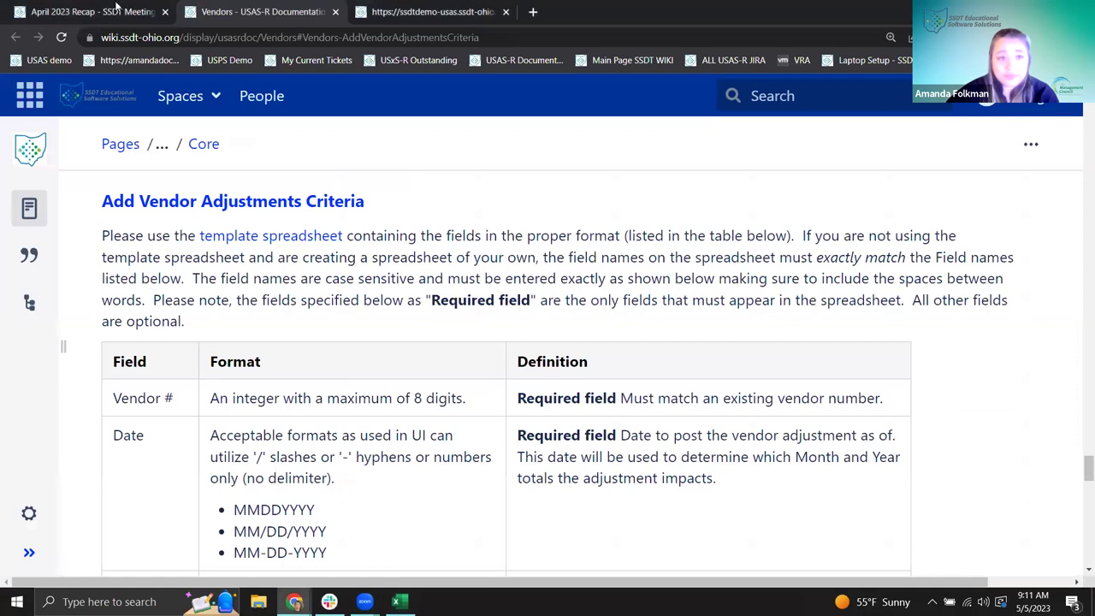
click(77, 12)
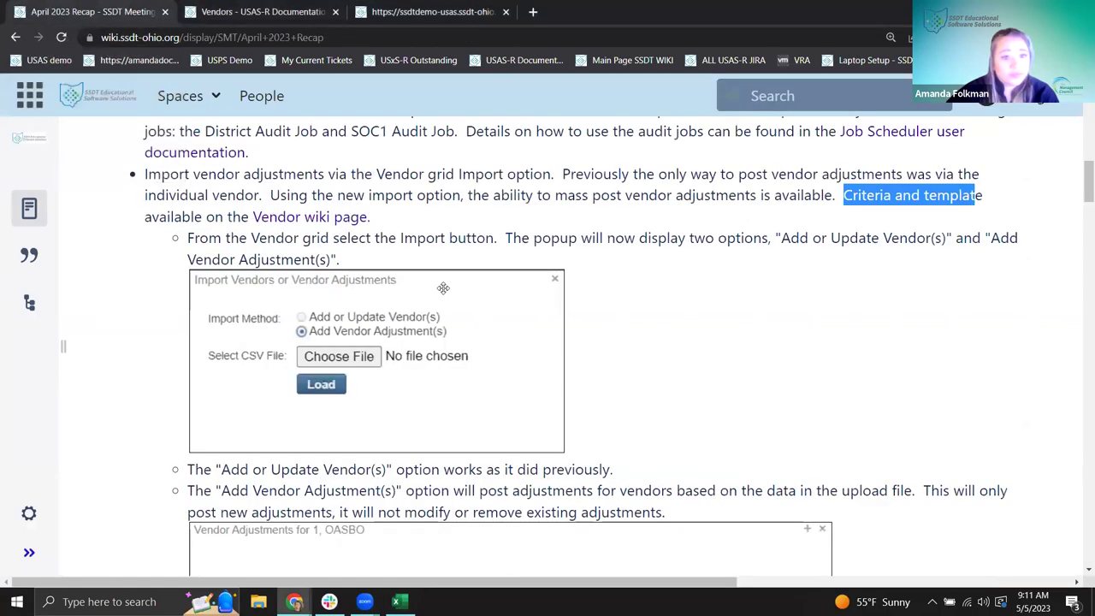
scroll(146, 315, down, 5)
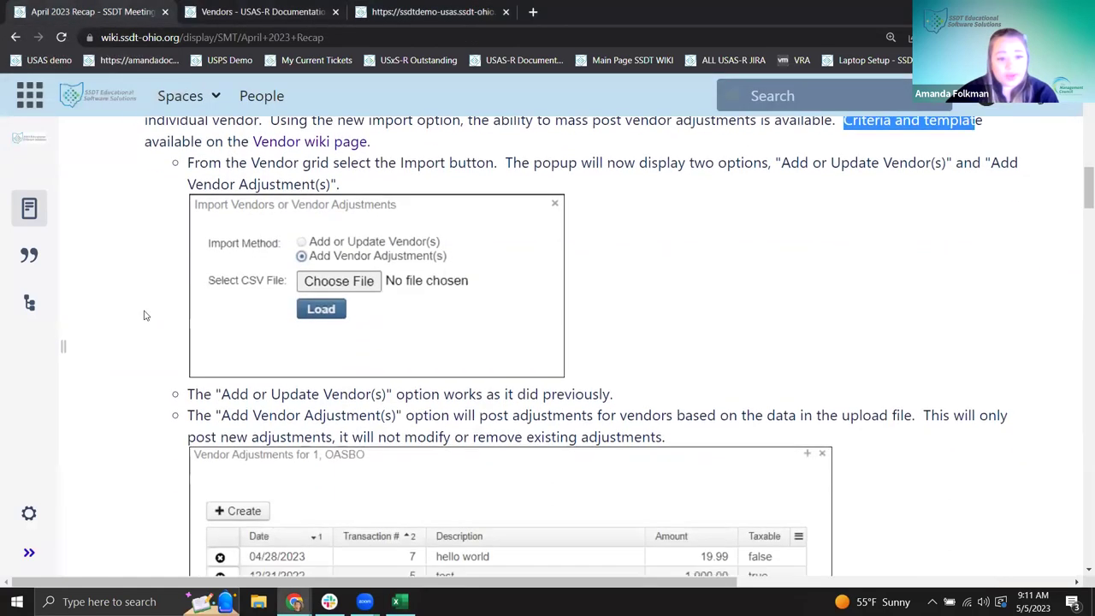
scroll(145, 315, up, 4)
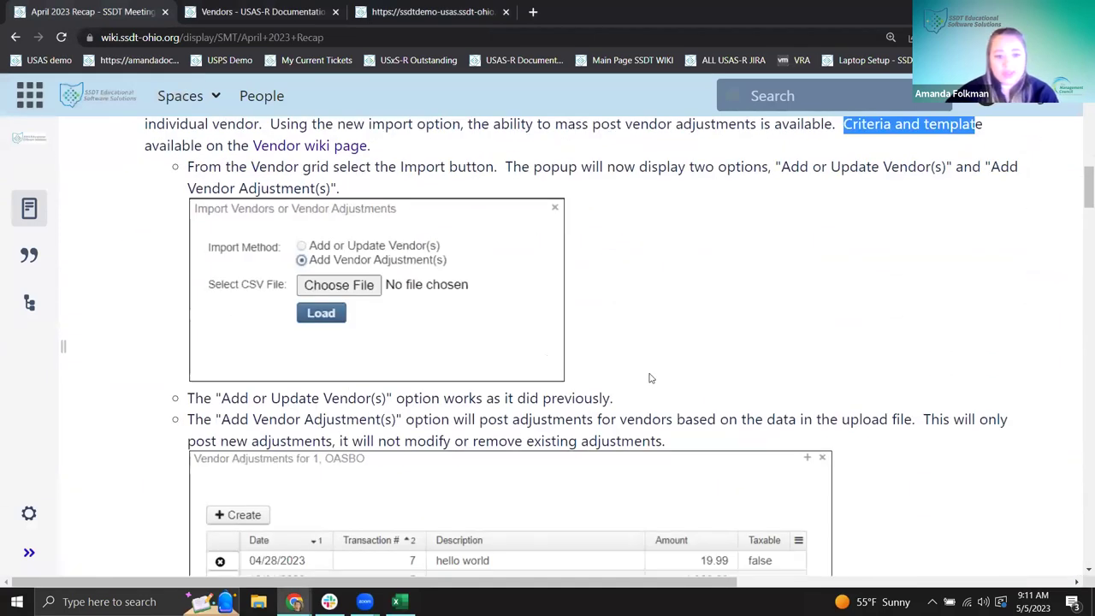
scroll(638, 377, up, 3)
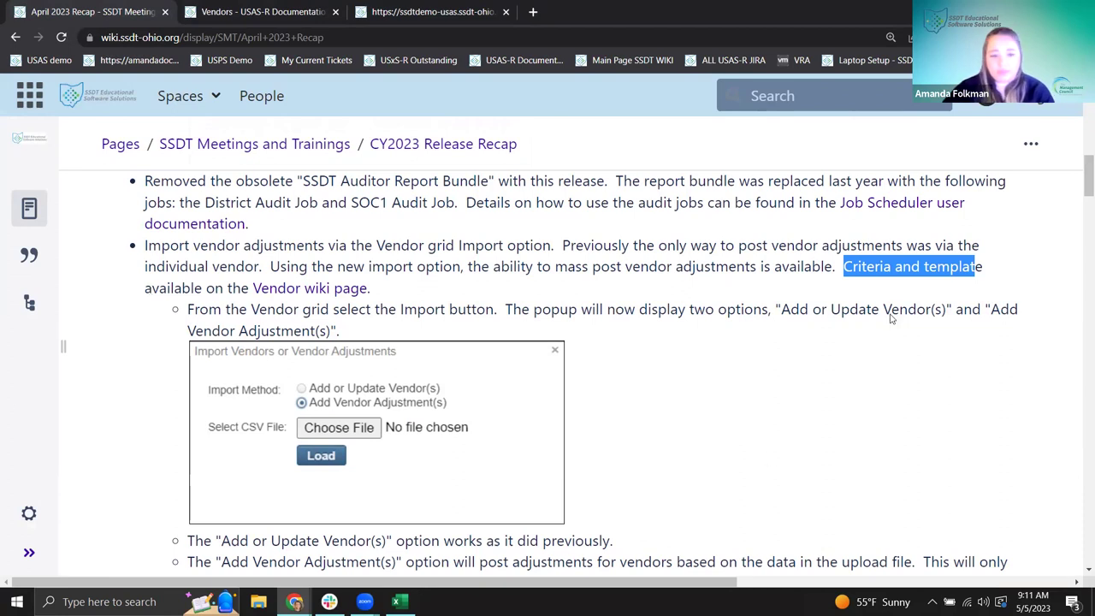
scroll(294, 291, up, 1)
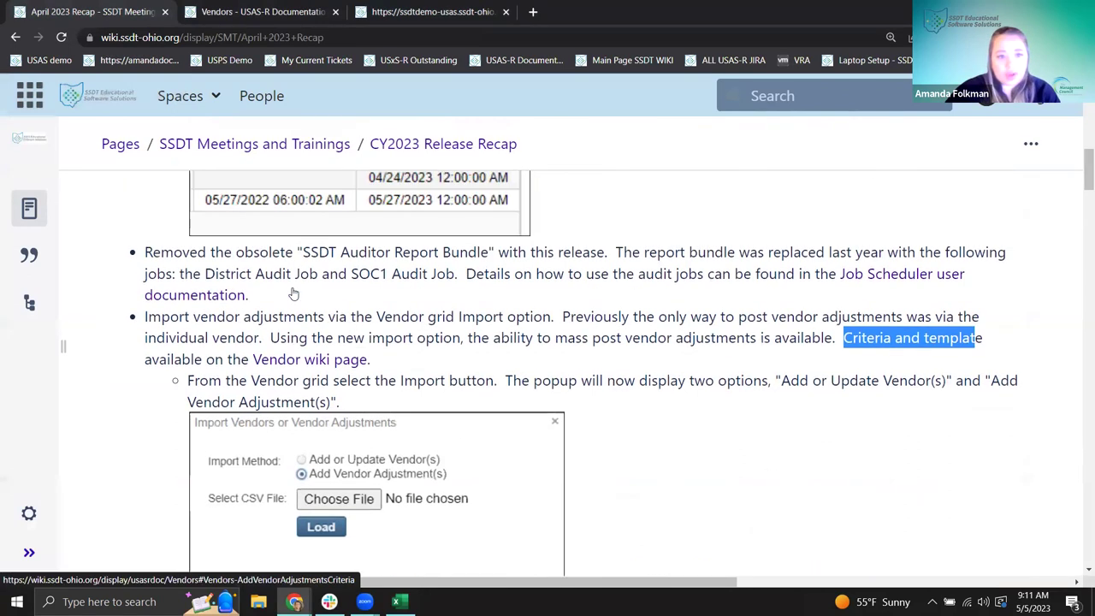
scroll(293, 291, down, 1)
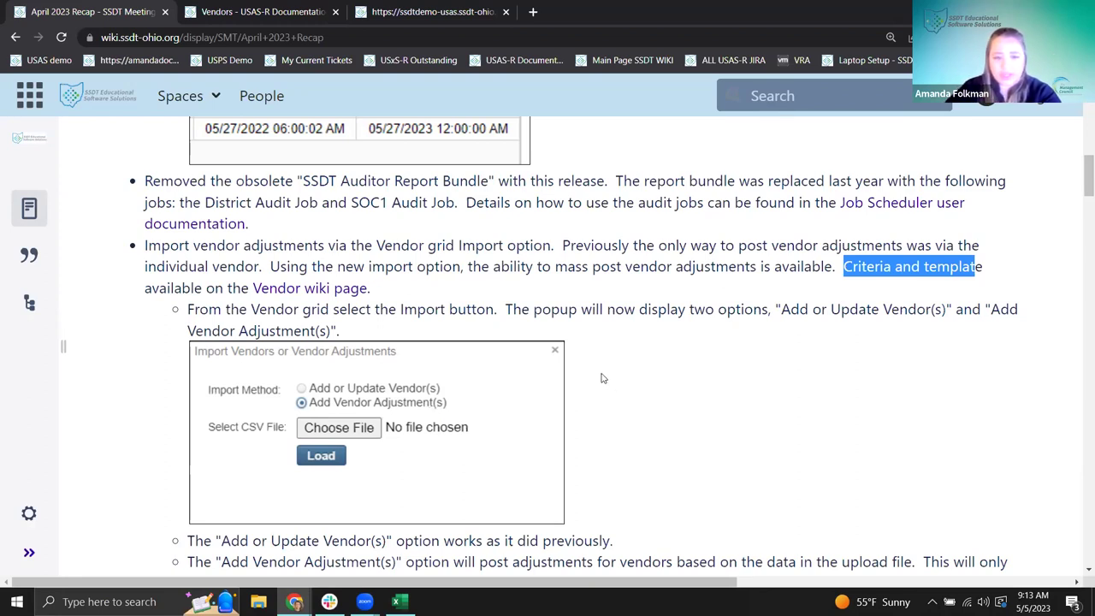
scroll(602, 378, down, 1)
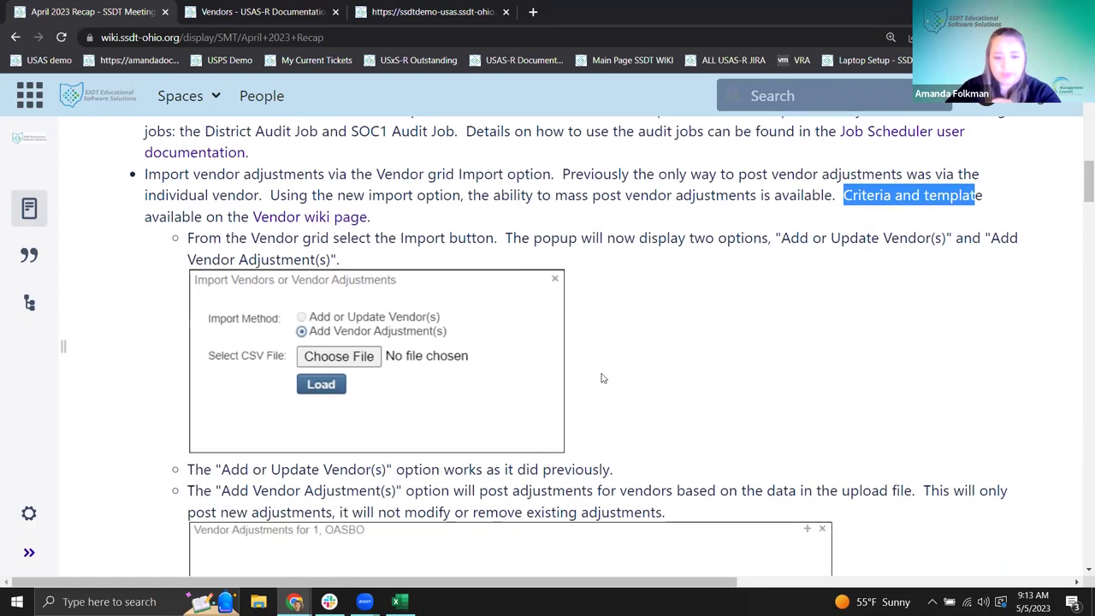
scroll(602, 378, down, 3)
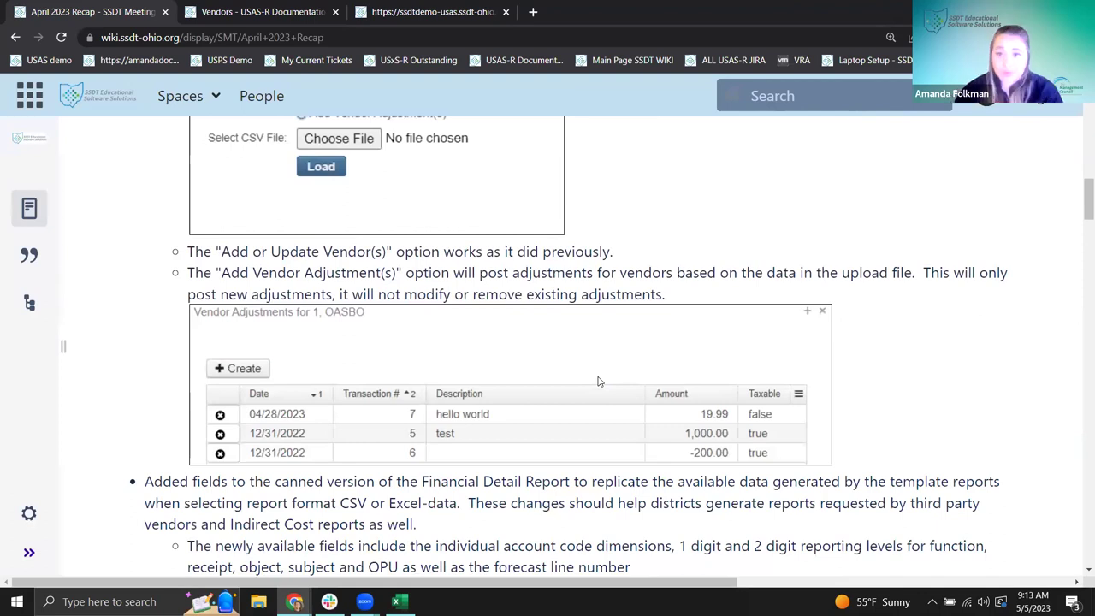
- Read the recap notes on the fields added to the canned Financial Detail Report and on the account change job patch
scroll(599, 381, down, 3)
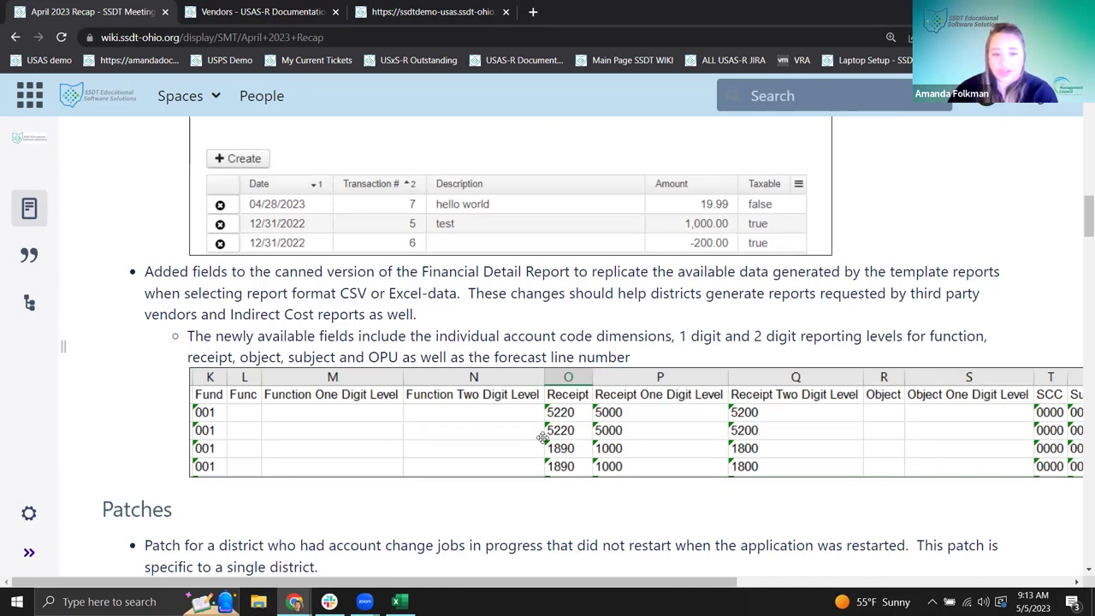
scroll(543, 437, down, 2)
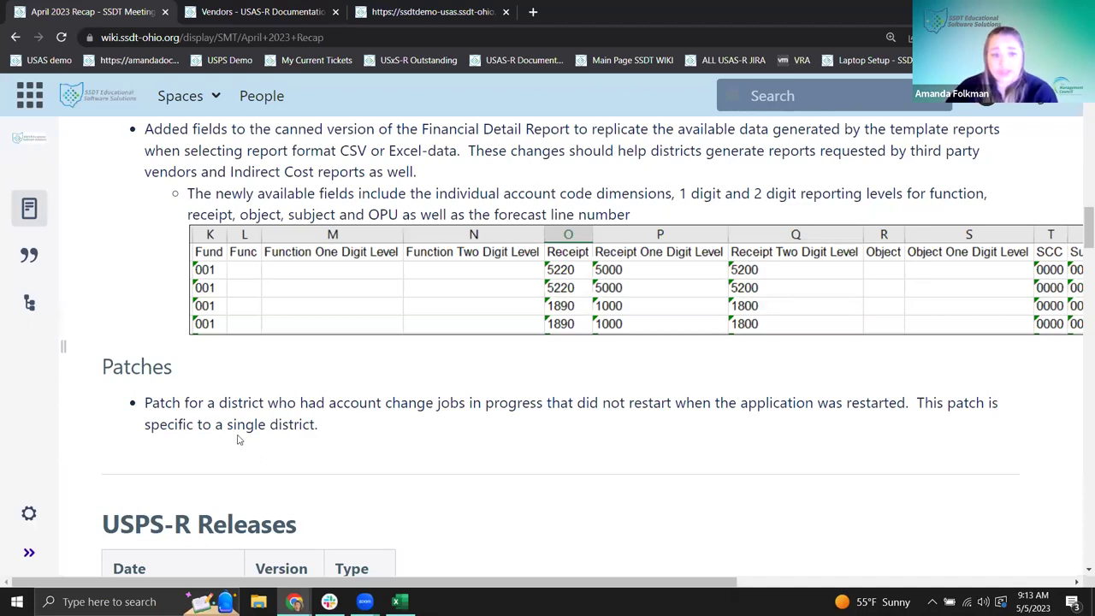
scroll(240, 440, up, 1)
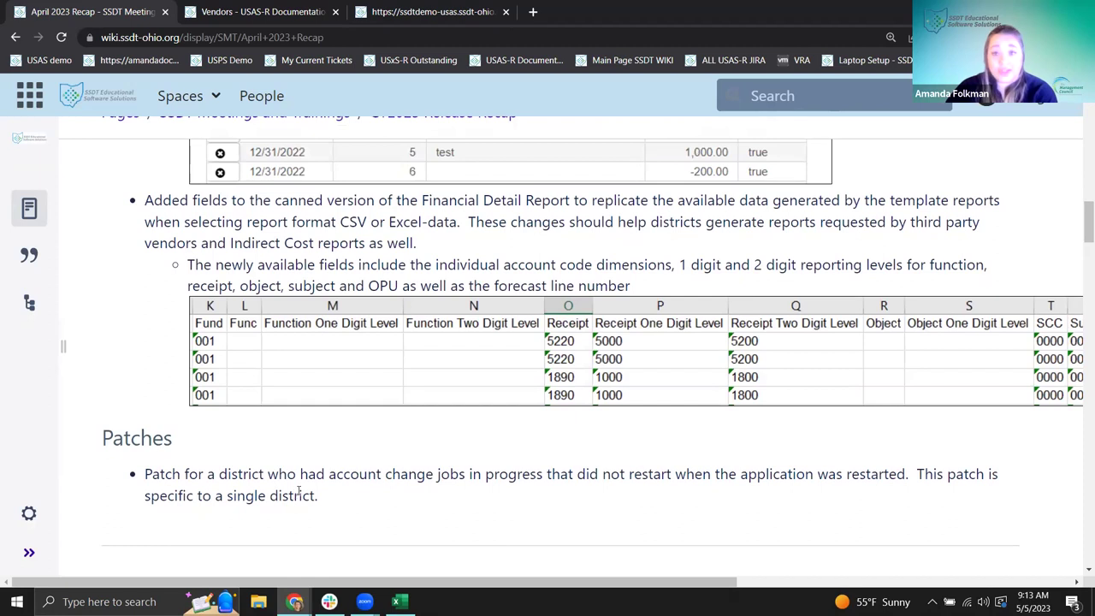
scroll(299, 493, up, 1)
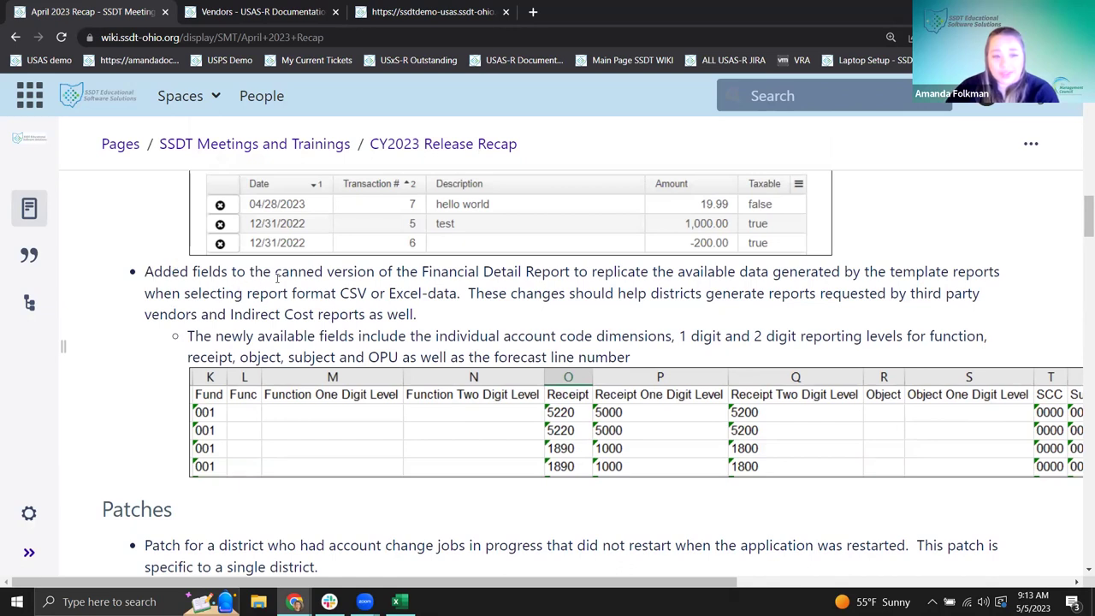
drag(145, 271, 335, 270)
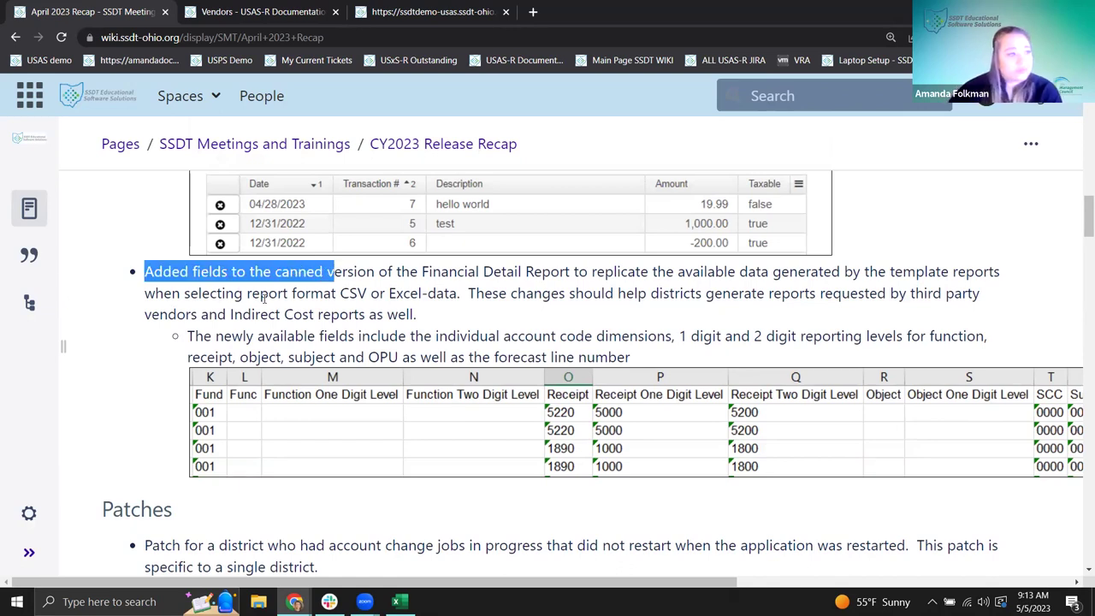
click(196, 297)
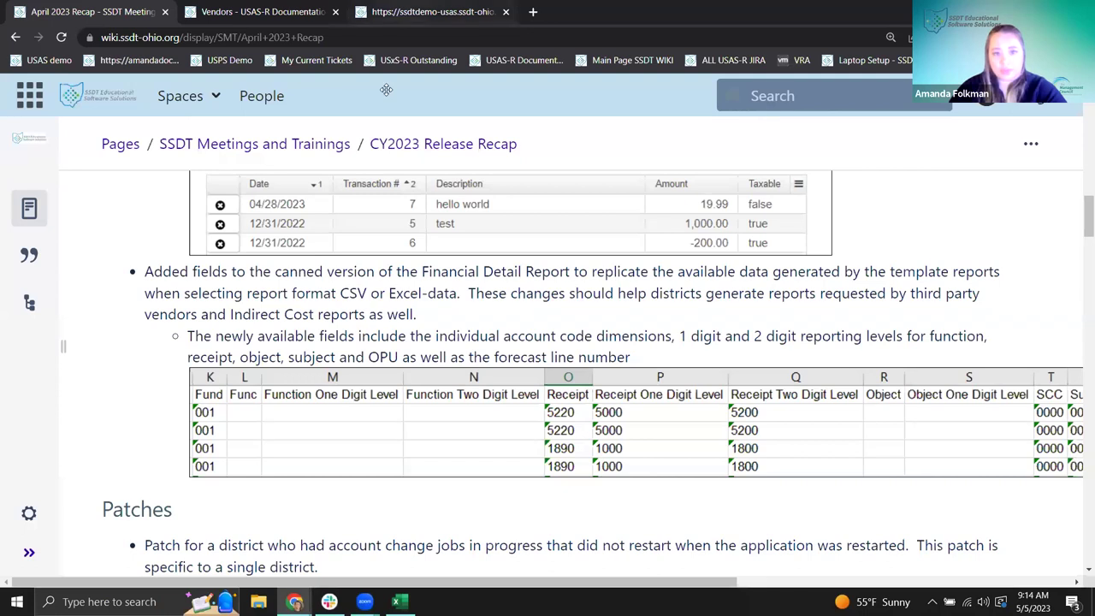
- Switch to the USAS demo site, open the Report Manager, and locate the SSDT Financial Detail Report in the list
click(403, 17)
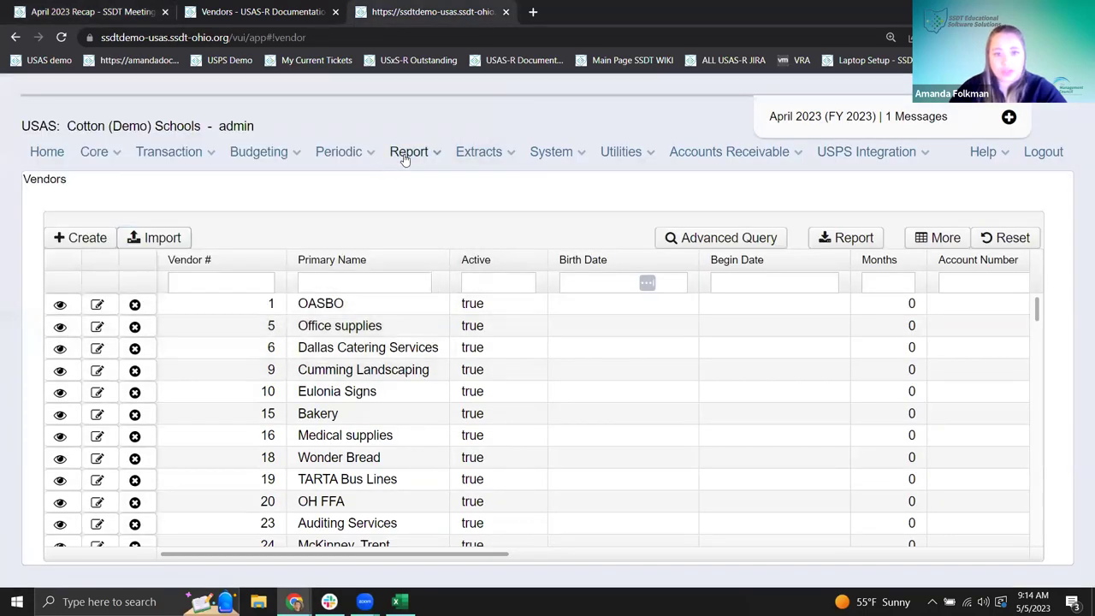
click(406, 154)
click(428, 187)
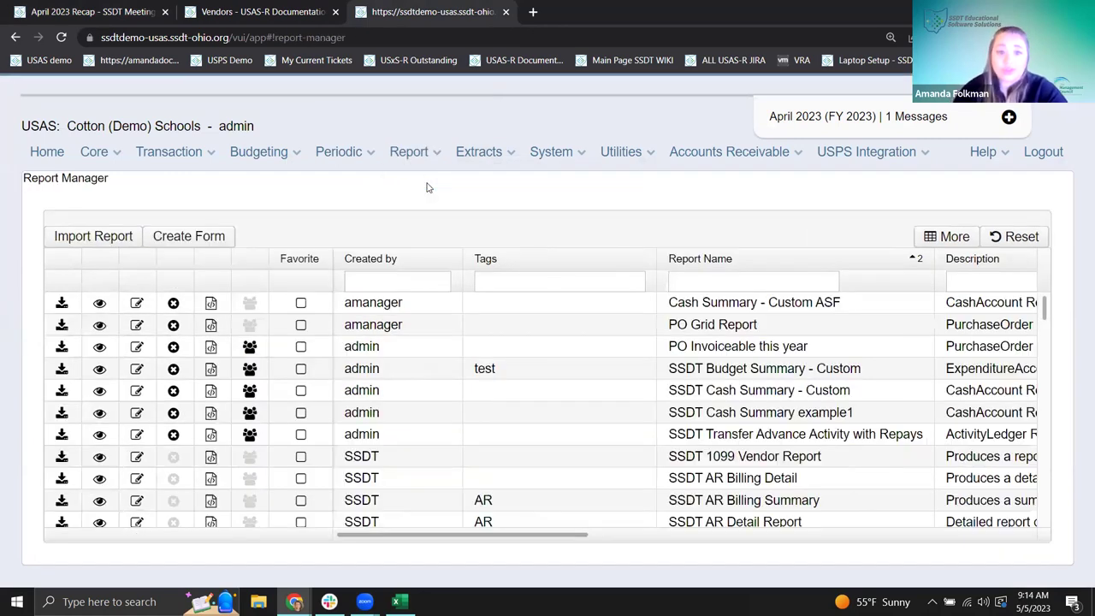
scroll(404, 378, down, 2)
scroll(404, 377, down, 8)
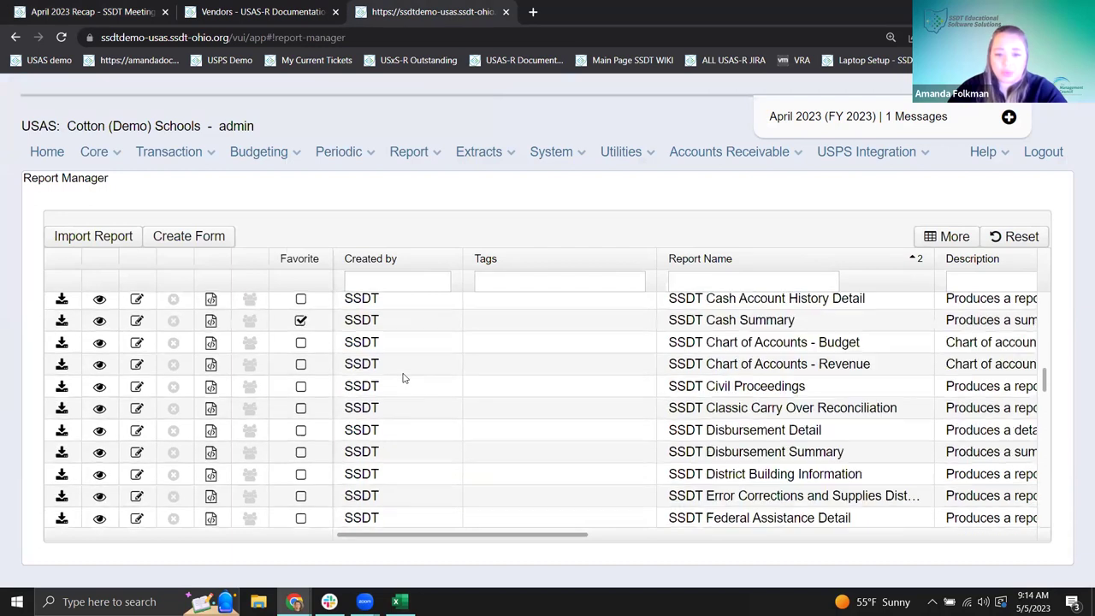
scroll(431, 384, up, 4)
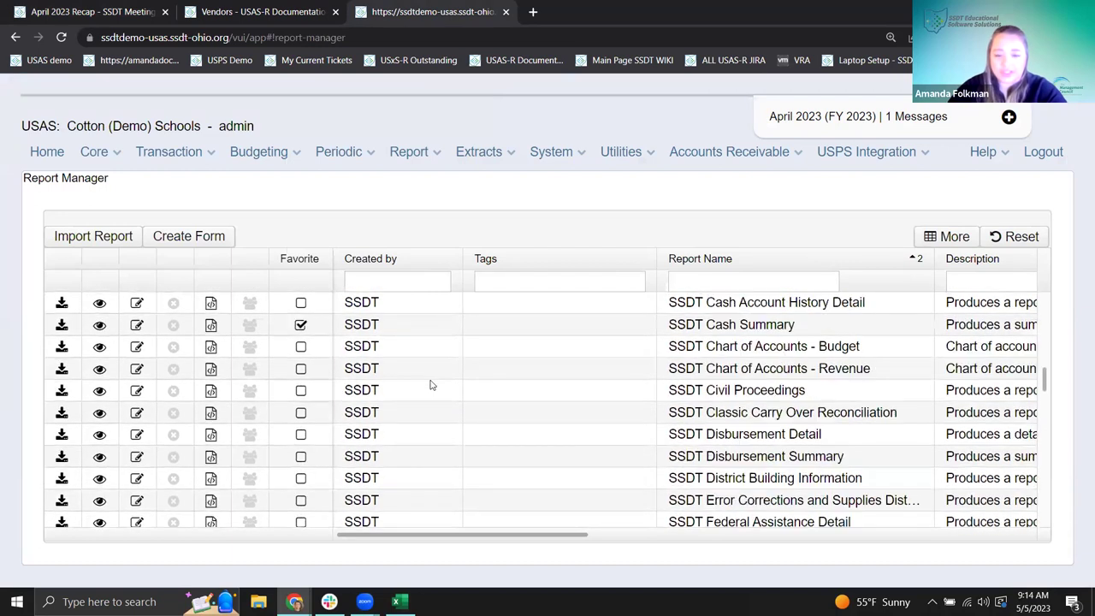
scroll(508, 420, down, 4)
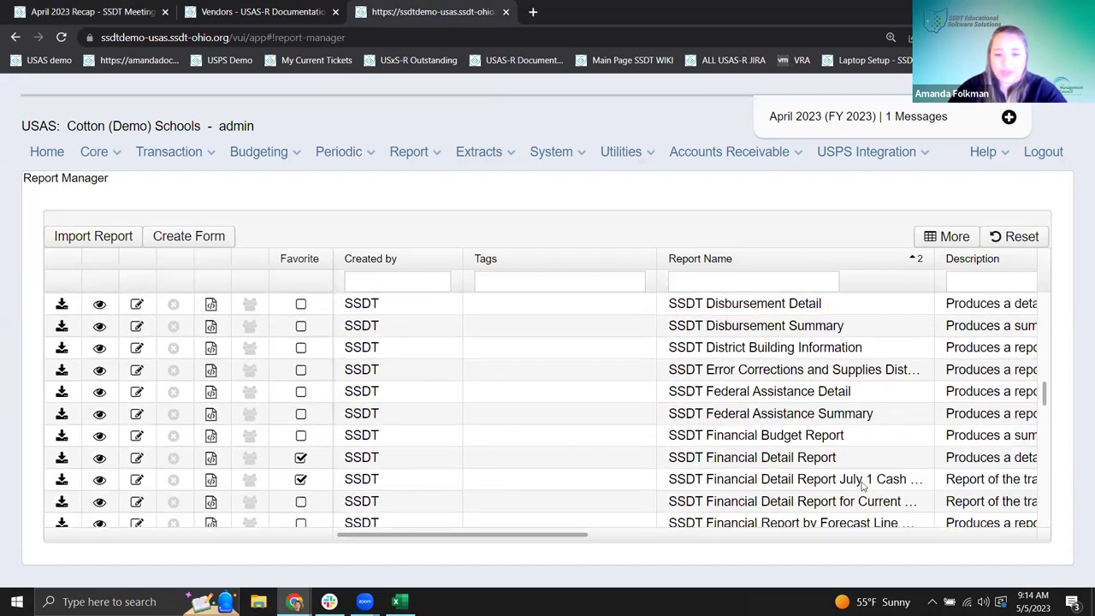
- Examine the sort options available for the SSDT Financial Detail Report template, and close its generation dialog
click(68, 464)
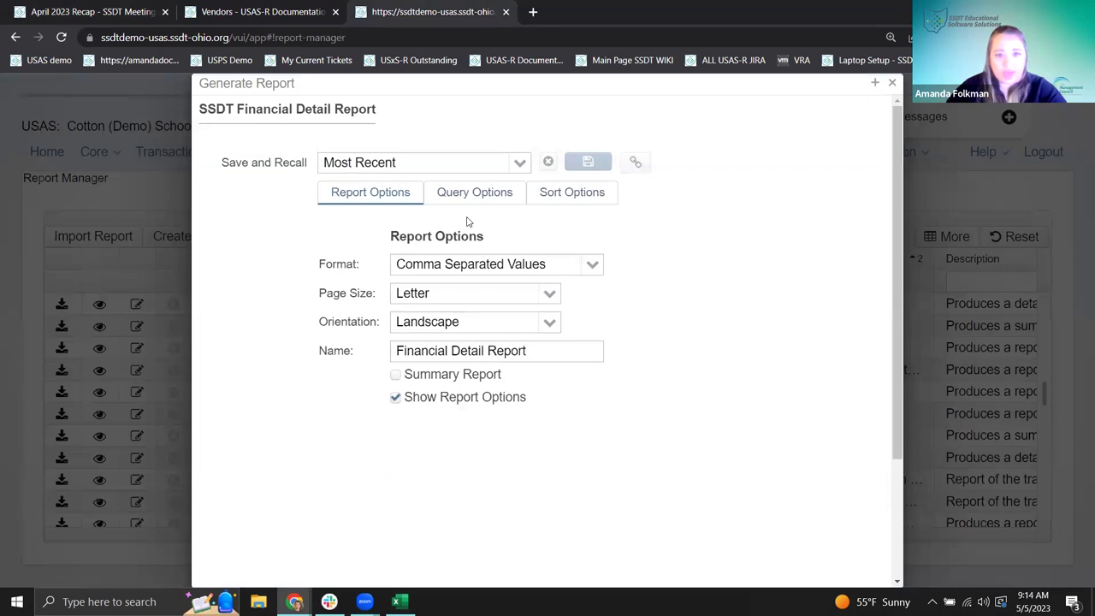
click(561, 197)
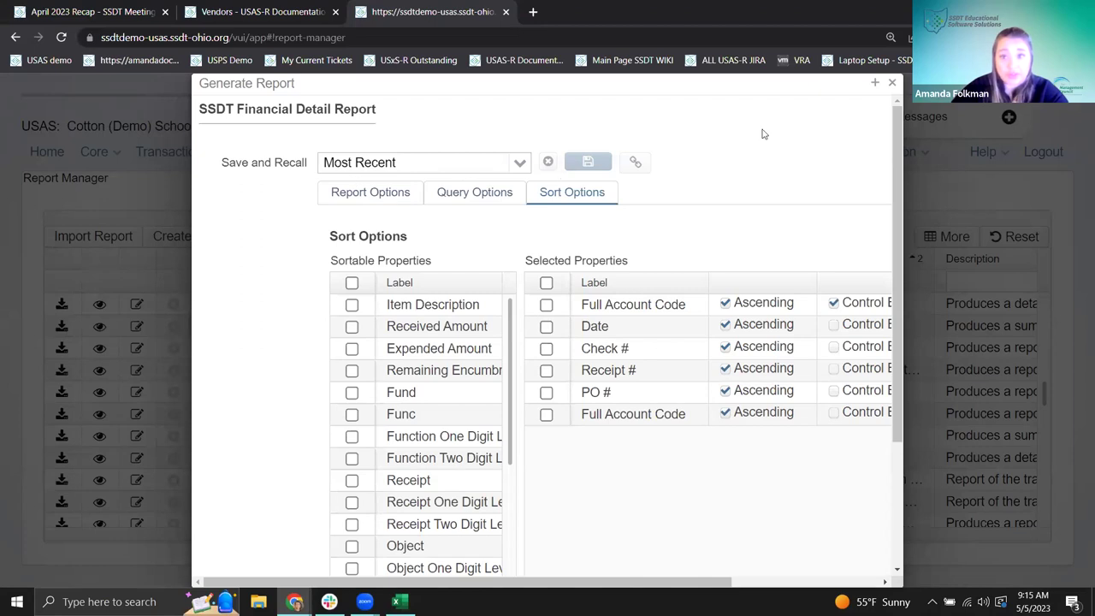
click(893, 83)
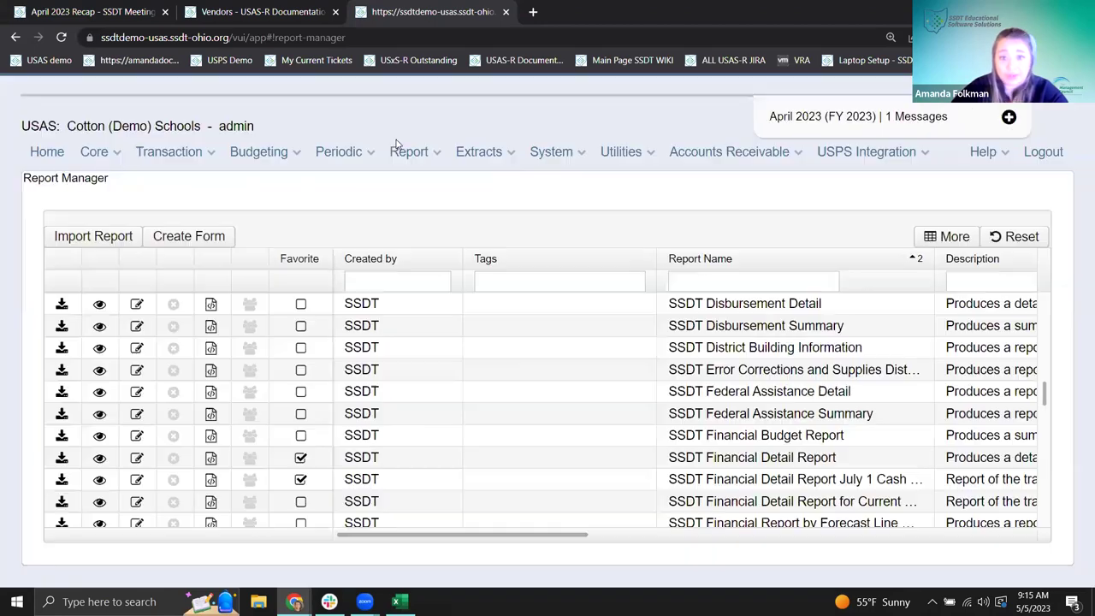
- Open the canned Financial Detail Report and review its include filters, Sortable Properties and Selected Properties
click(399, 157)
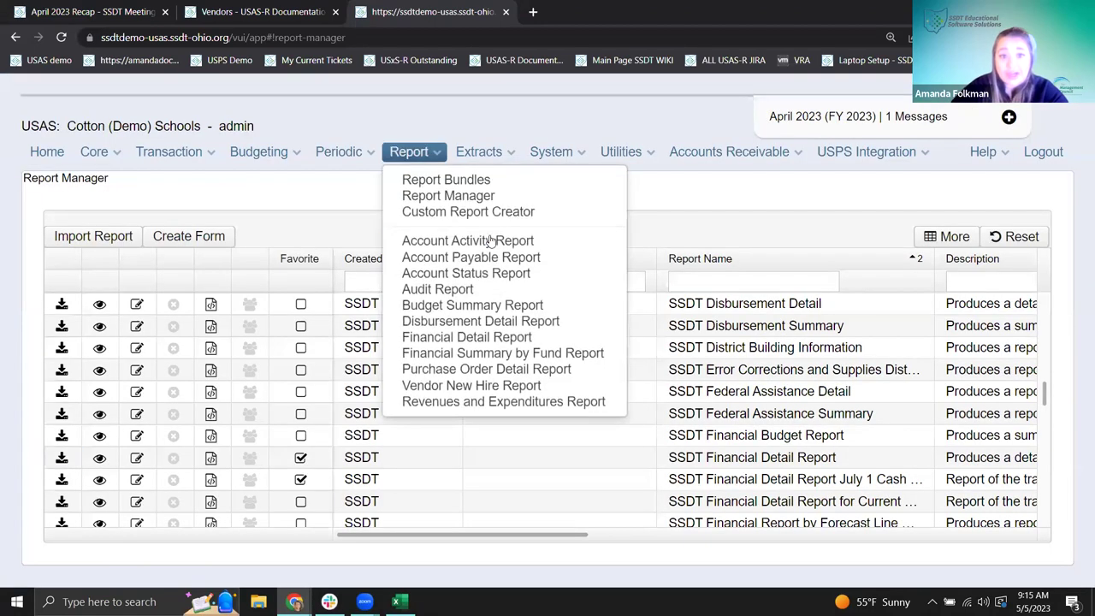
click(451, 340)
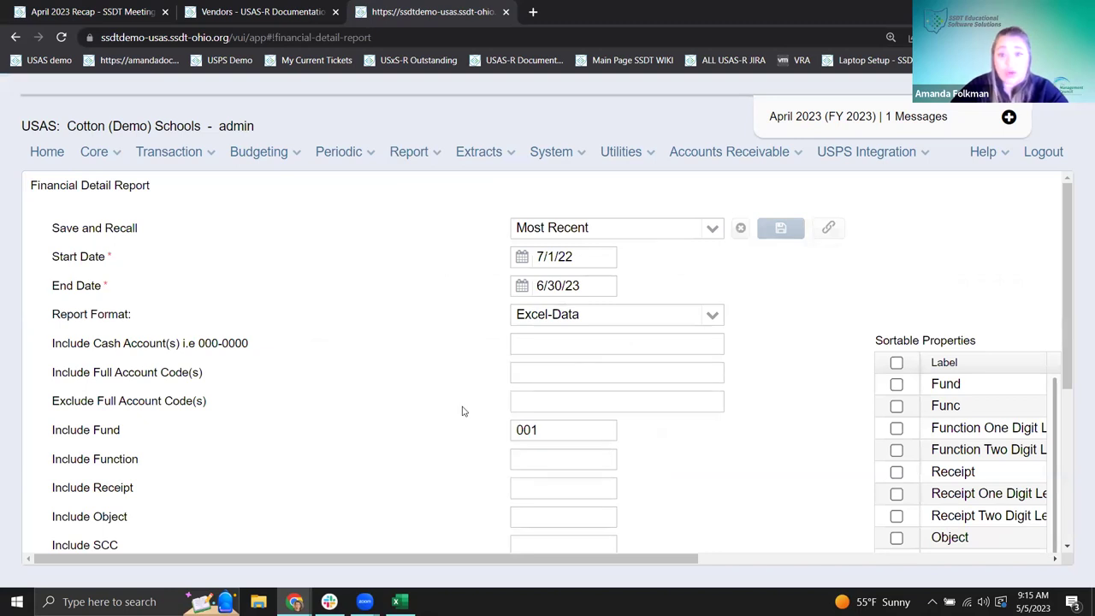
scroll(463, 409, down, 2)
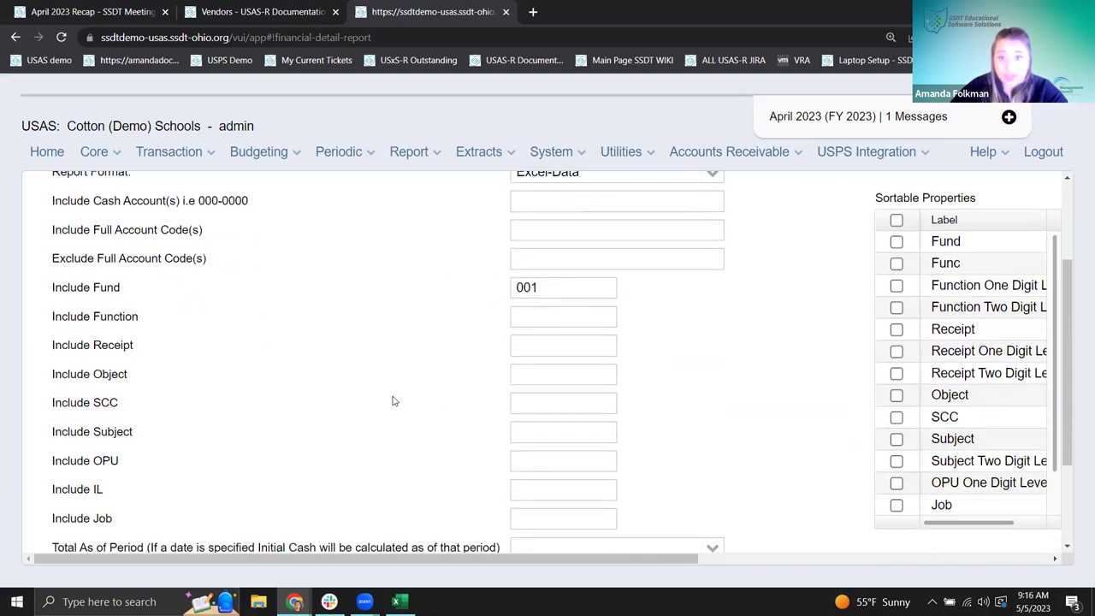
scroll(863, 435, down, 1)
scroll(860, 431, up, 1)
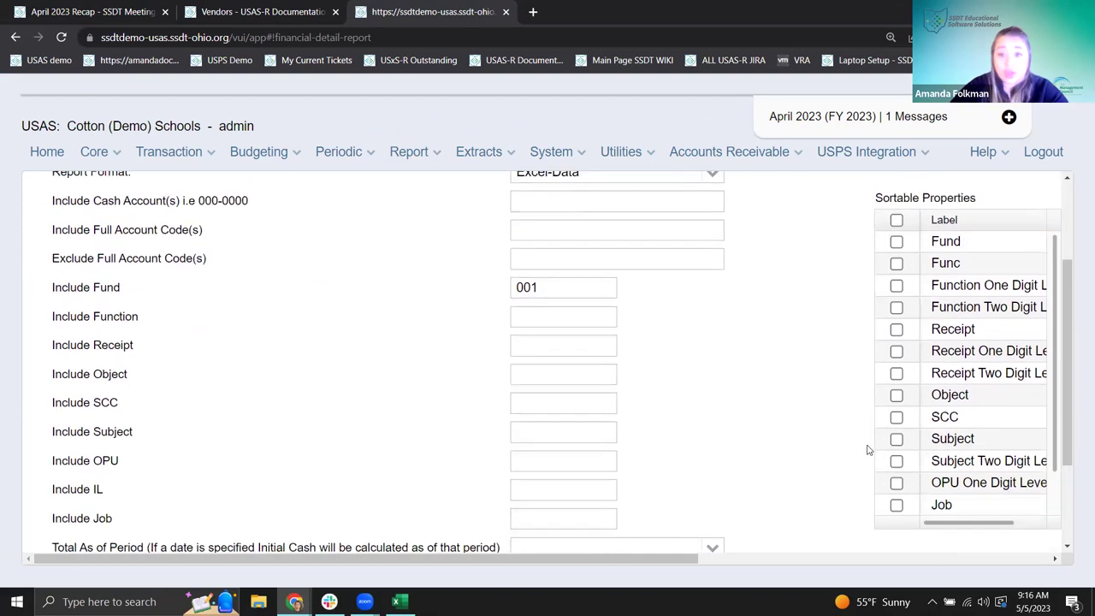
drag(356, 562, 584, 561)
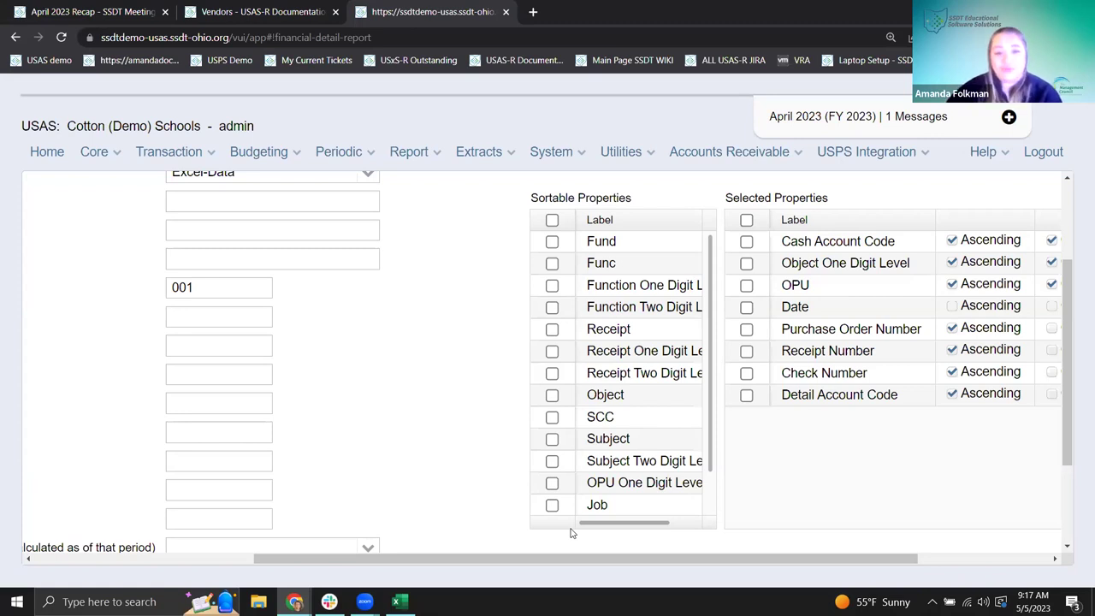
- Generate the Financial Detail Report in Excel-Data format for fund 001 from 7/1/22 to 6/30/23 and open the downloaded workbook
click(129, 563)
scroll(313, 337, up, 2)
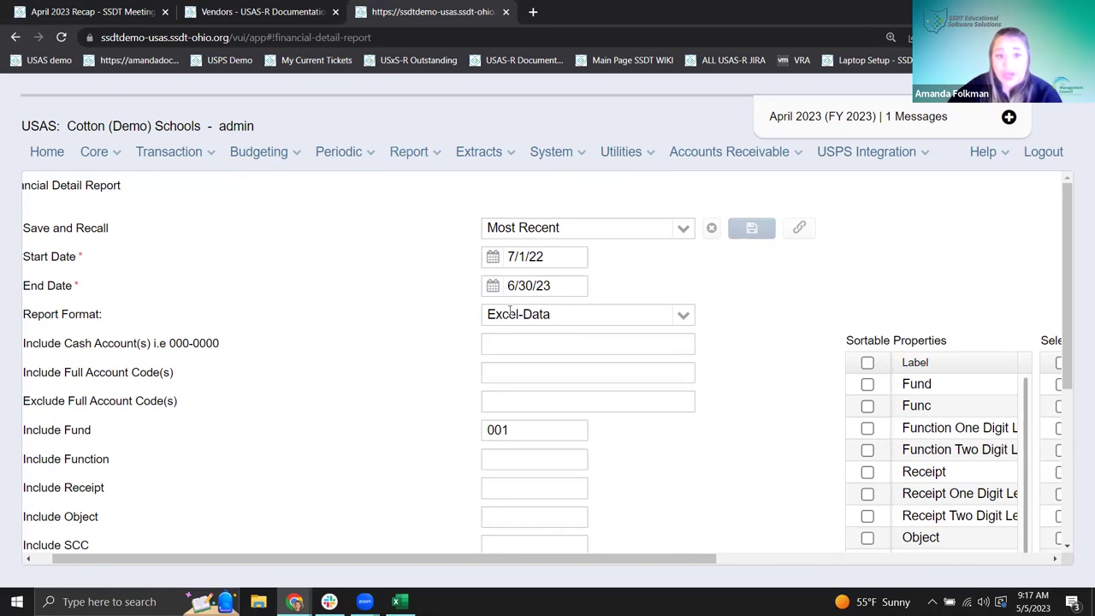
scroll(505, 433, down, 1)
scroll(504, 433, down, 3)
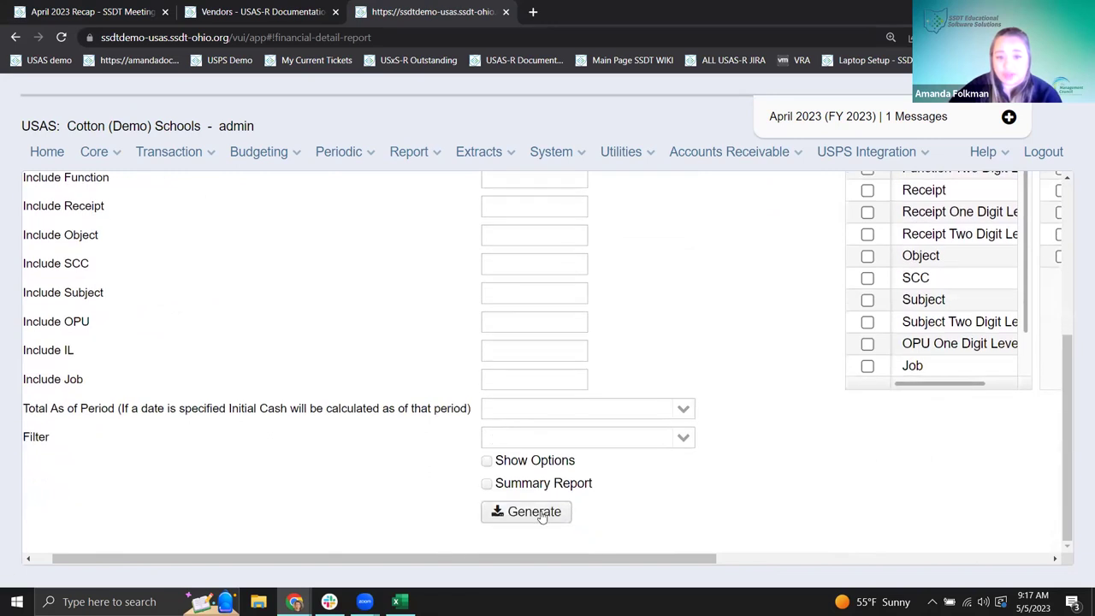
click(534, 512)
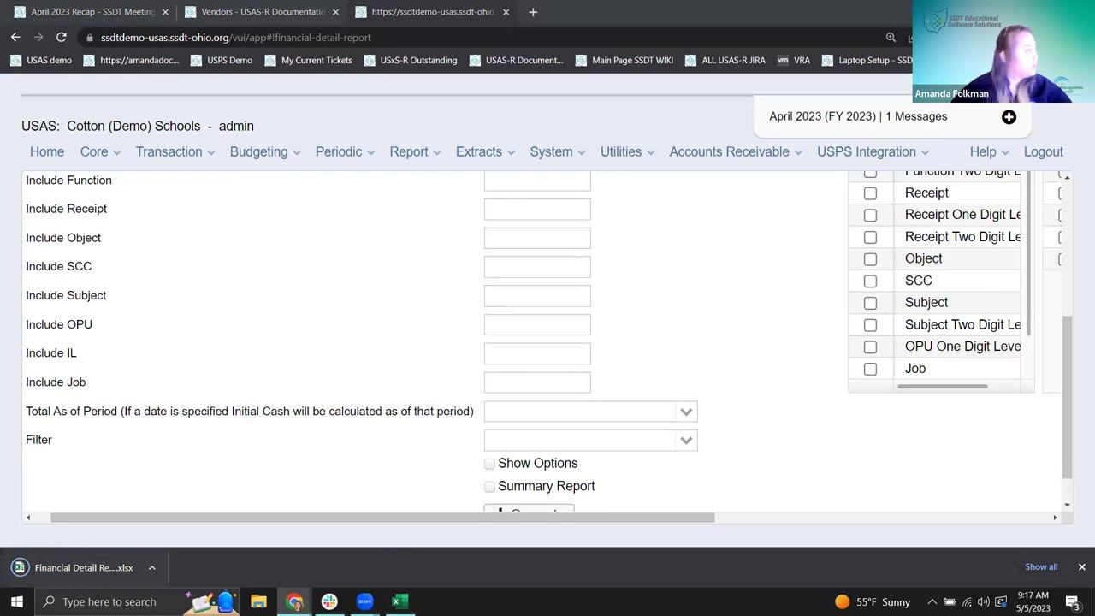
click(73, 558)
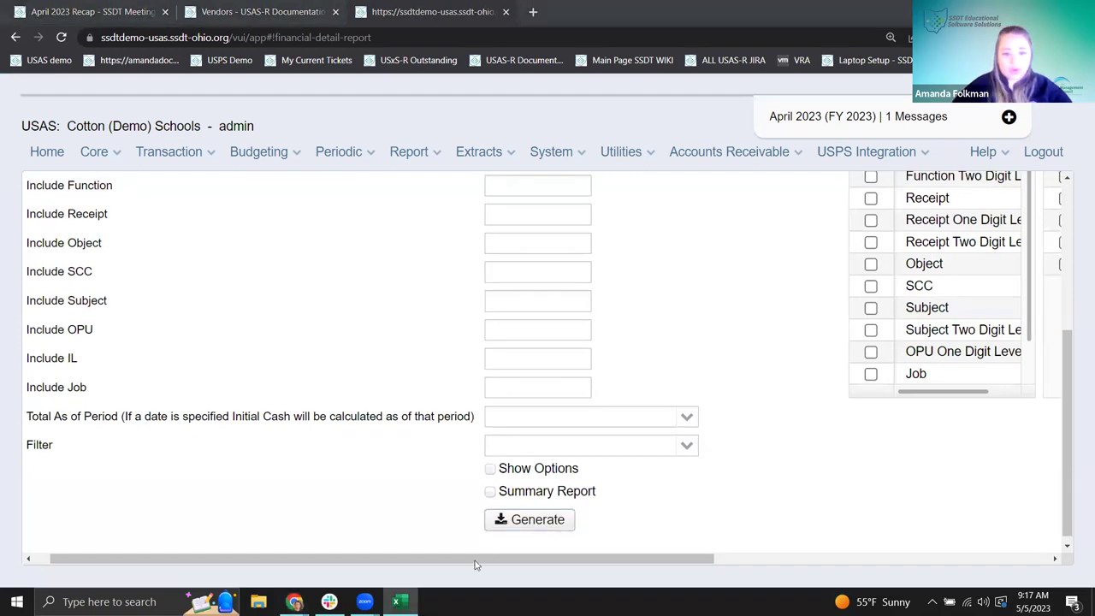
click(396, 601)
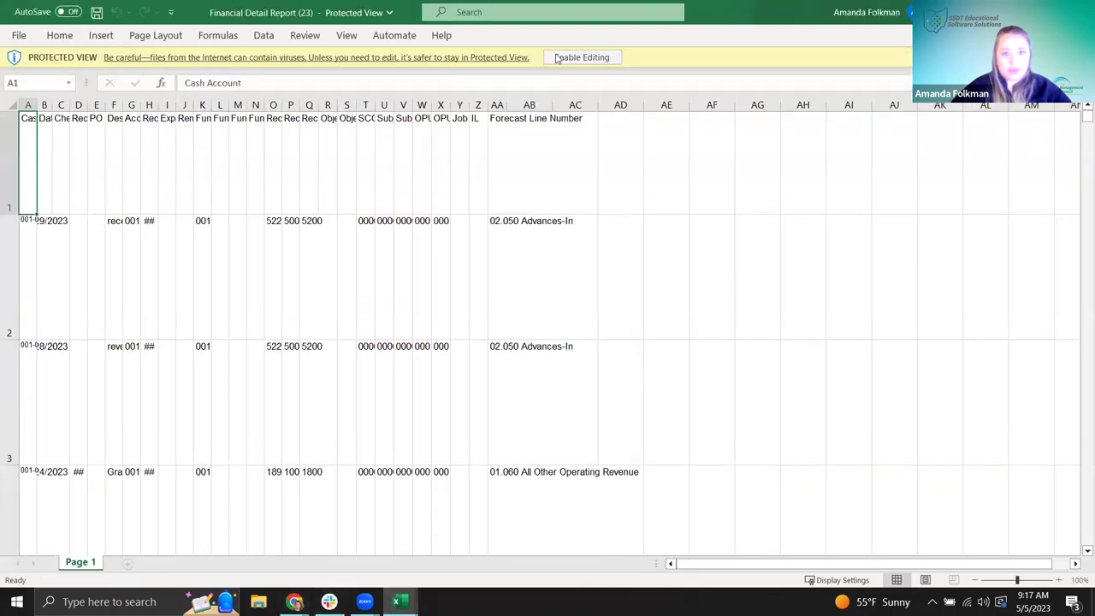
- Enable editing in the Financial Detail Report workbook and autofit all its row heights and column widths
click(582, 57)
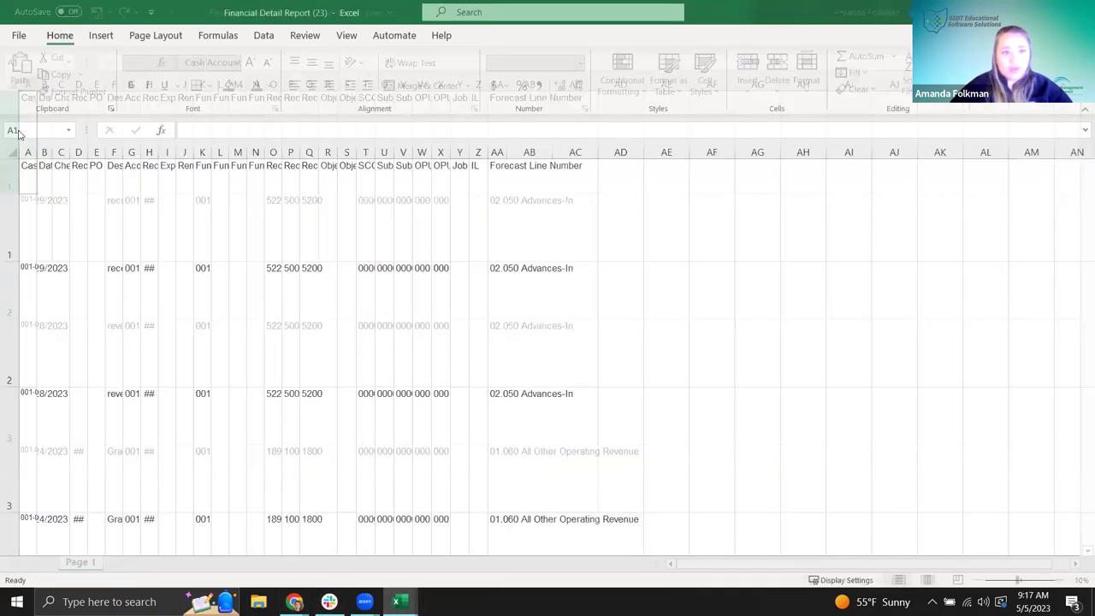
click(12, 153)
double_click(18, 257)
double_click(37, 152)
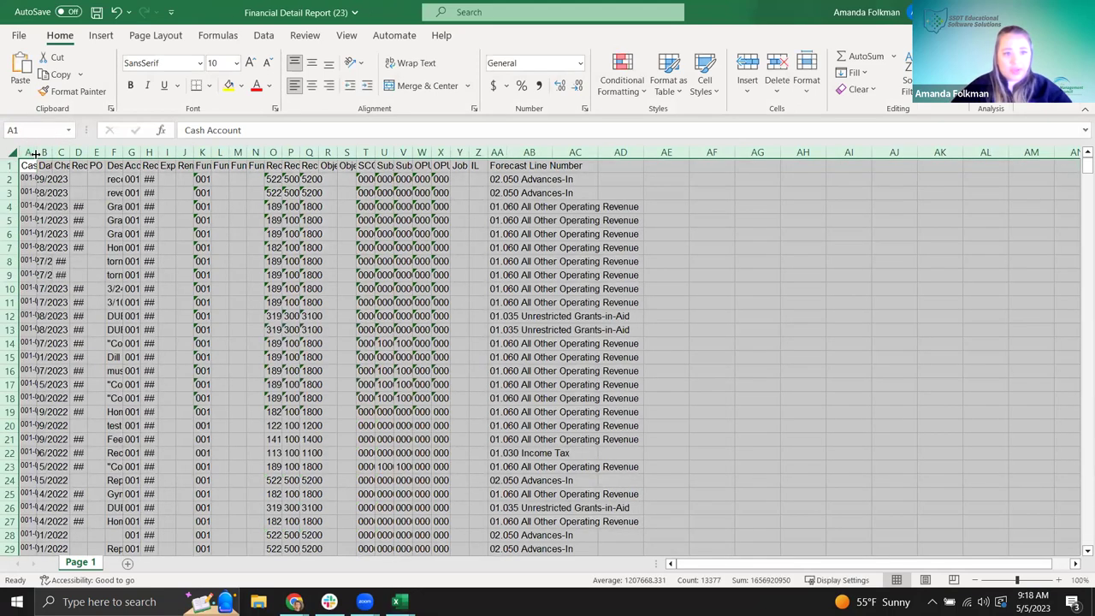
click(126, 276)
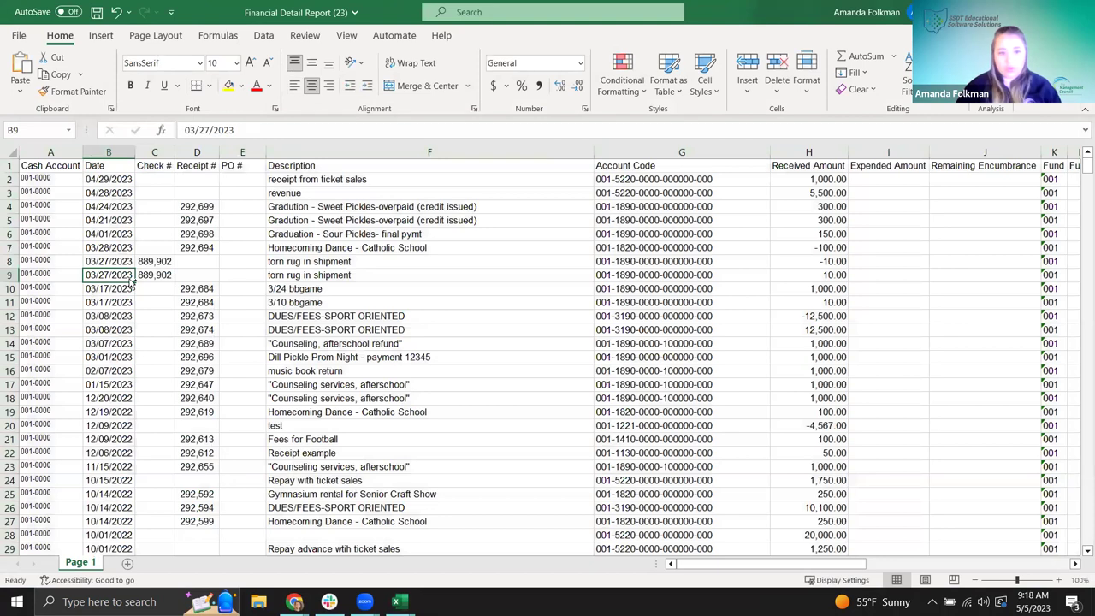
- Examine the added account dimension columns from Fund through Subject, highlighting them in rows 1 to 9
click(163, 206)
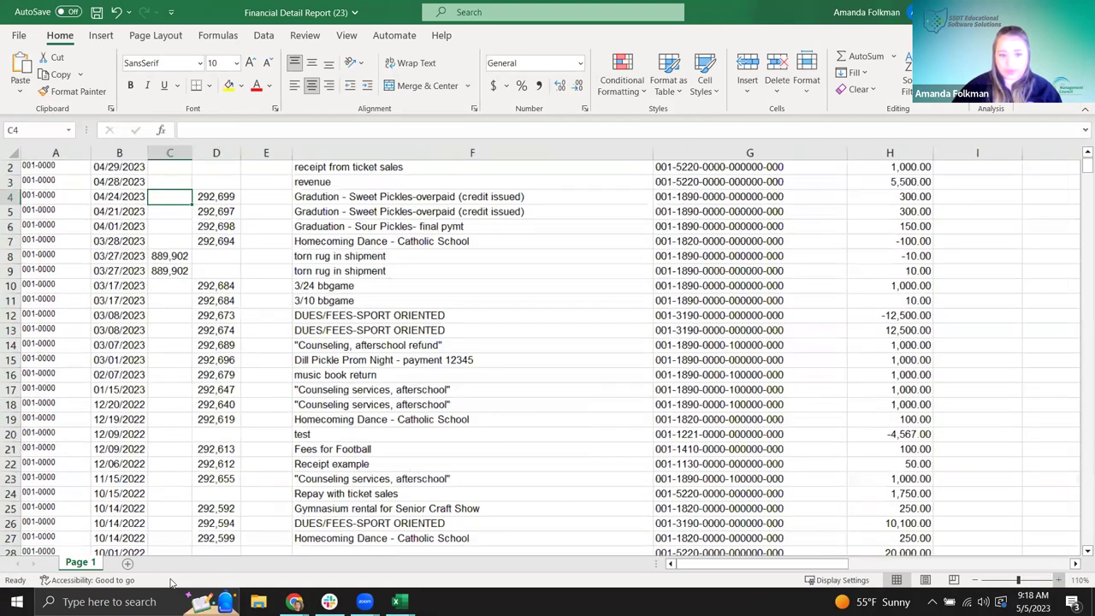
scroll(557, 504, up, 2)
drag(732, 566, 820, 569)
scroll(816, 471, up, 1)
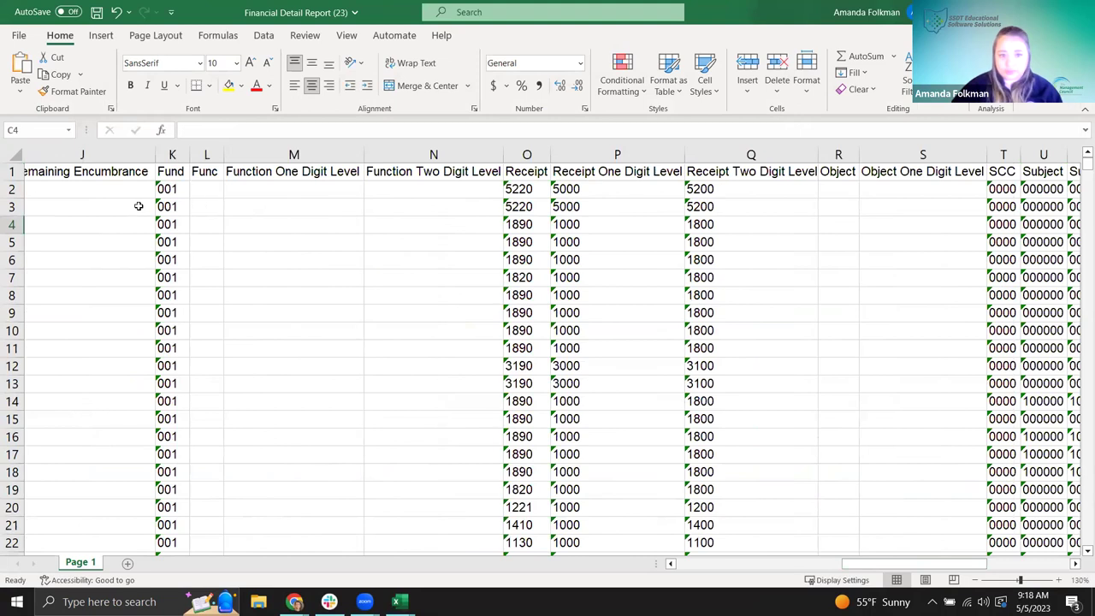
drag(174, 168, 1049, 317)
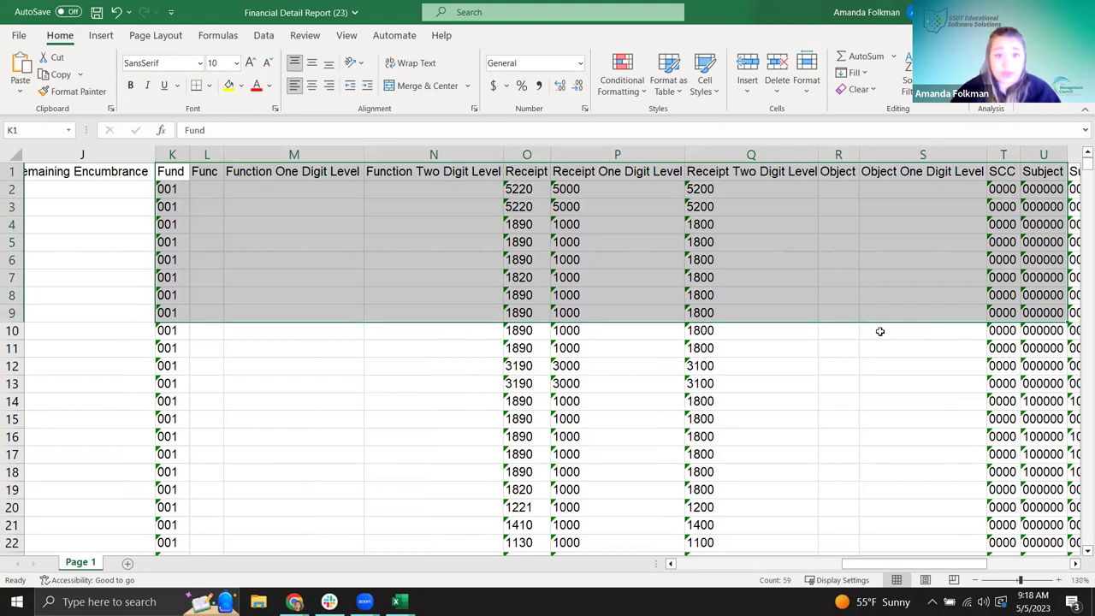
click(1077, 565)
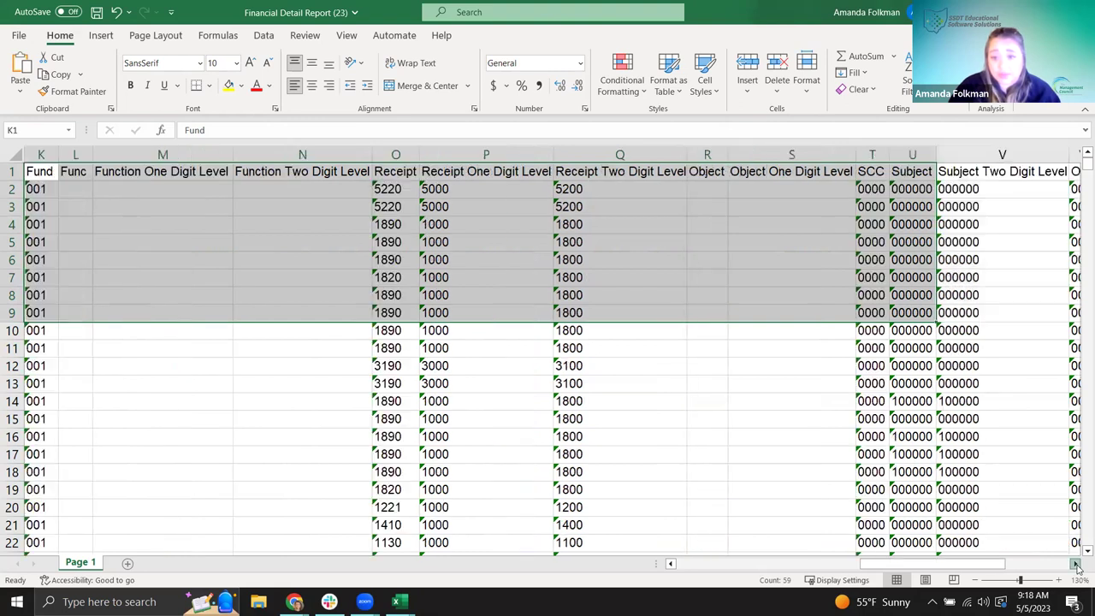
- Compare the values in the Receipt column with those in the Receipt Two Digit Level column
click(880, 386)
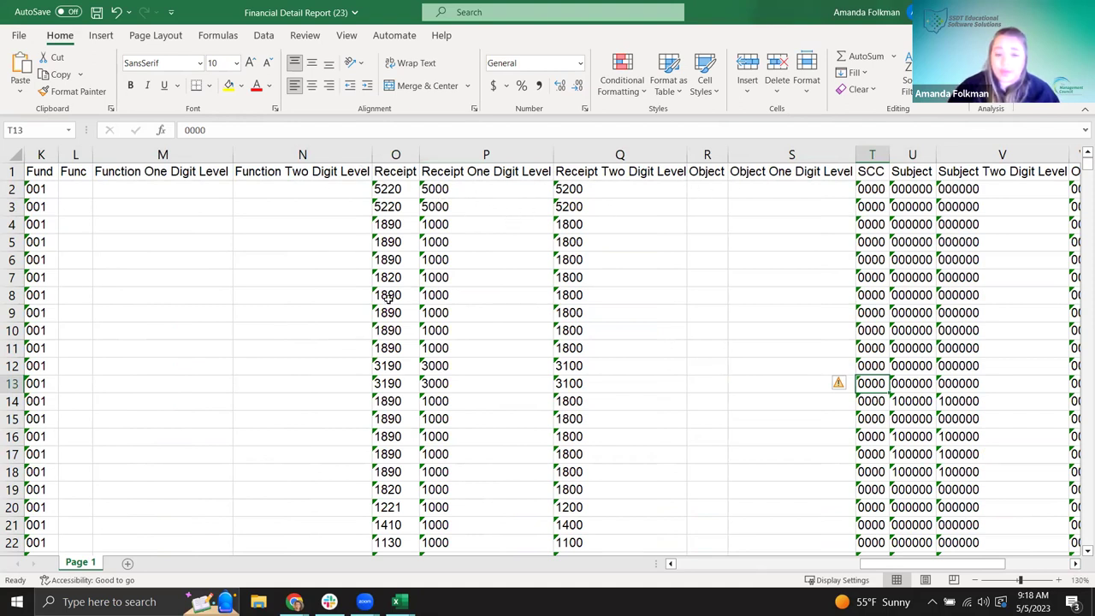
click(560, 188)
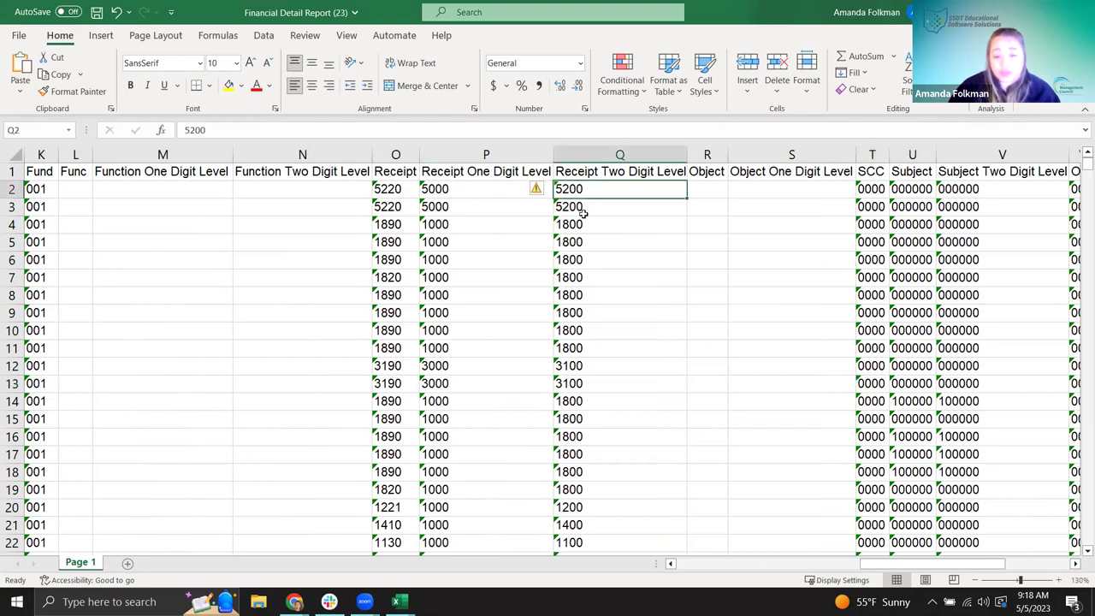
click(396, 204)
- Examine the Forecast Line Number column at the end of the report, highlighting its entries
drag(984, 565, 1019, 564)
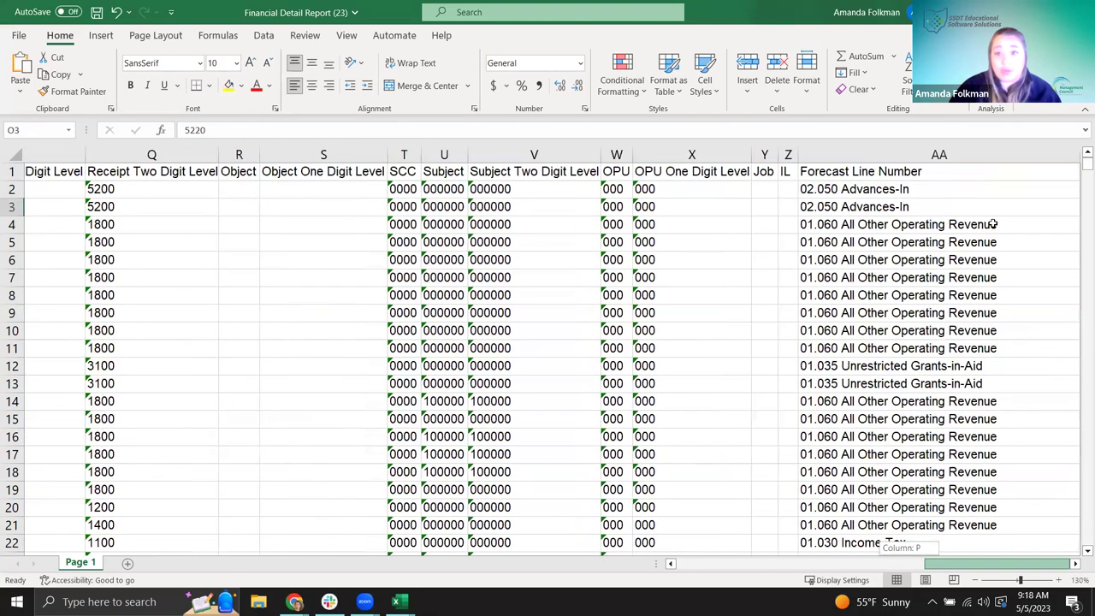
drag(927, 175, 927, 492)
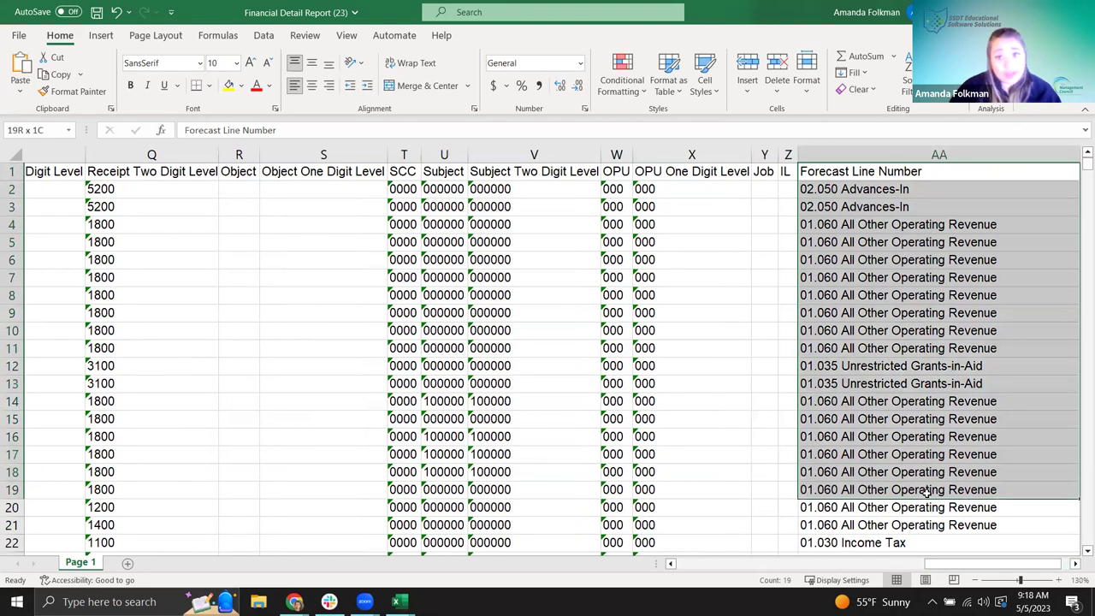
click(938, 297)
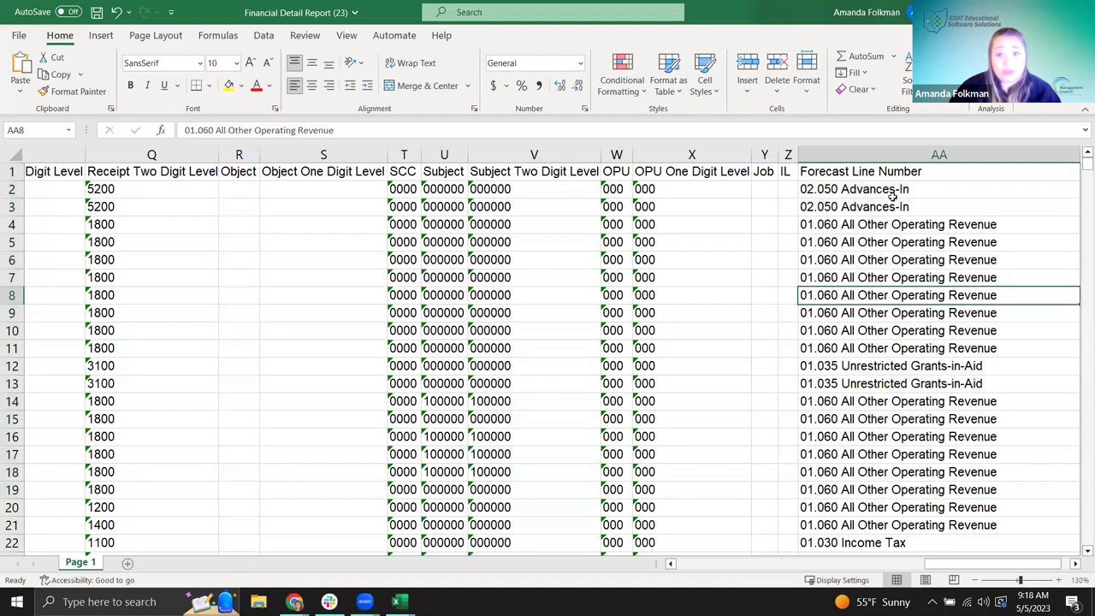
drag(890, 192, 890, 368)
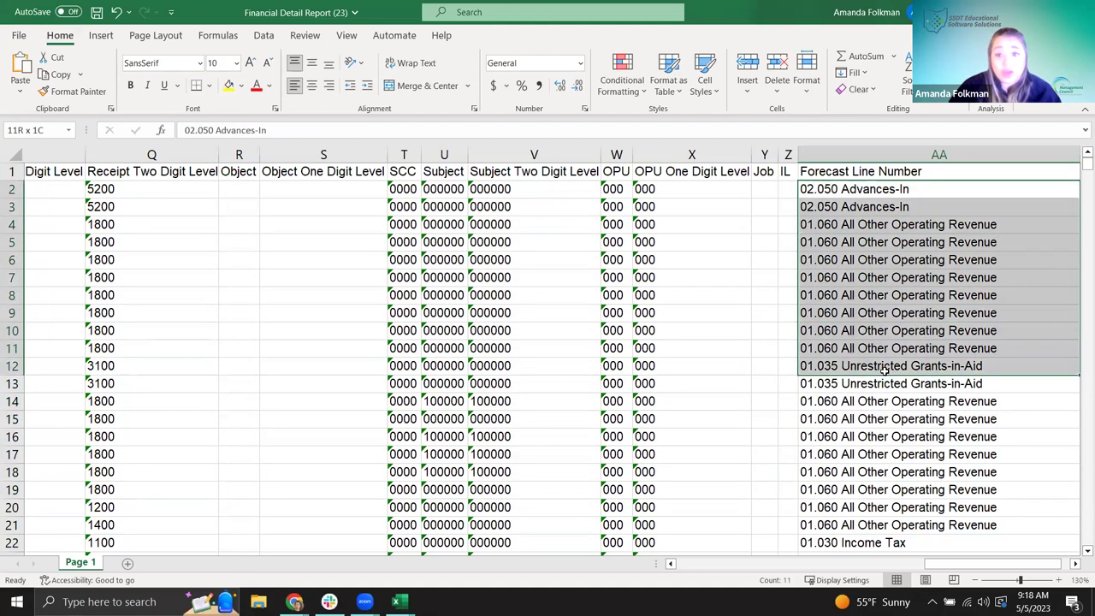
- Review the Account Code column against the separate account dimension columns, and switch to the vendor adjustment template workbook
drag(942, 567, 695, 567)
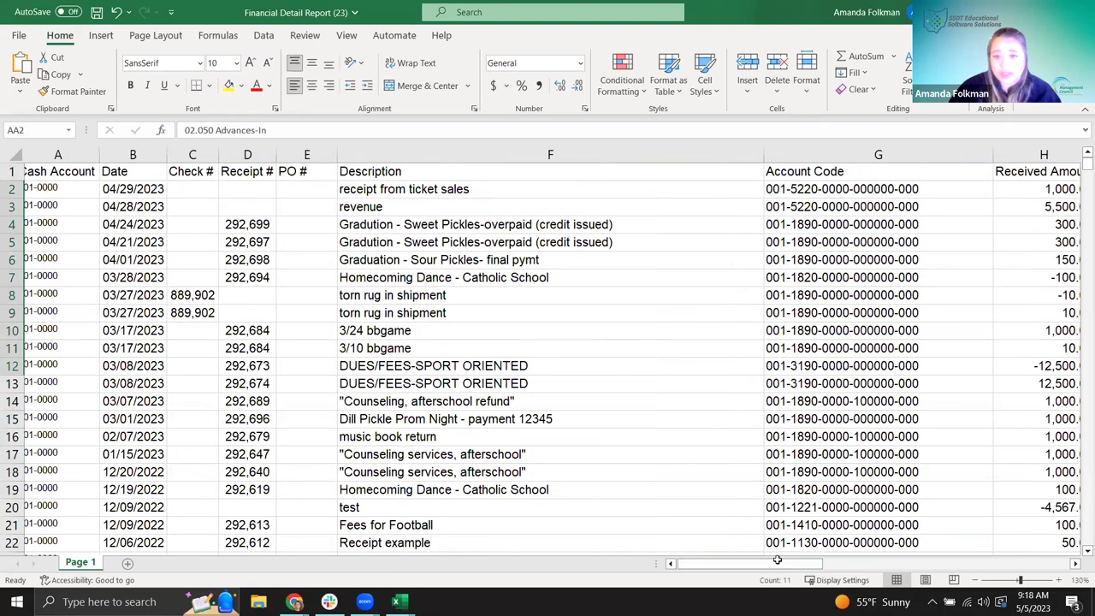
drag(843, 206, 842, 347)
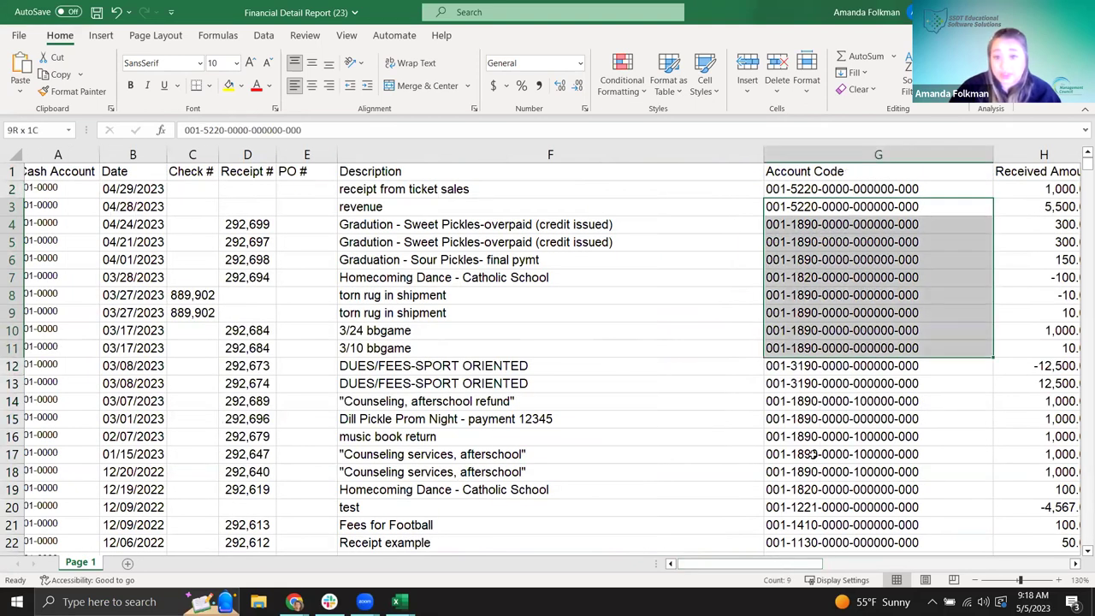
click(1076, 564)
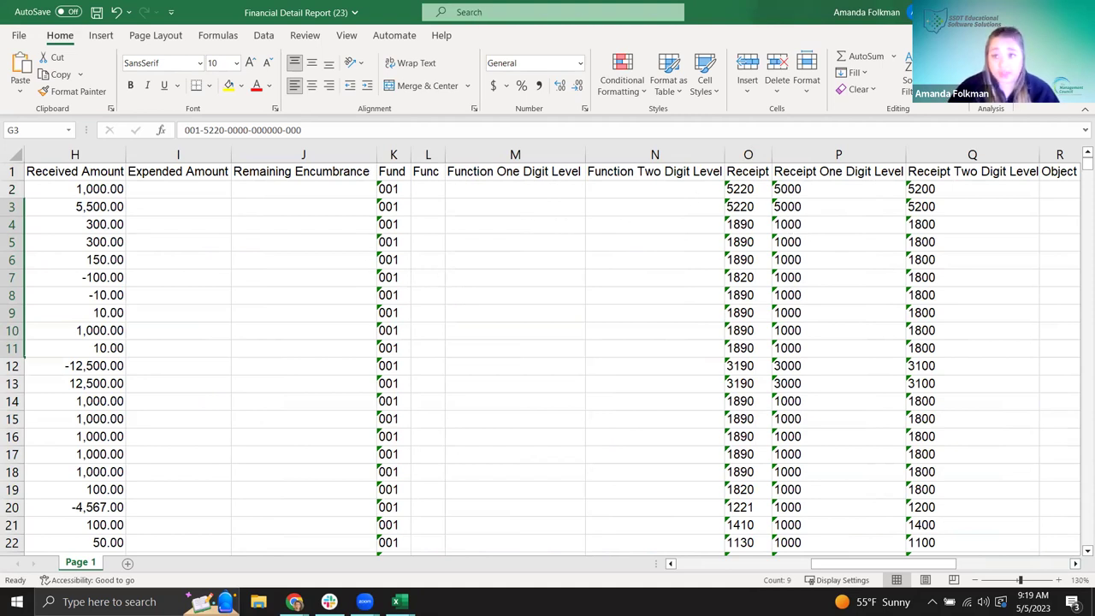
key(alt+Tab)
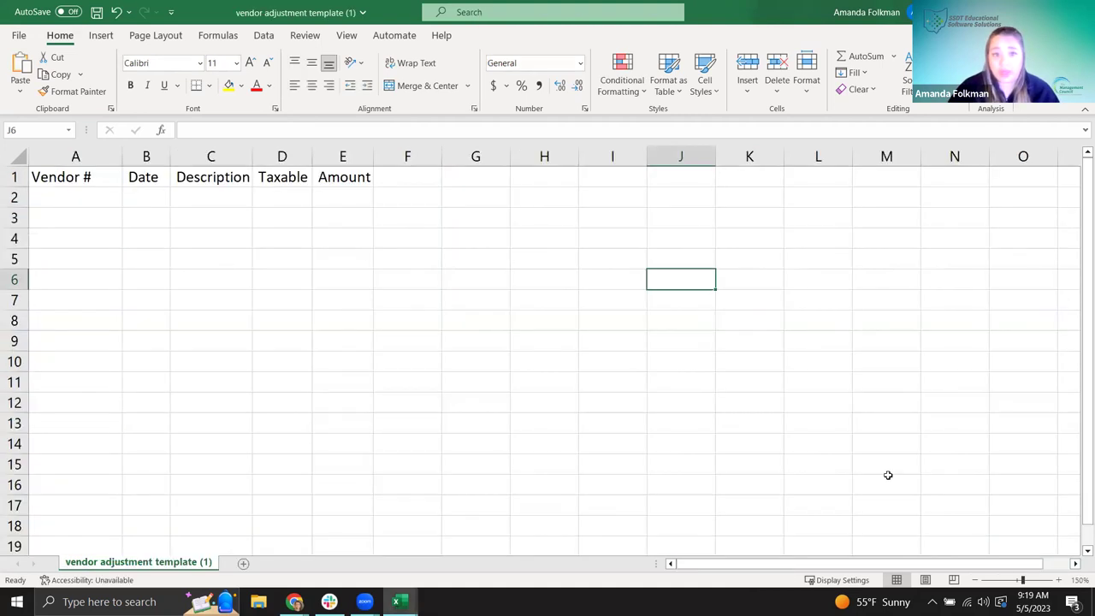
- Return to the Financial Detail Report options in USAS and look over the list of available canned reports
key(alt+Tab)
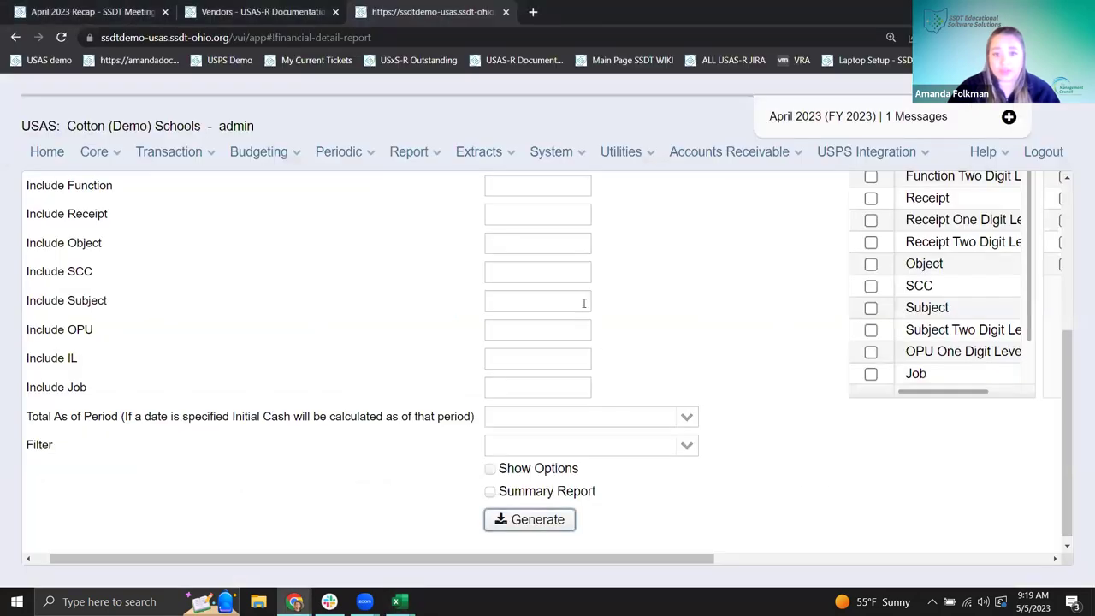
scroll(721, 311, up, 4)
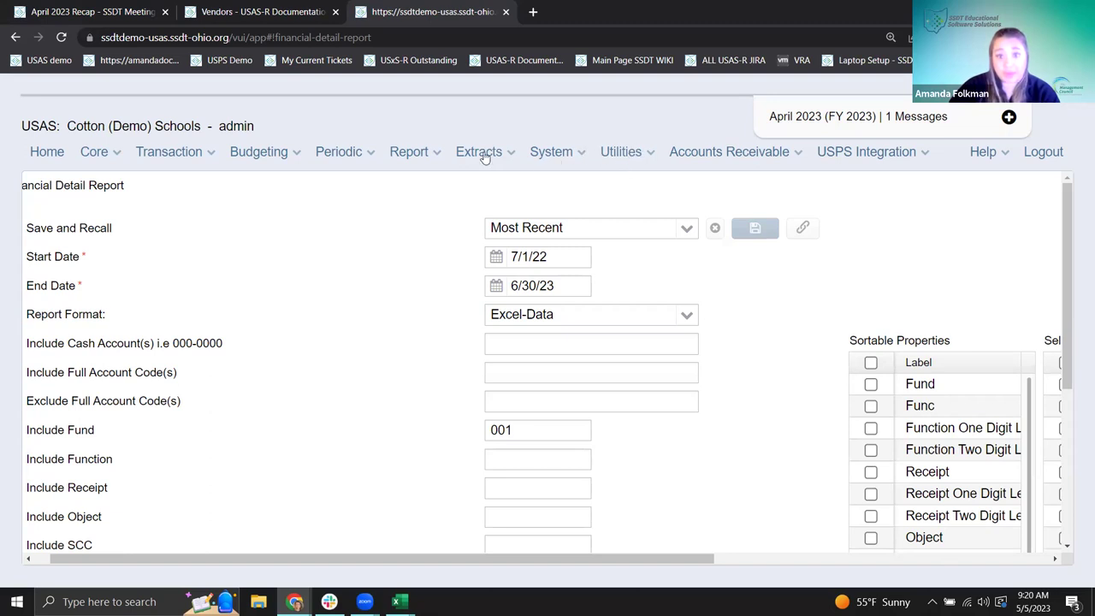
click(407, 154)
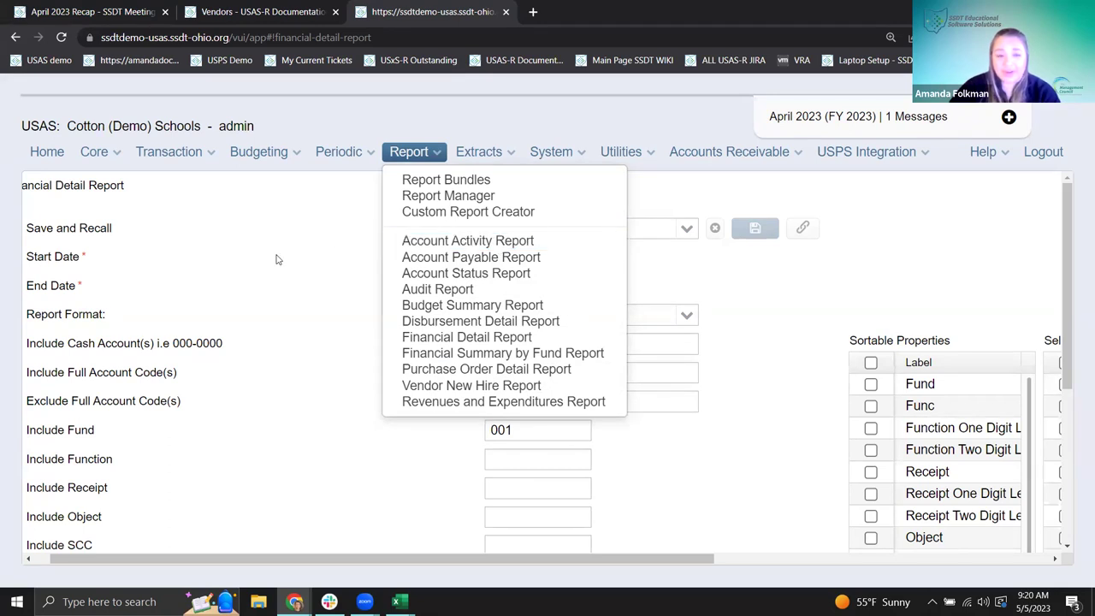
click(248, 274)
scroll(773, 276, down, 3)
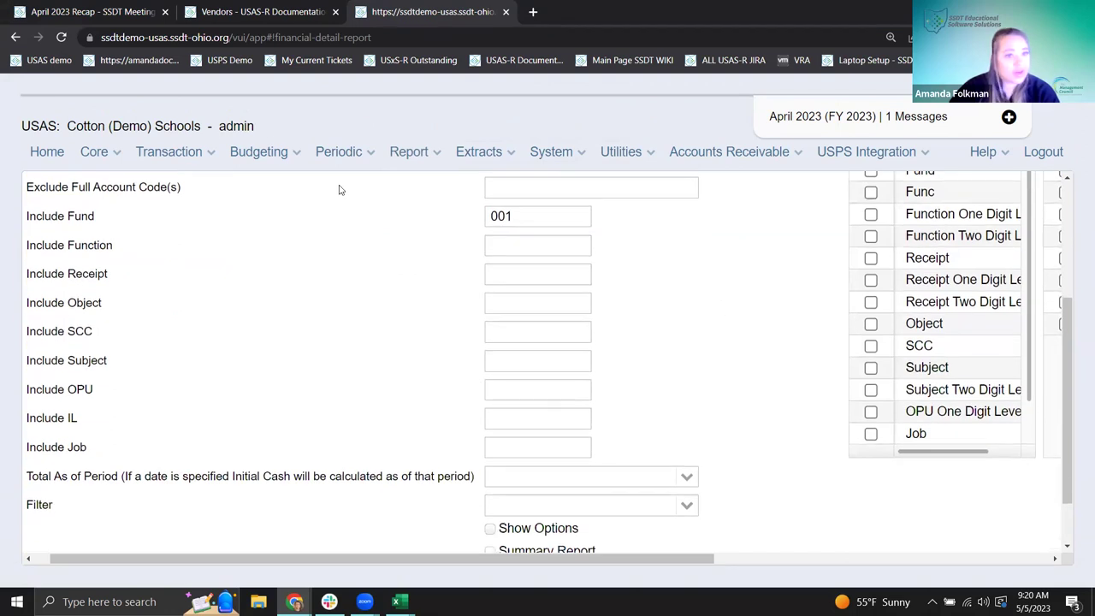
- Review the April 2023 Recap entry on the Financial Detail Report's added fields, highlighting its mention of Indirect Cost reports, and continue to Patches
click(72, 12)
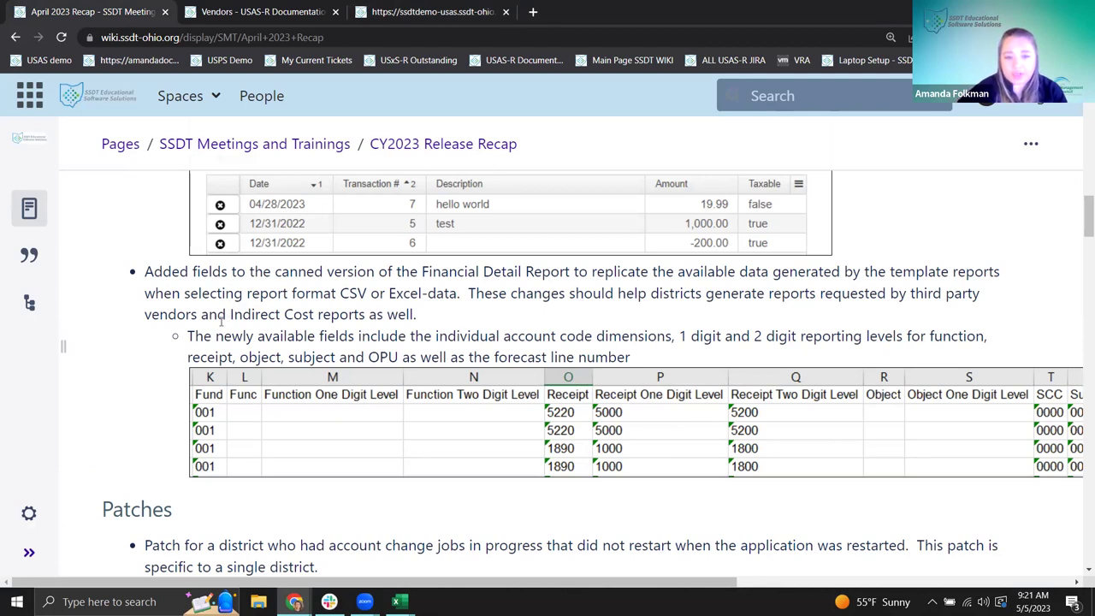
drag(233, 315, 336, 313)
click(374, 311)
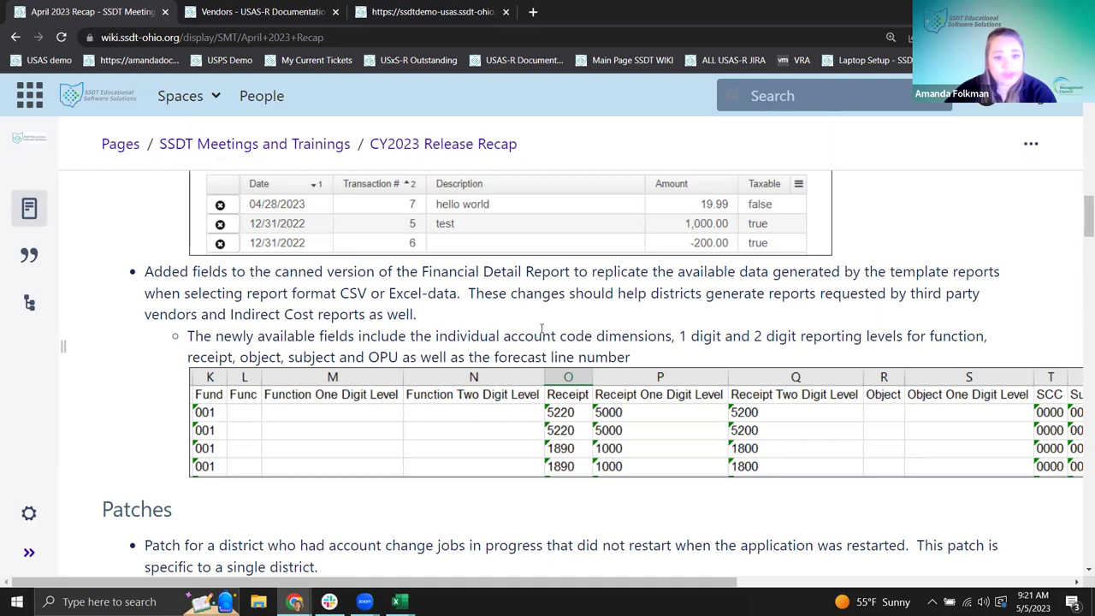
scroll(533, 324, down, 2)
scroll(533, 324, up, 2)
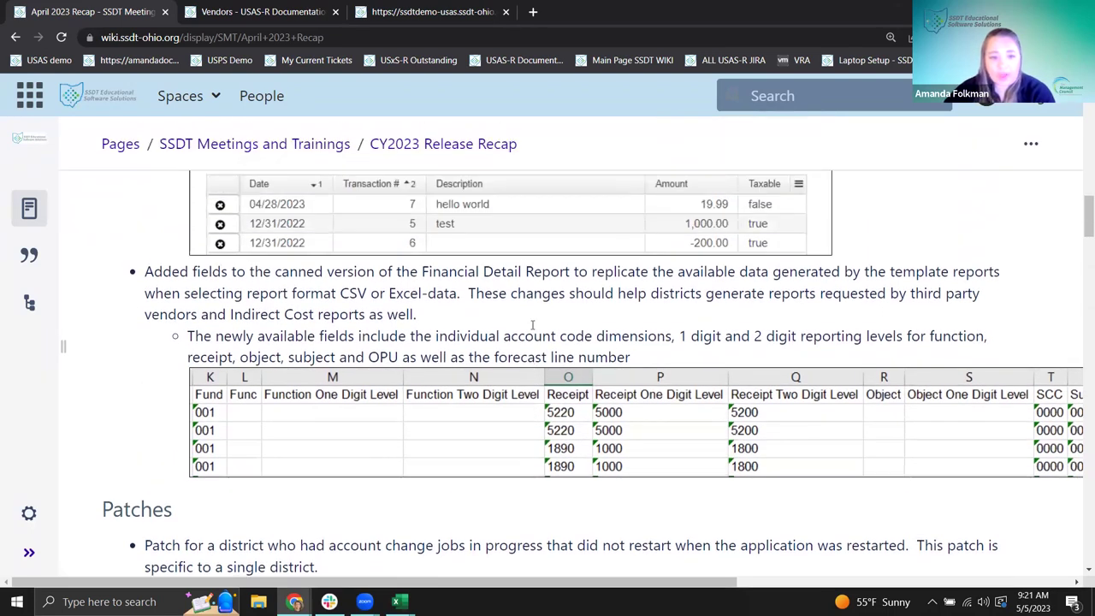
scroll(532, 325, down, 3)
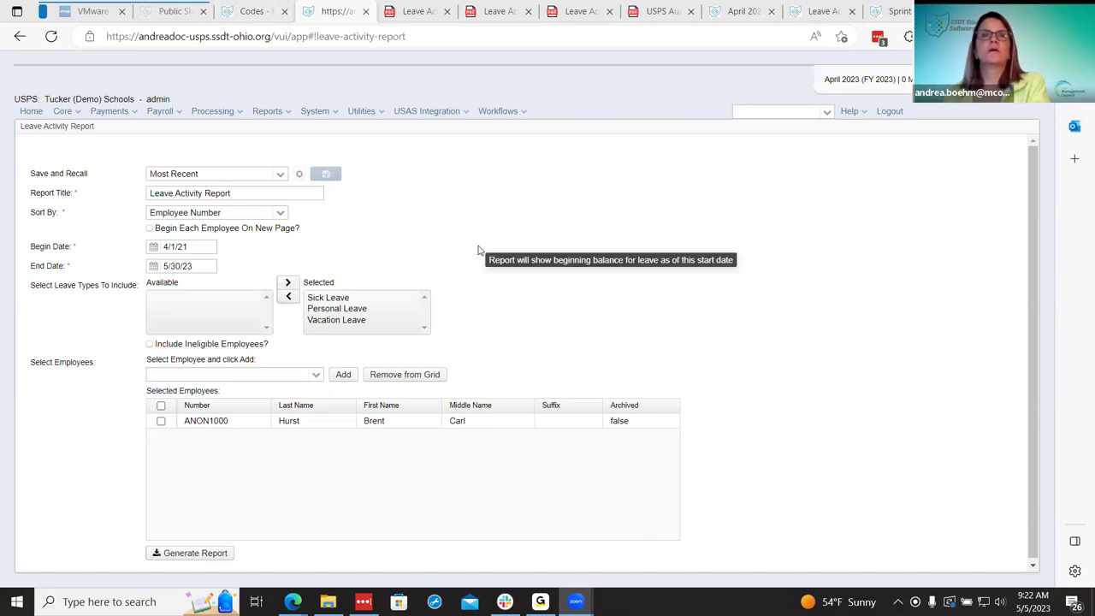
- Open the April 2023 Recap beside the USPS demo and examine the USPS-R Releases table and its Bug Fixes list
click(248, 12)
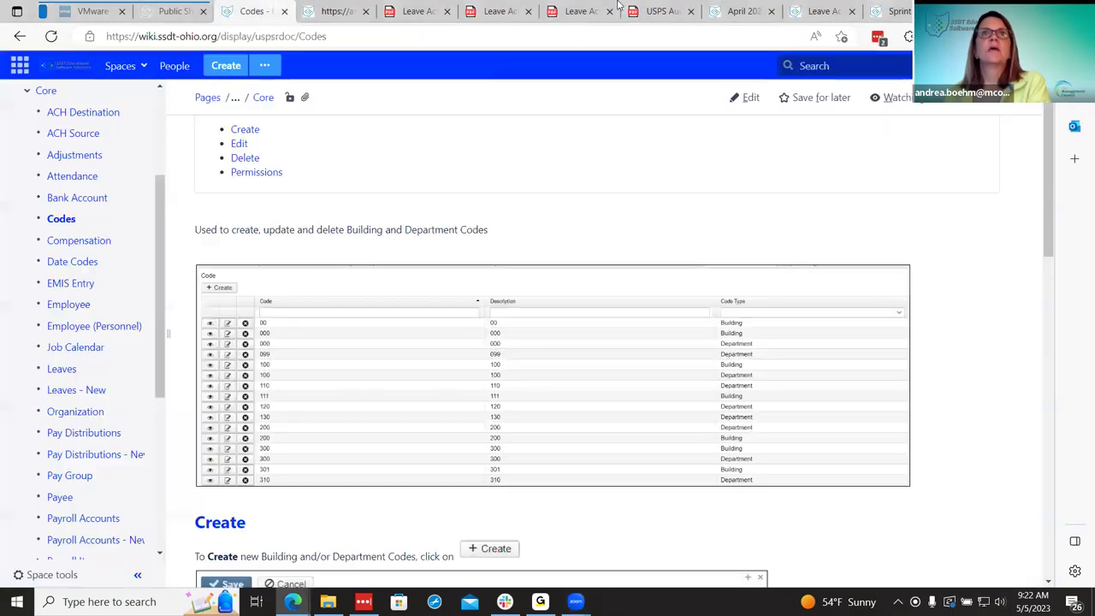
click(741, 11)
scroll(565, 278, up, 15)
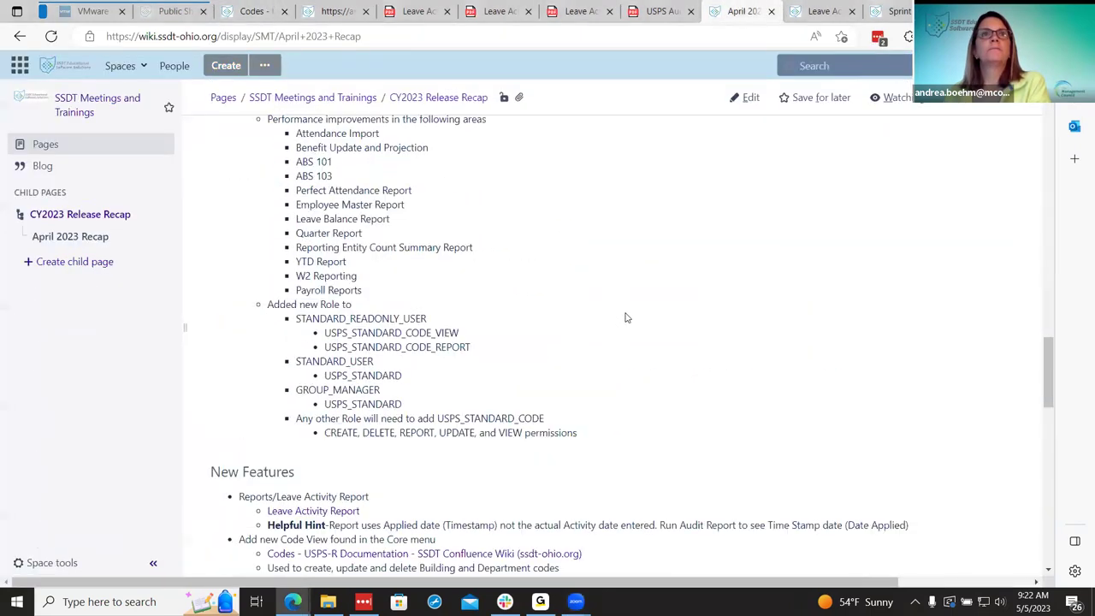
scroll(650, 328, up, 4)
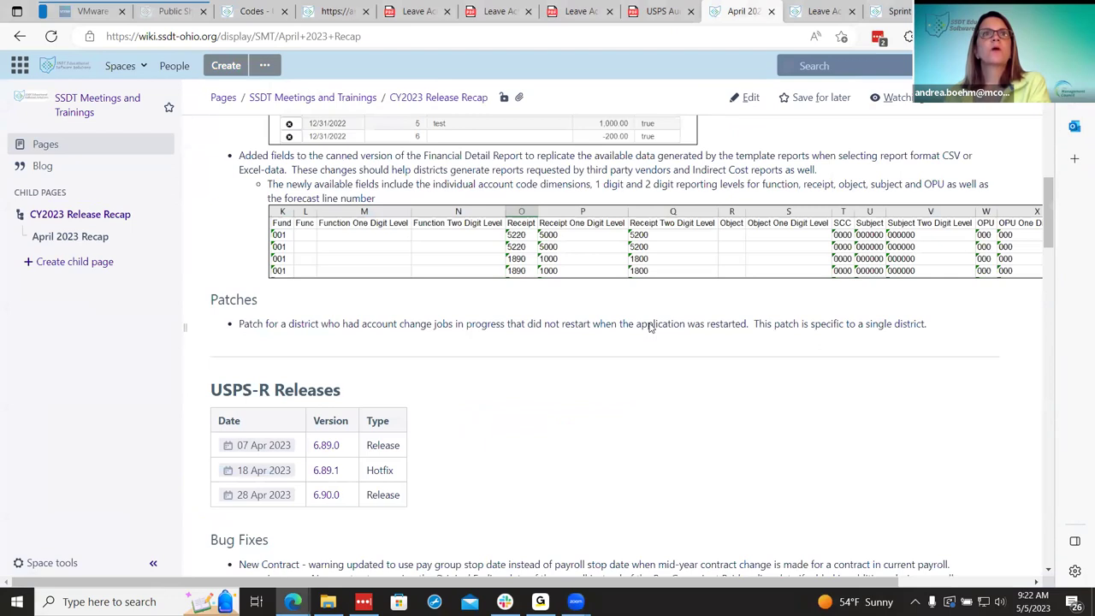
scroll(650, 327, down, 2)
scroll(650, 328, down, 1)
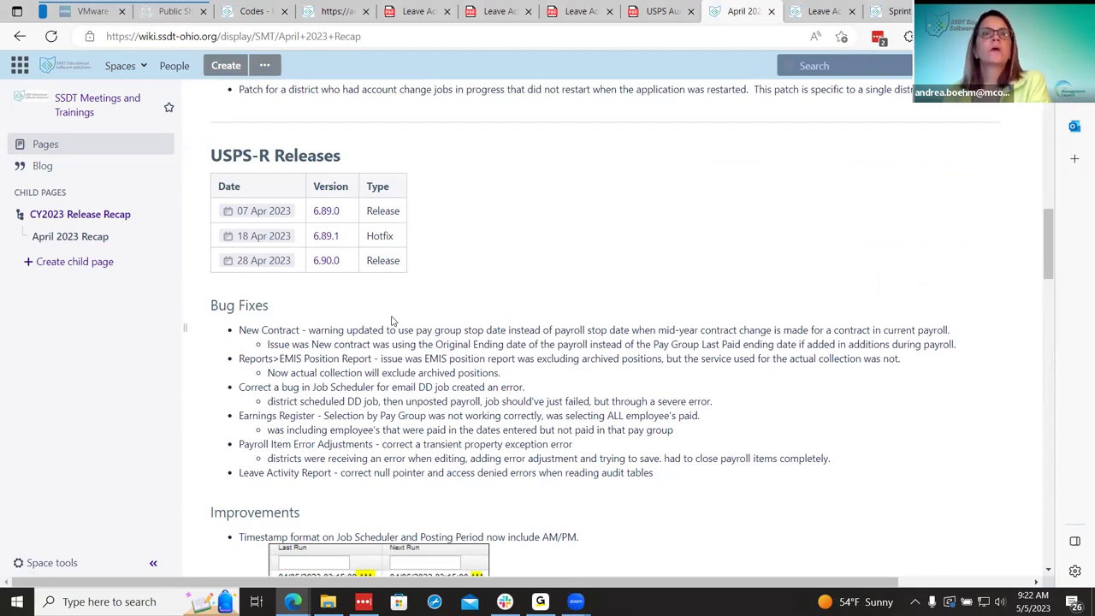
scroll(463, 398, down, 1)
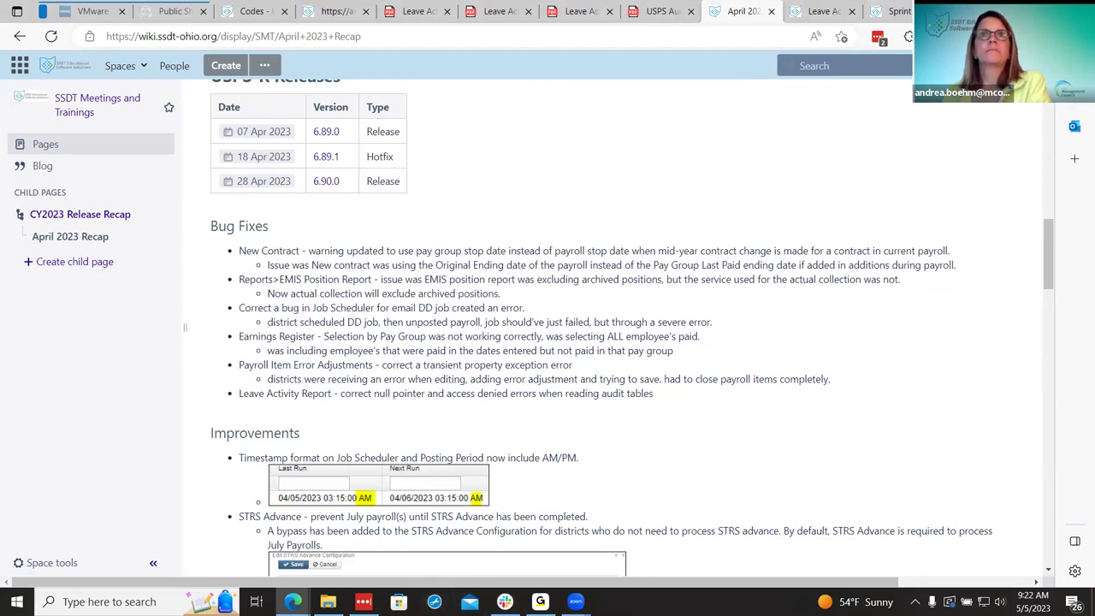
scroll(702, 250, up, 1)
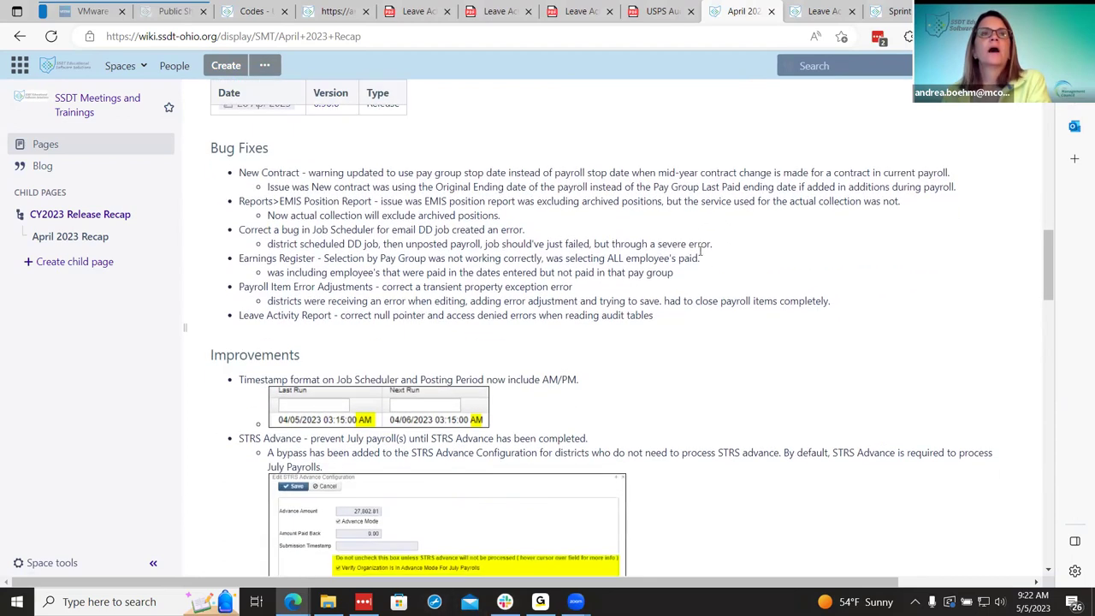
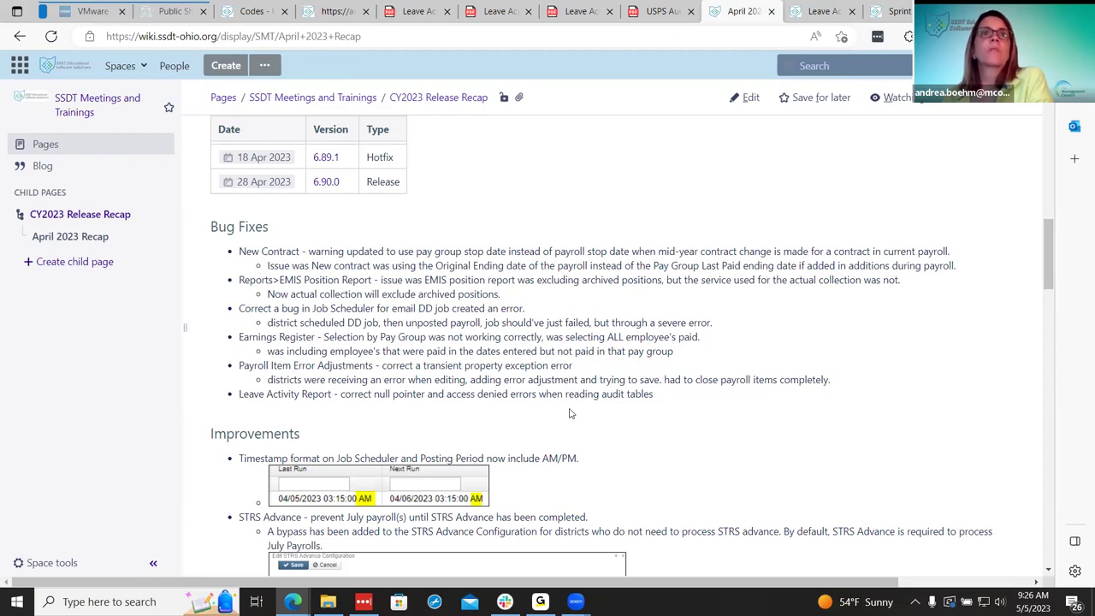
- Read the timestamp format improvement in the recap and inspect the opened and closed timestamps in the USPS Posting Period grid
scroll(572, 414, down, 1)
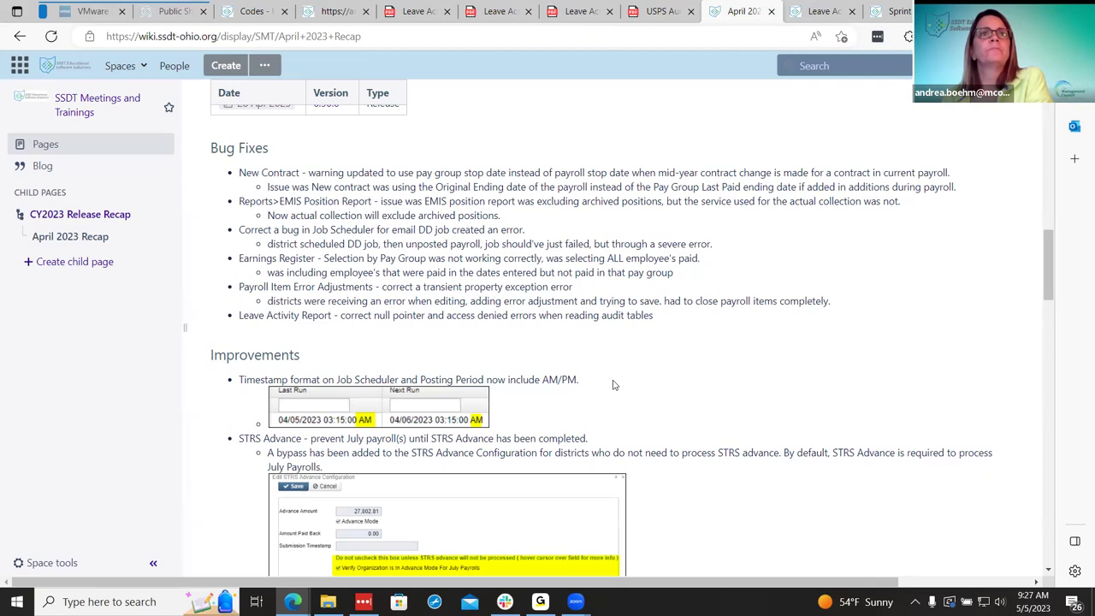
scroll(613, 385, down, 1)
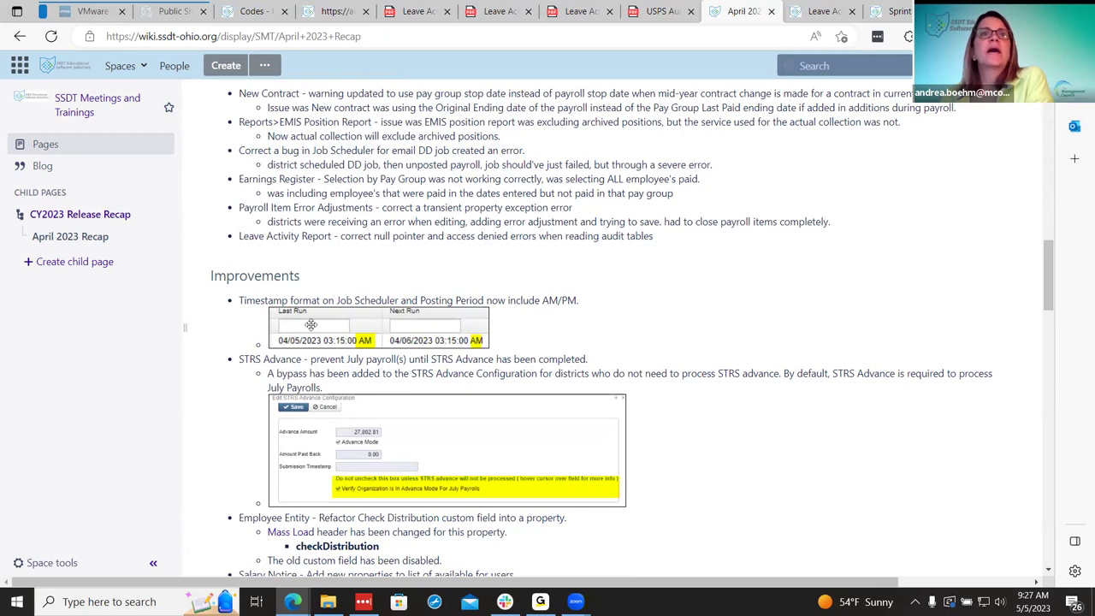
click(331, 10)
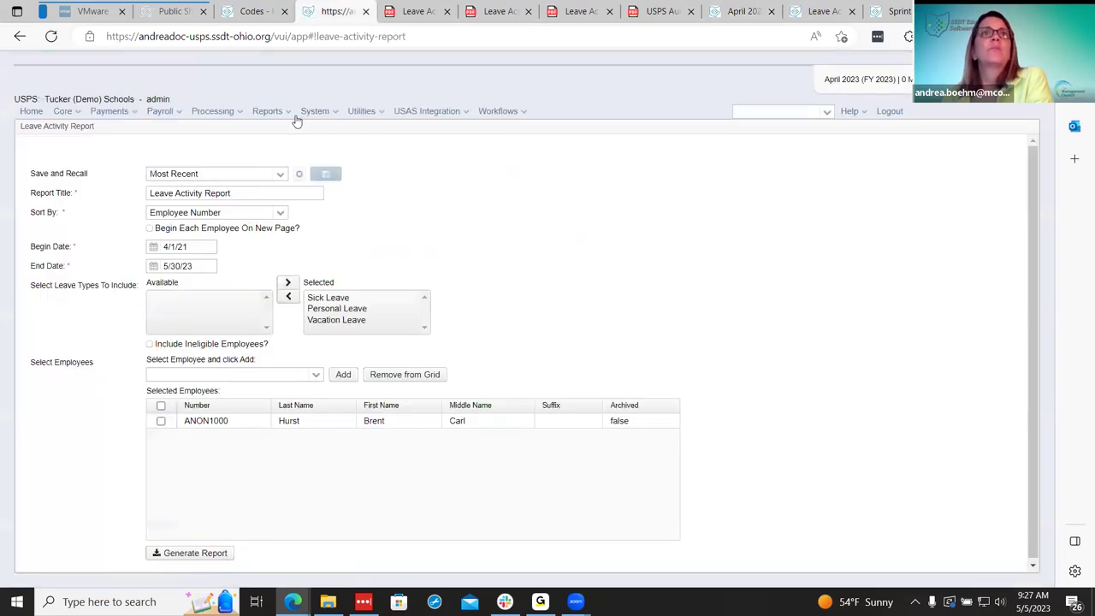
click(62, 112)
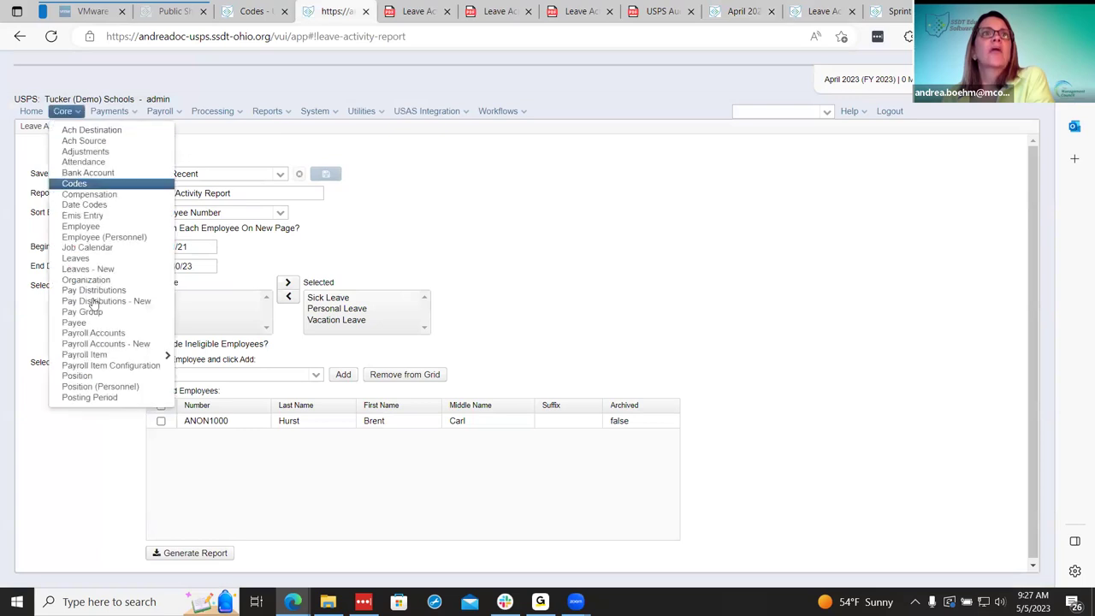
click(111, 398)
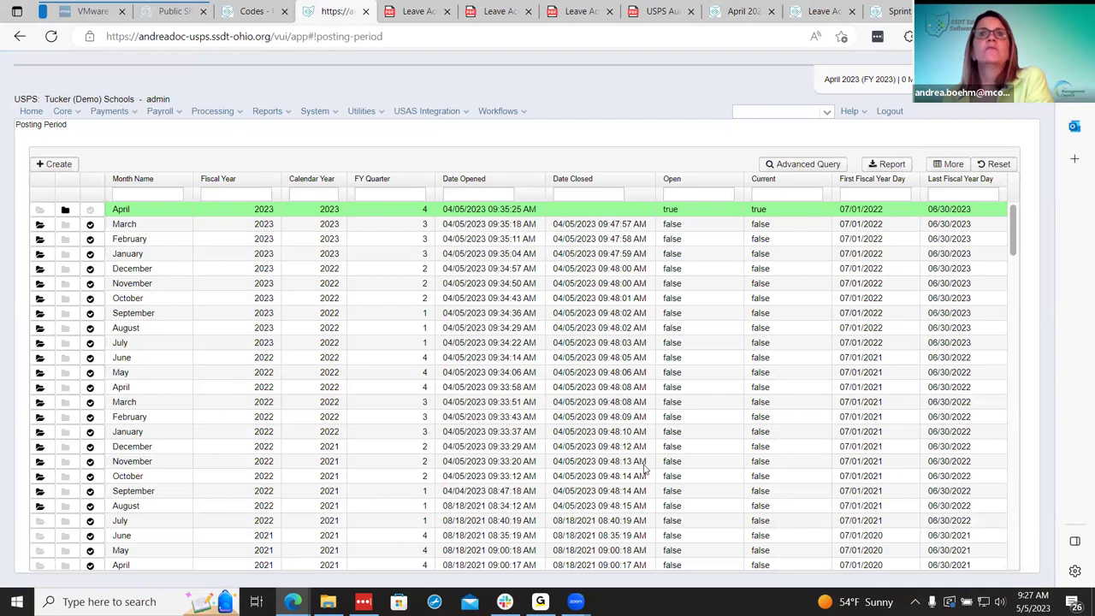
scroll(646, 469, down, 10)
scroll(633, 436, up, 10)
- Open the USPS Job Scheduler and inspect the timestamps in its Last Run and Next Run columns
click(315, 112)
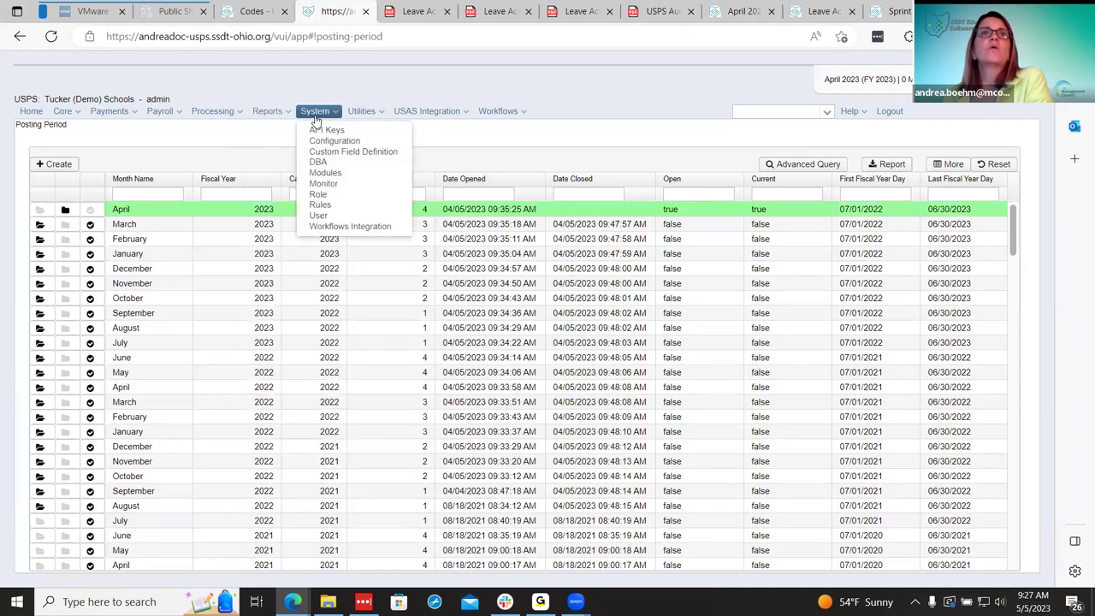
click(362, 112)
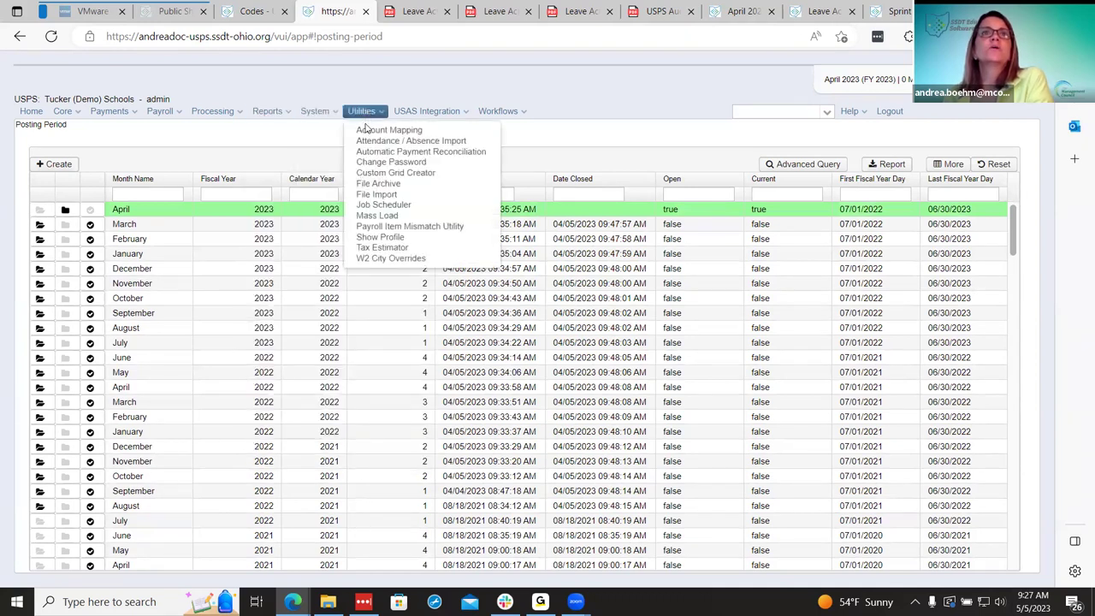
click(391, 206)
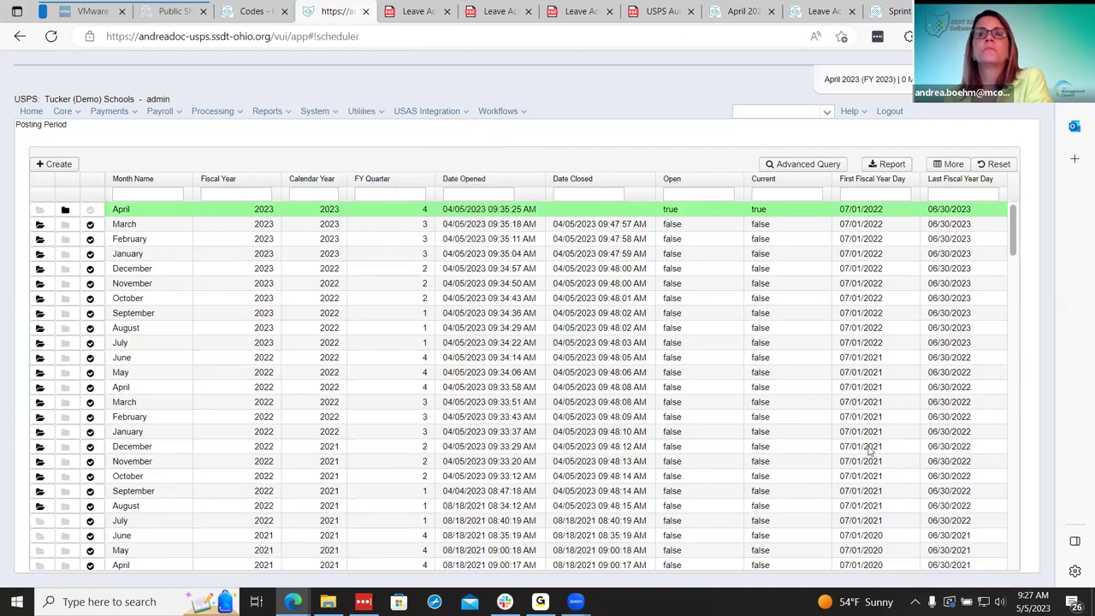
drag(686, 566, 1002, 567)
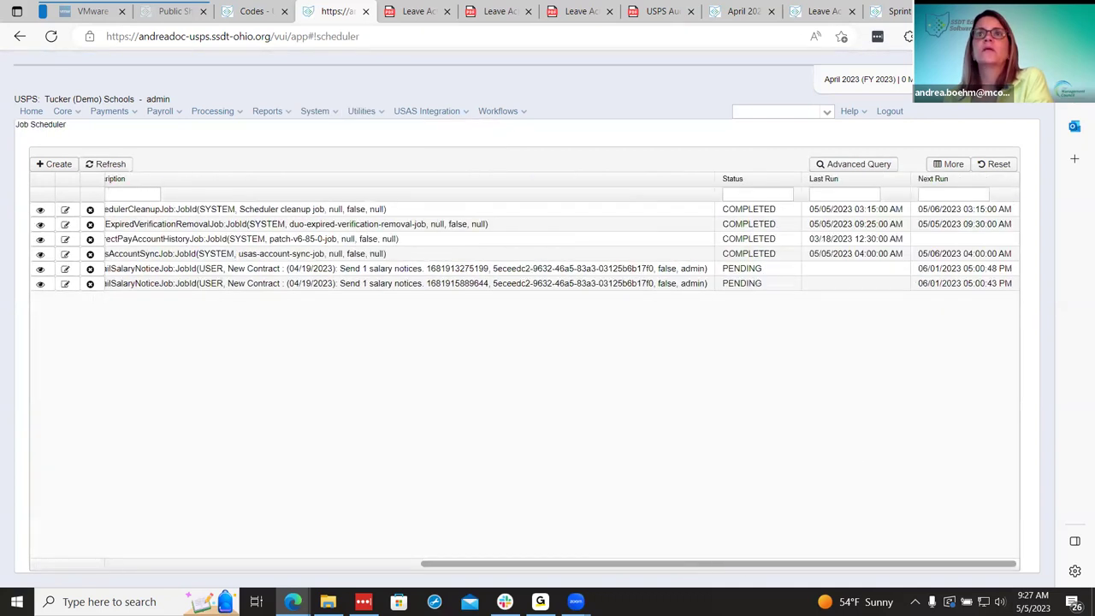
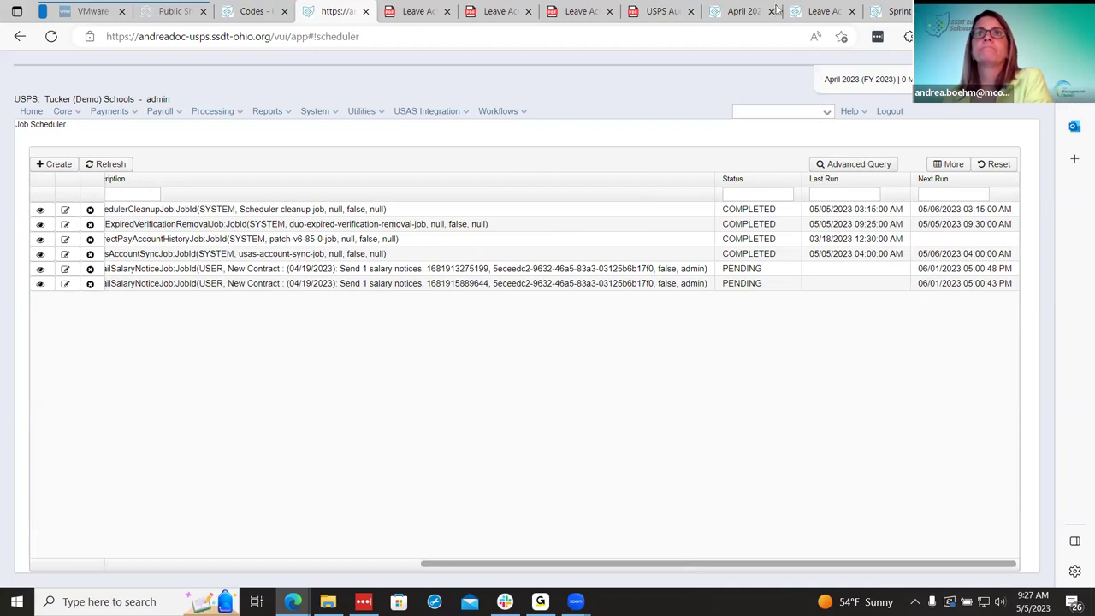
- Read the STRS Advance improvement in the recap and open the STRS Advance Configuration for editing in USPS
click(769, 10)
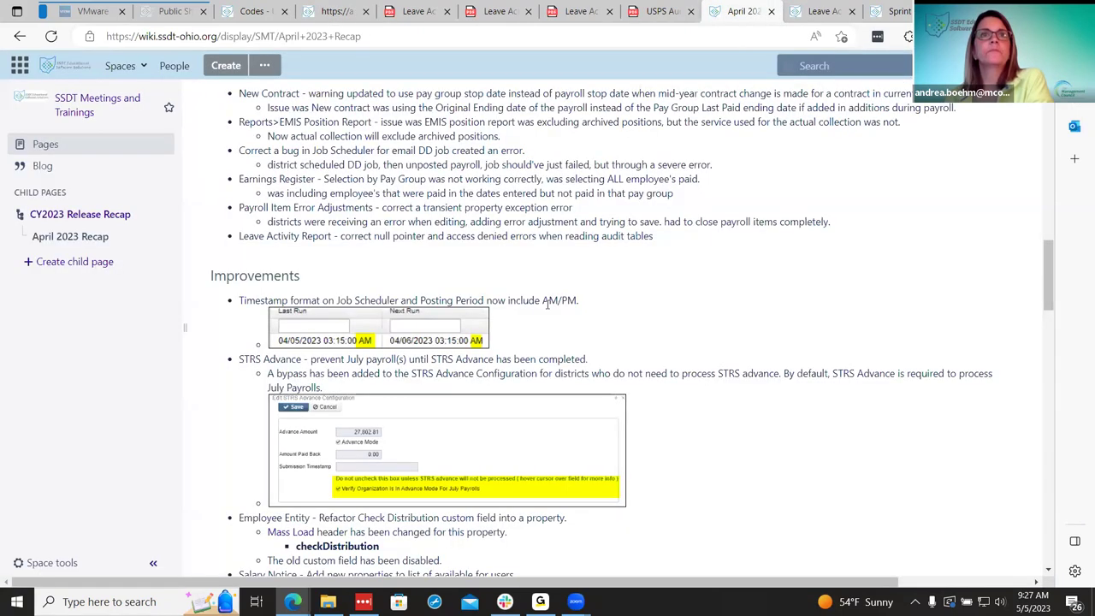
scroll(538, 315, down, 3)
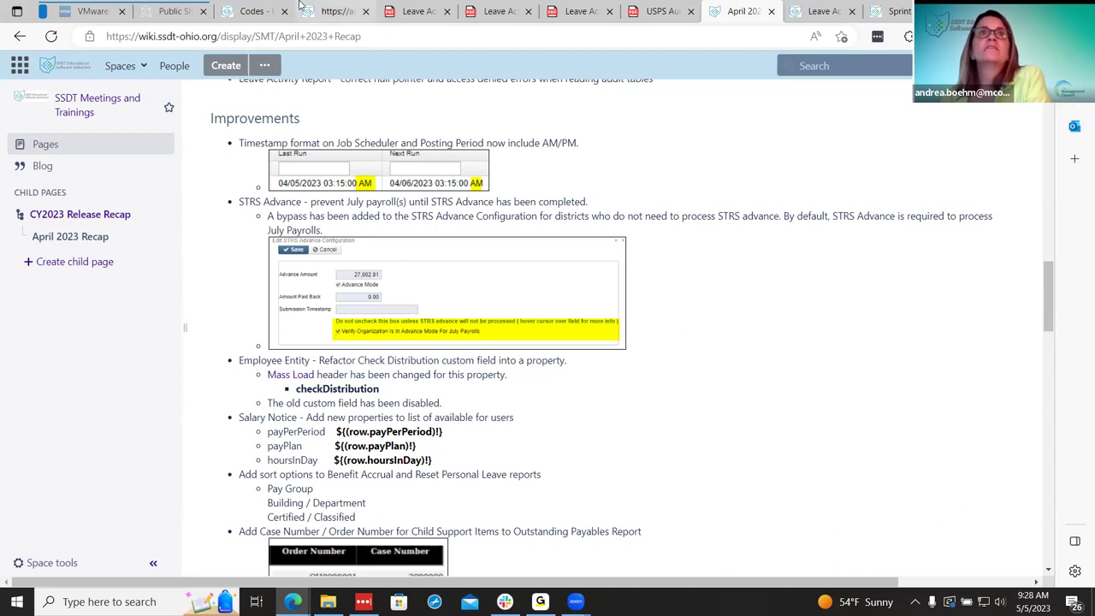
click(340, 10)
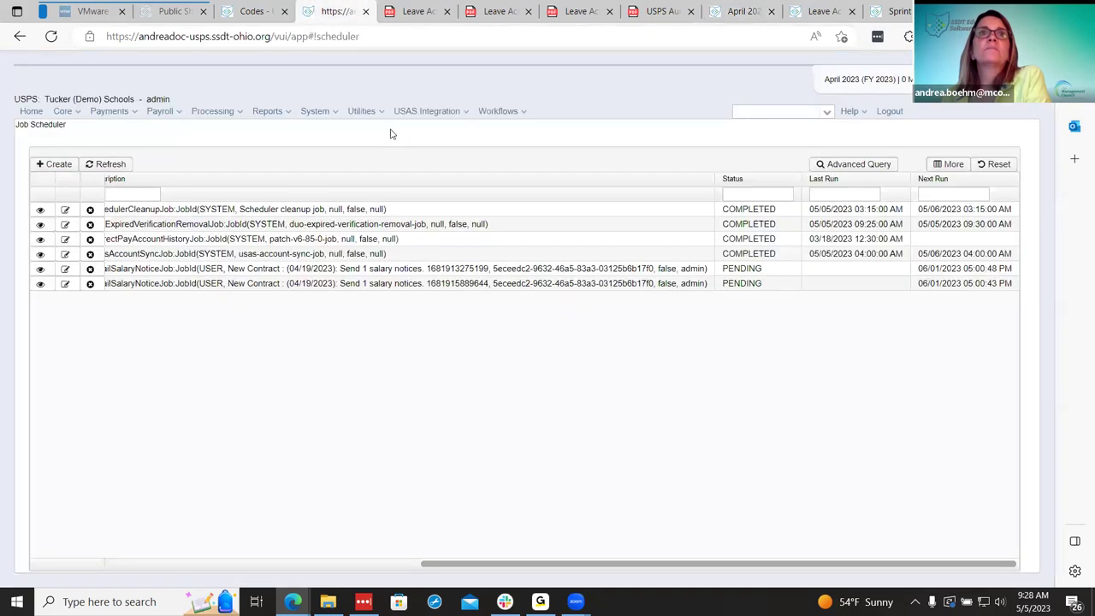
click(326, 115)
click(340, 144)
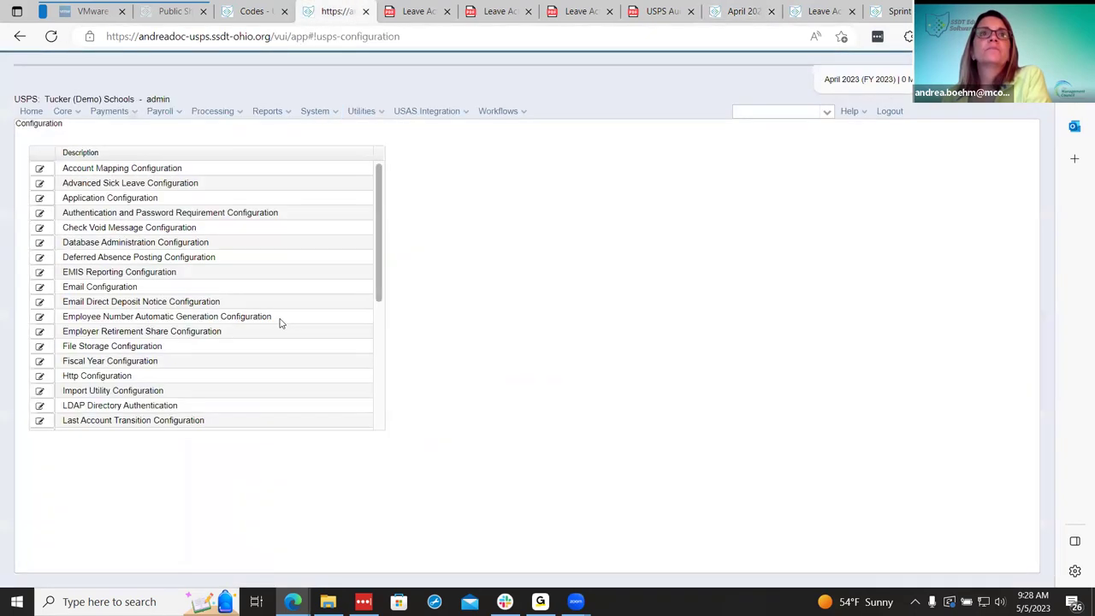
scroll(182, 359, down, 3)
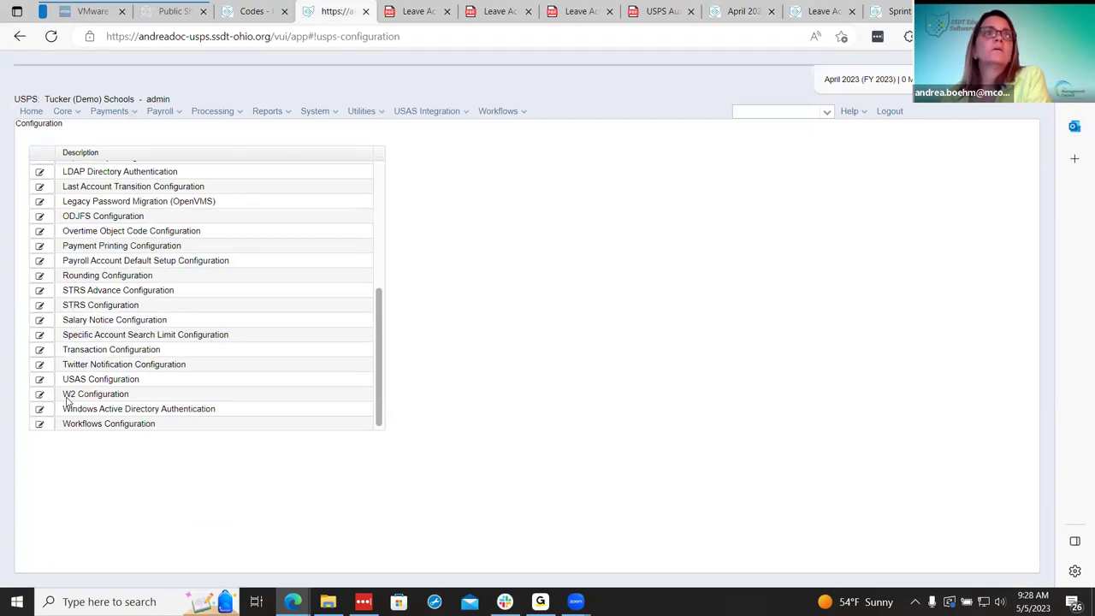
scroll(72, 398, up, 2)
scroll(67, 366, up, 3)
scroll(67, 359, down, 5)
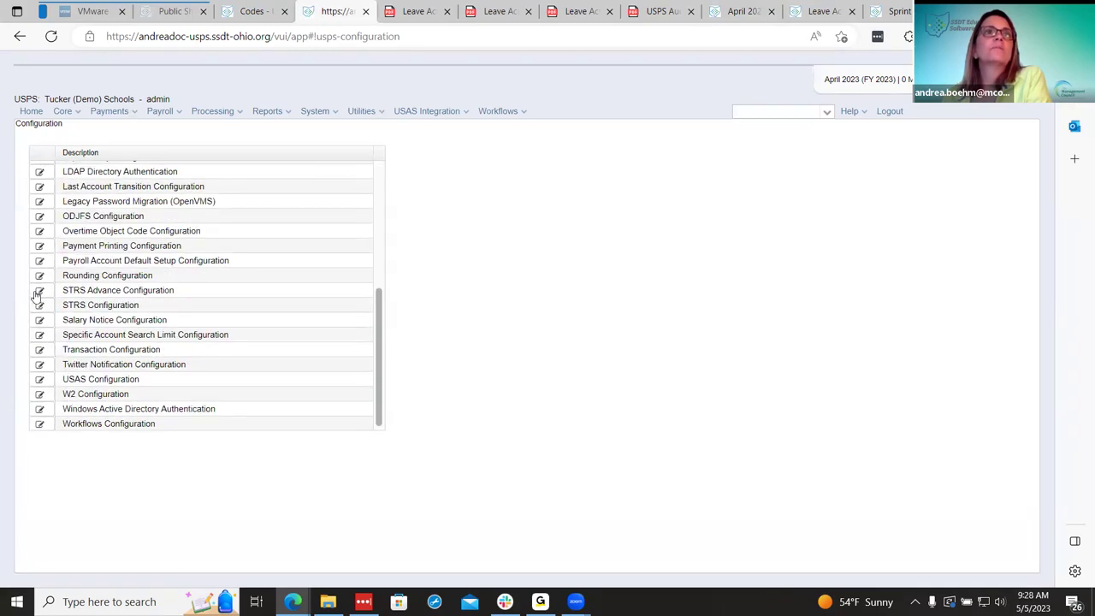
click(40, 291)
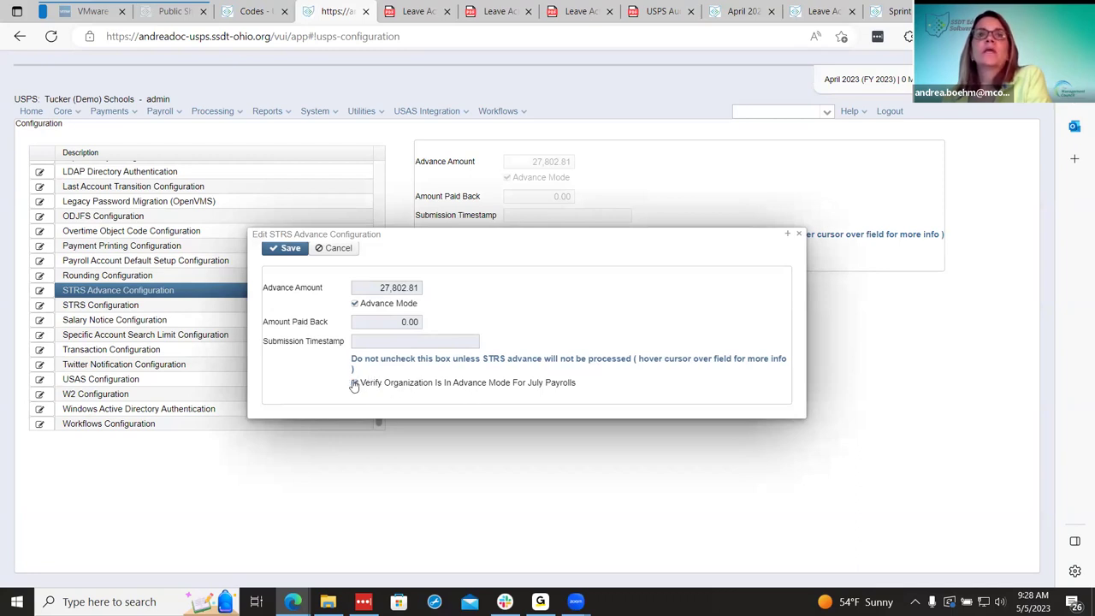
- Examine the Verify Organization Is In Advance Mode For July Payrolls option and its explanation, leaving it enabled
mouse_move(353, 385)
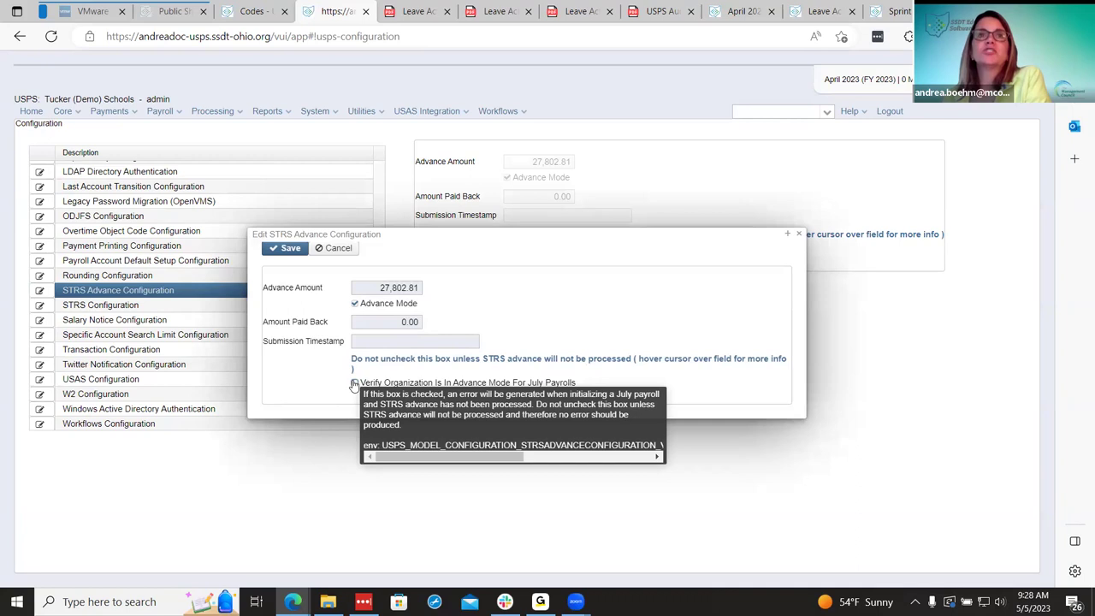
click(355, 383)
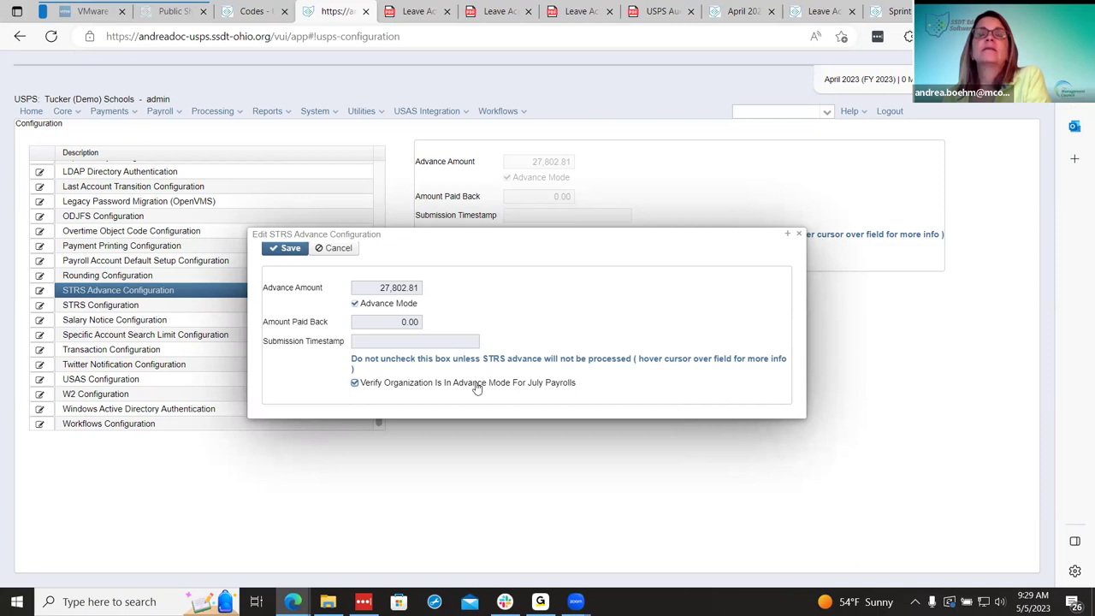
mouse_move(477, 387)
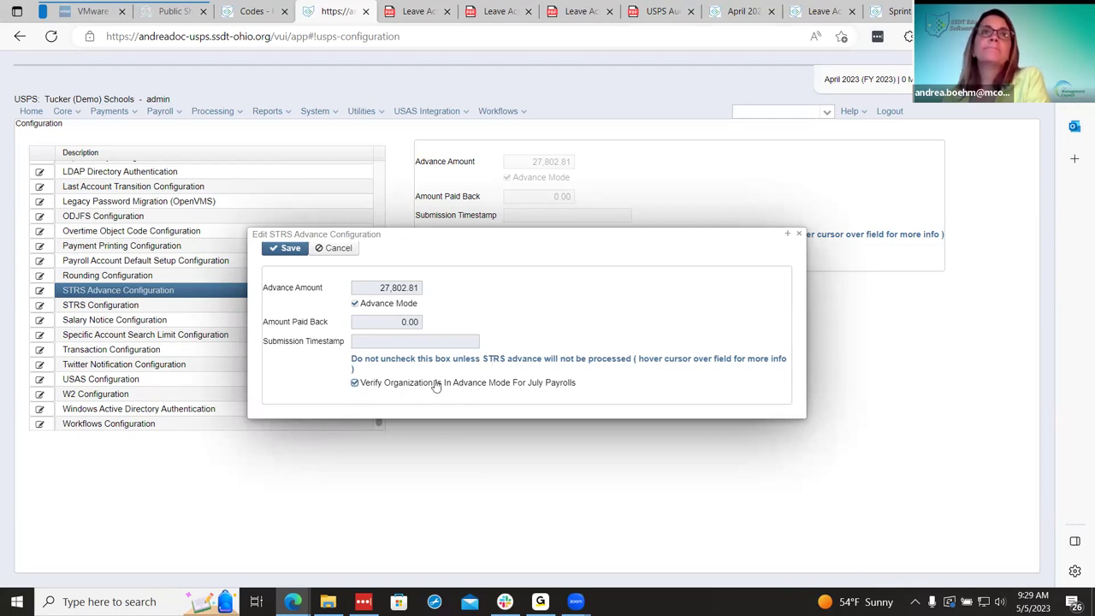
- Close the STRS Advance Configuration without saving and read the Check Distribution improvement for the Employee entity in the April 2023 recap
mouse_move(435, 383)
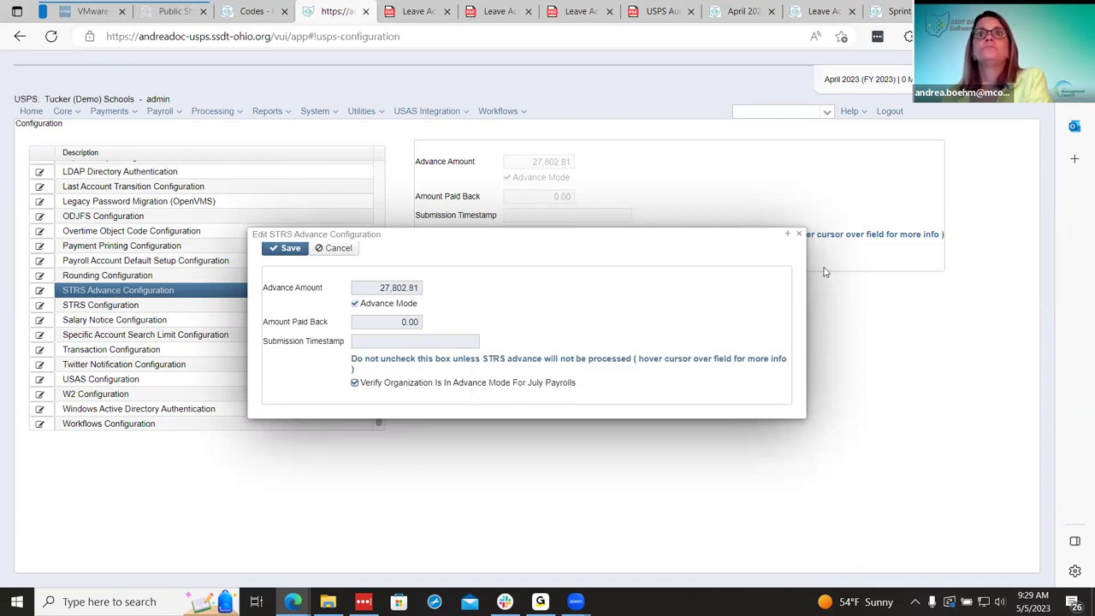
key(Escape)
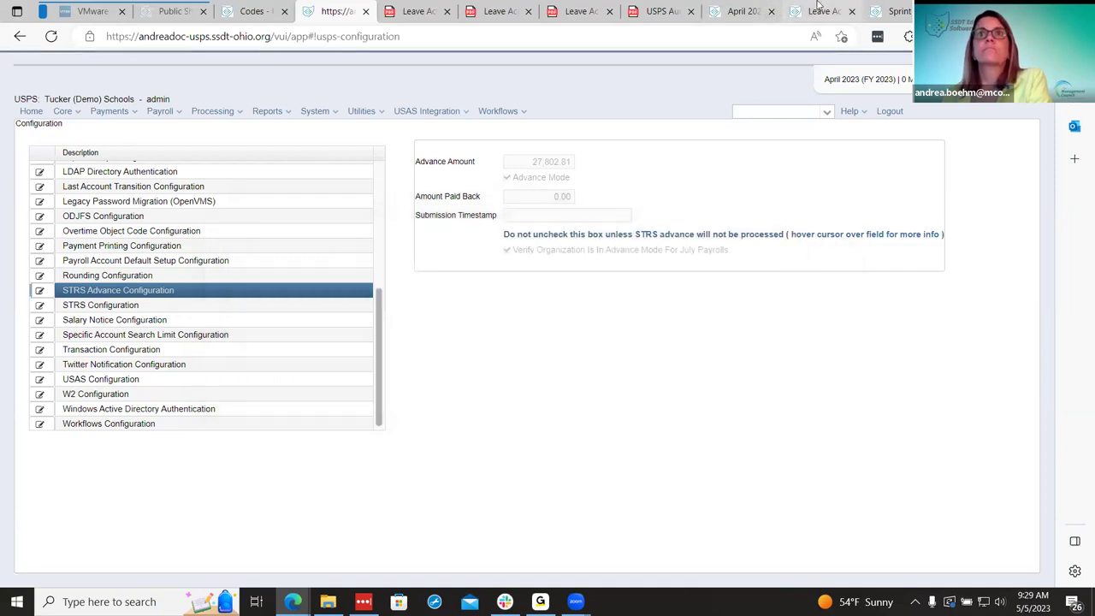
click(741, 11)
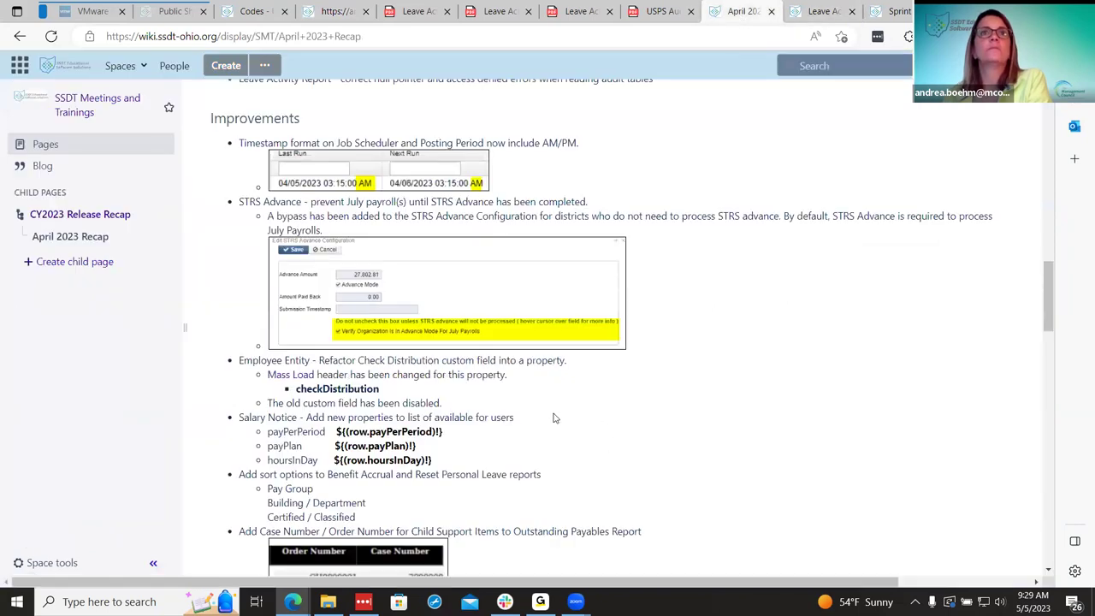
scroll(553, 420, down, 1)
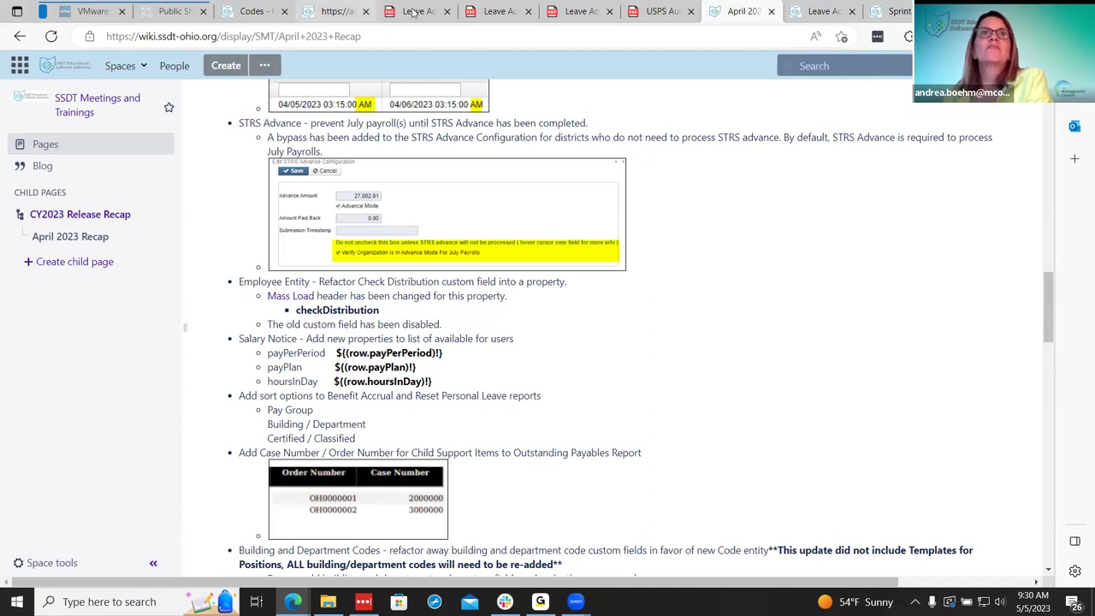
- Open the Mass Load page under Utilities in the USPS-R documentation and view its table of contents
click(794, 9)
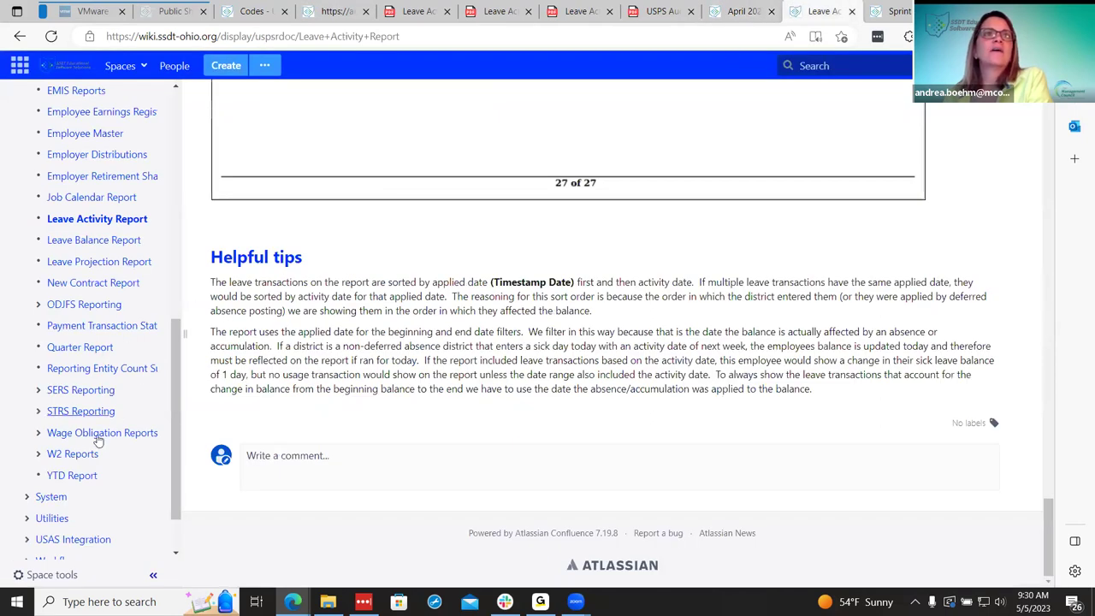
click(26, 452)
scroll(69, 428, down, 3)
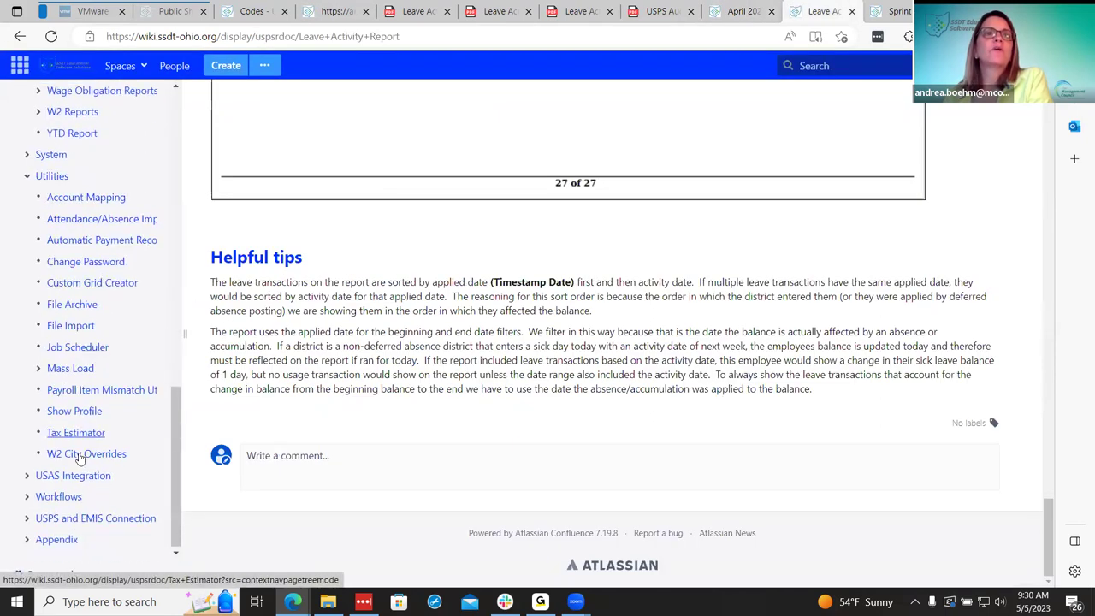
click(65, 368)
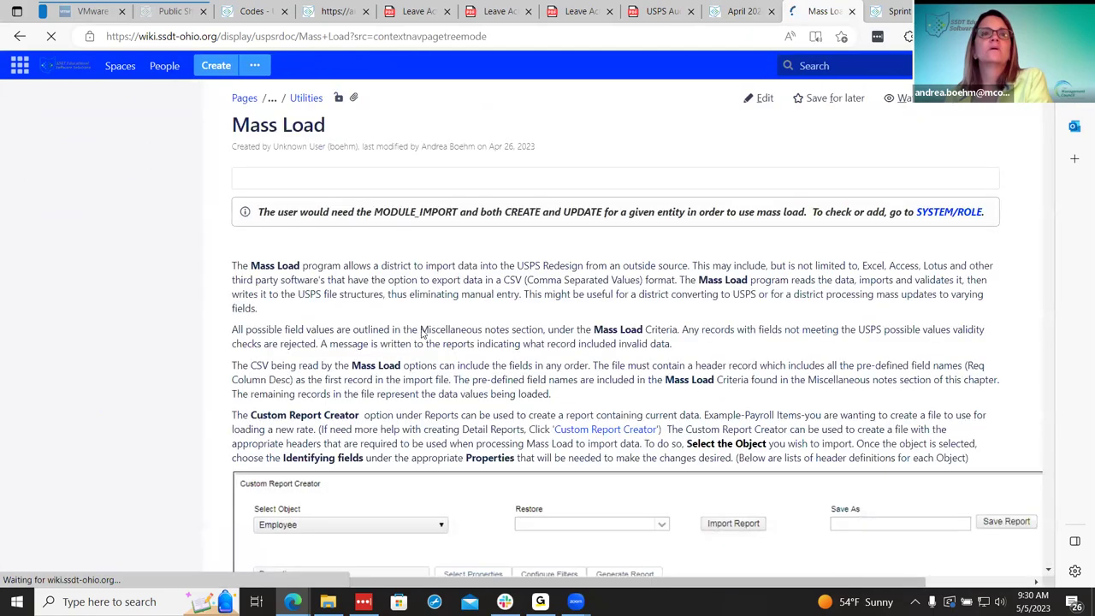
scroll(361, 278, down, 3)
scroll(361, 278, up, 5)
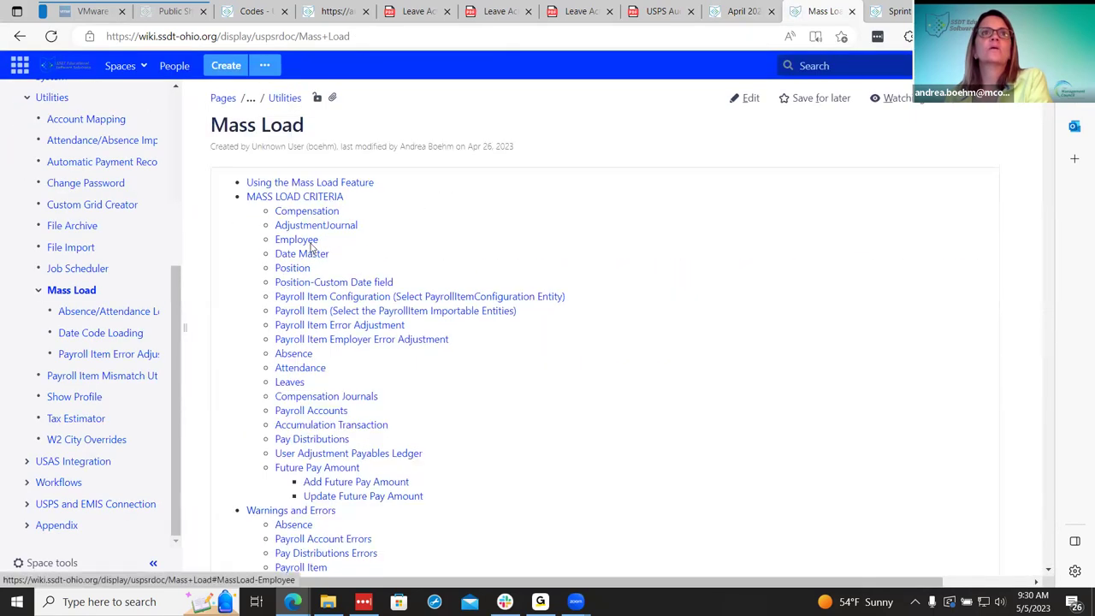
- Go to the Employee mass load criteria and find the checkDistribution header among the optional Standard Payroll fields
click(306, 245)
scroll(920, 386, down, 10)
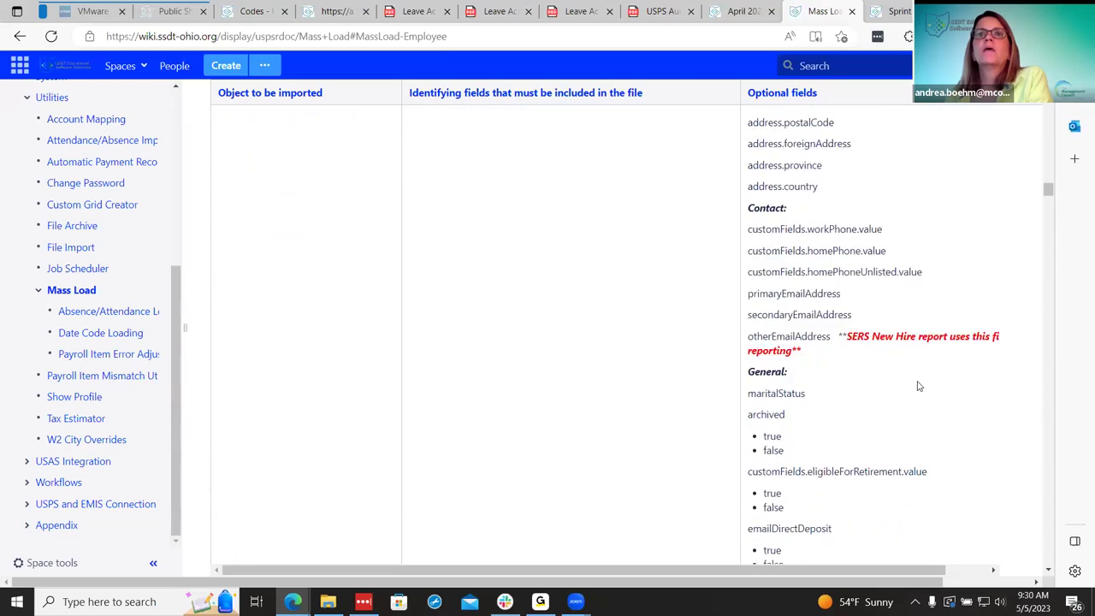
scroll(918, 386, down, 15)
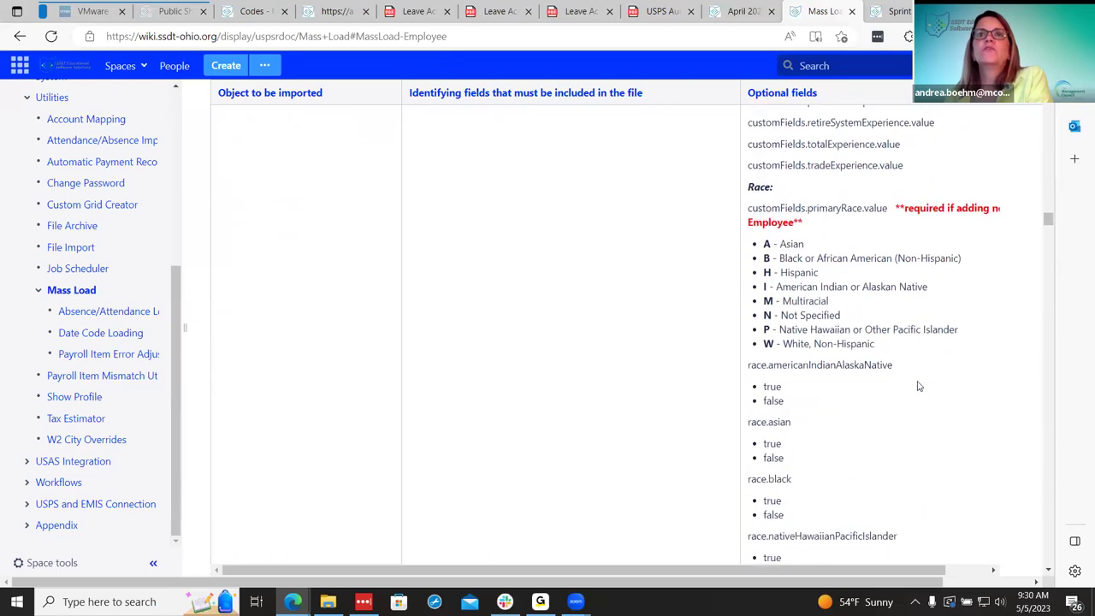
scroll(918, 386, down, 3)
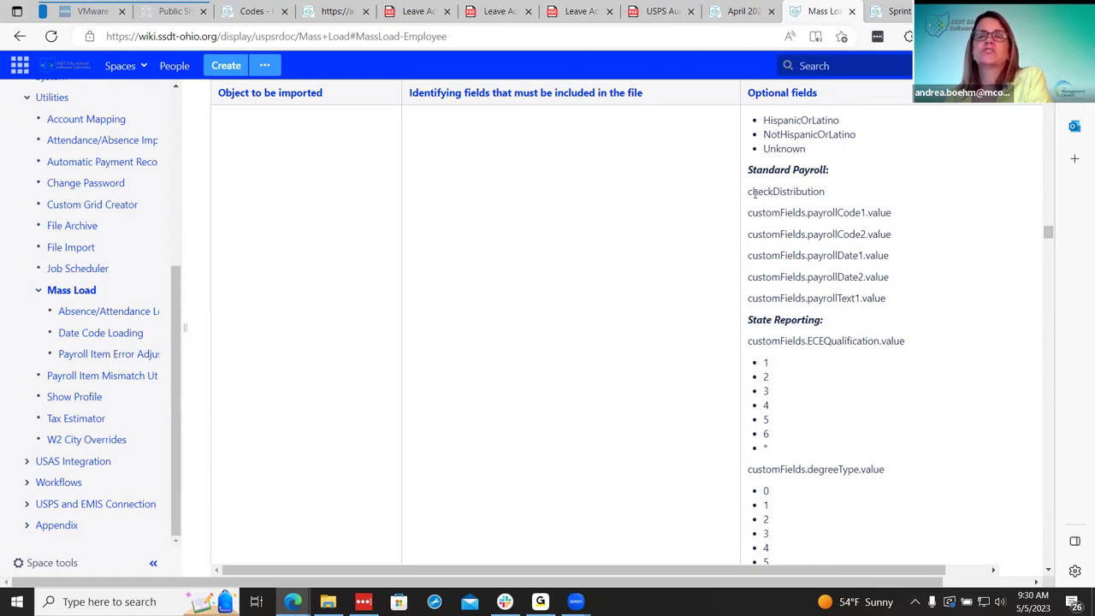
scroll(838, 304, up, 2)
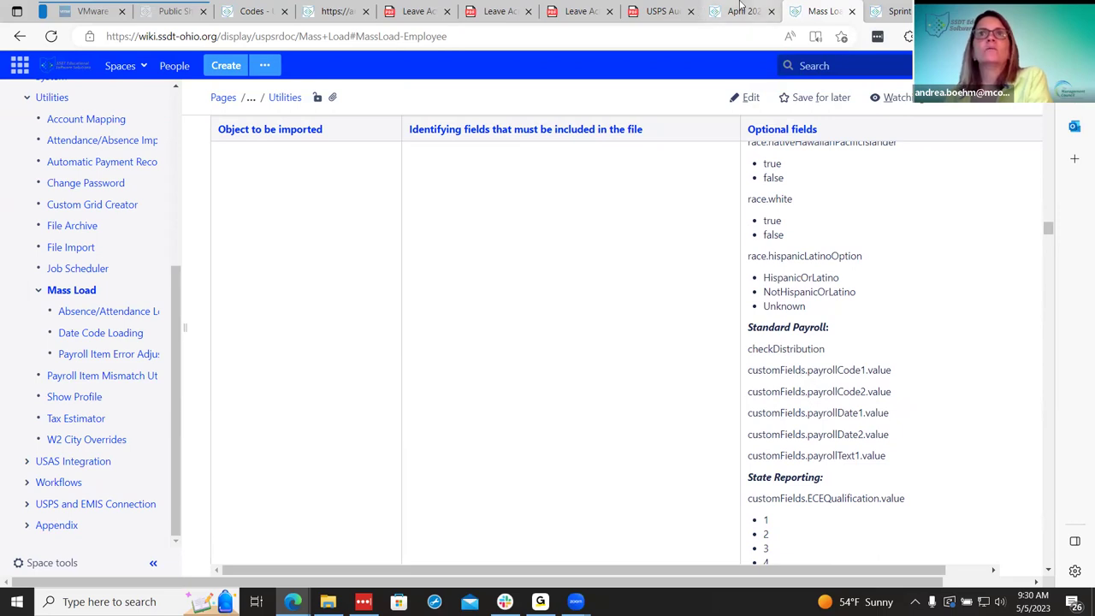
- Read the Salary Notice improvement in the recap and open the New Contracts page under Processing in the USPS-R documentation
key(ctrl+shift+Tab)
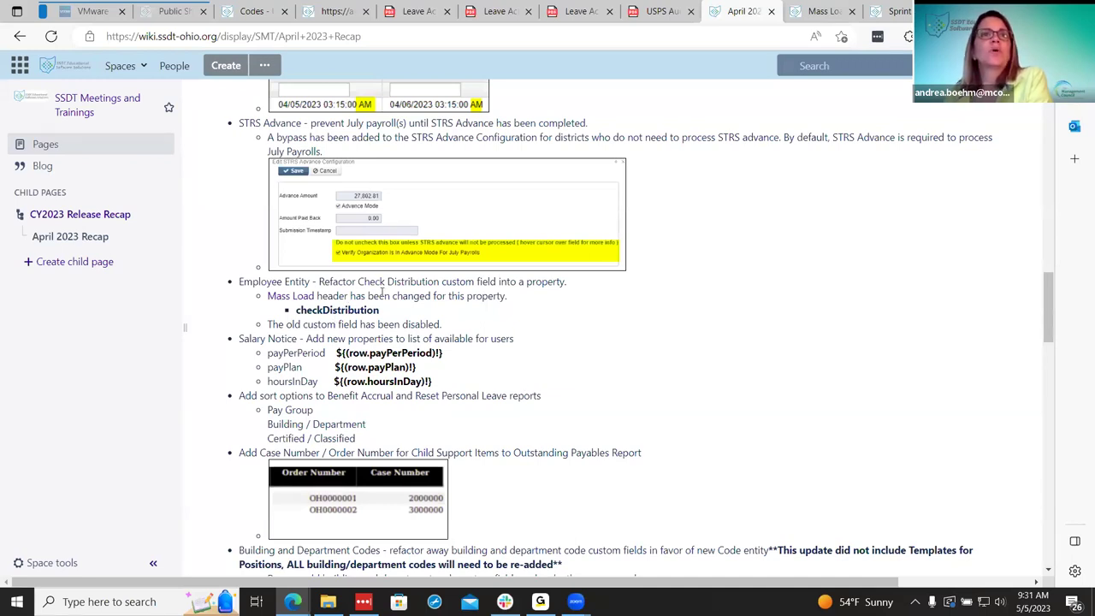
scroll(440, 408, down, 2)
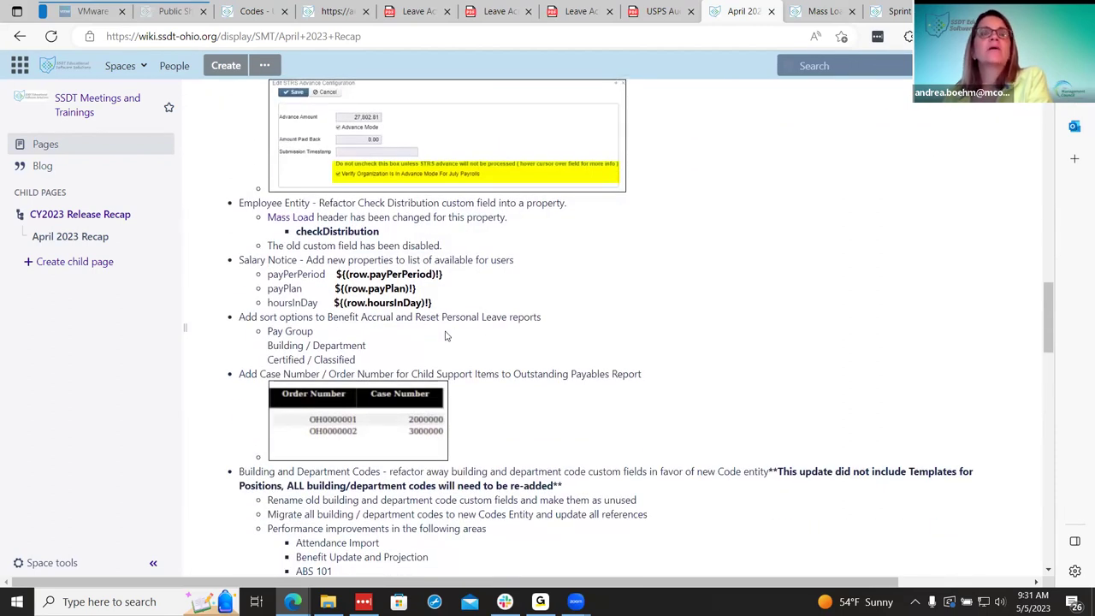
click(824, 11)
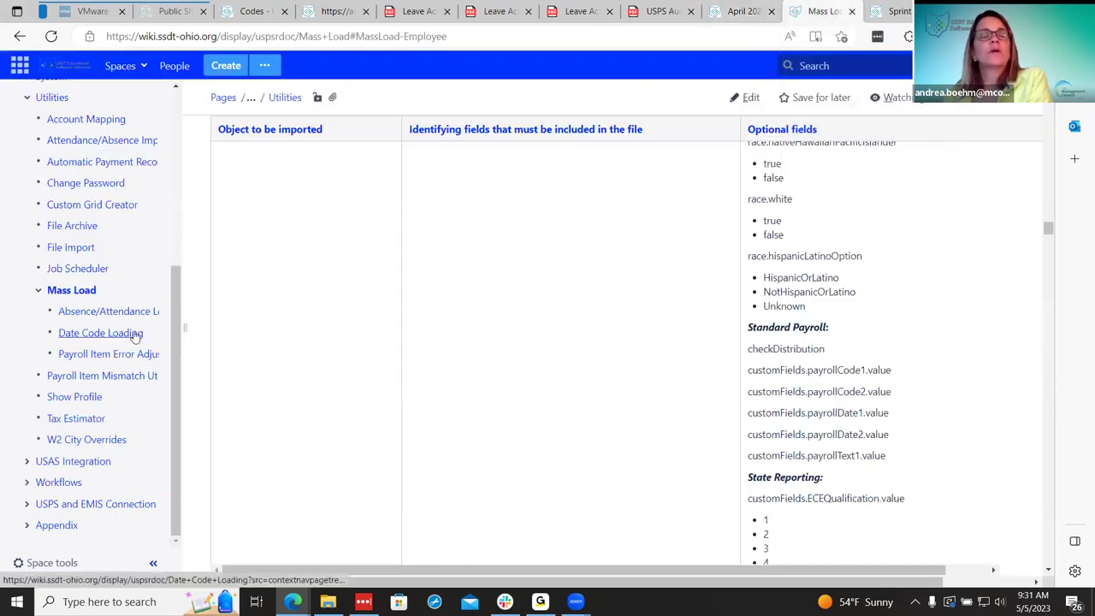
click(743, 11)
click(806, 10)
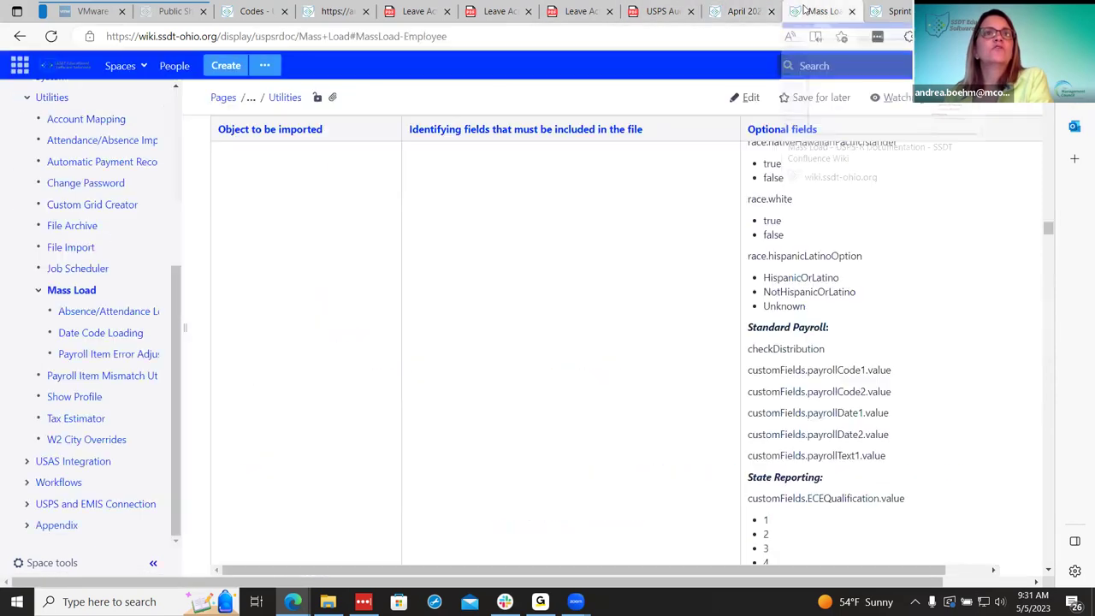
scroll(45, 447, up, 2)
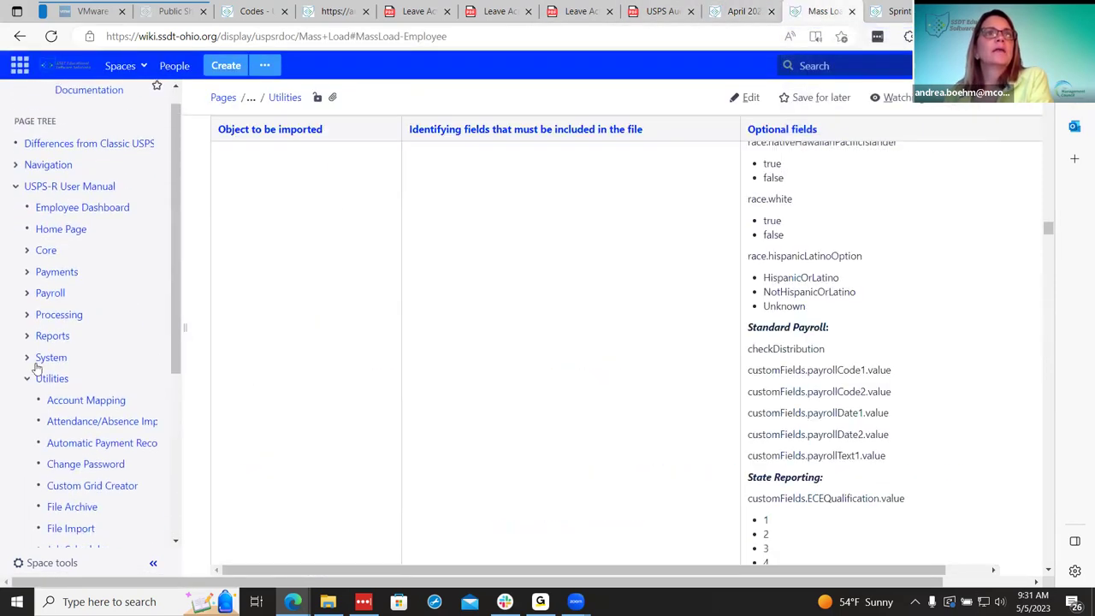
click(28, 315)
click(68, 357)
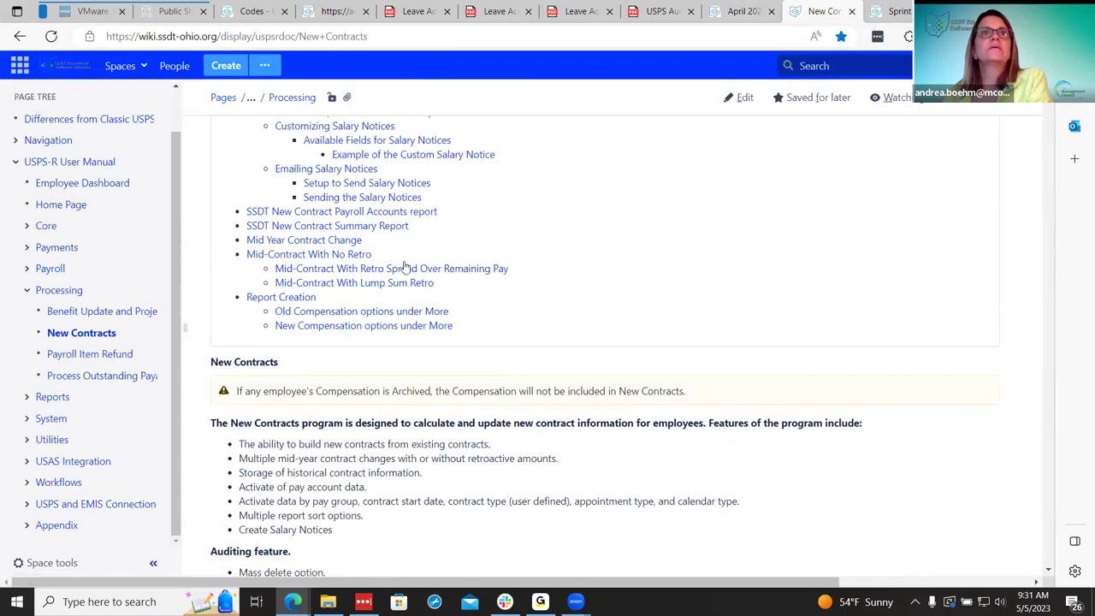
- Go to the Salary Notices section and examine the Available Fields table, including hoursInDay, payPlan and payPerPeriod
scroll(392, 313, up, 1)
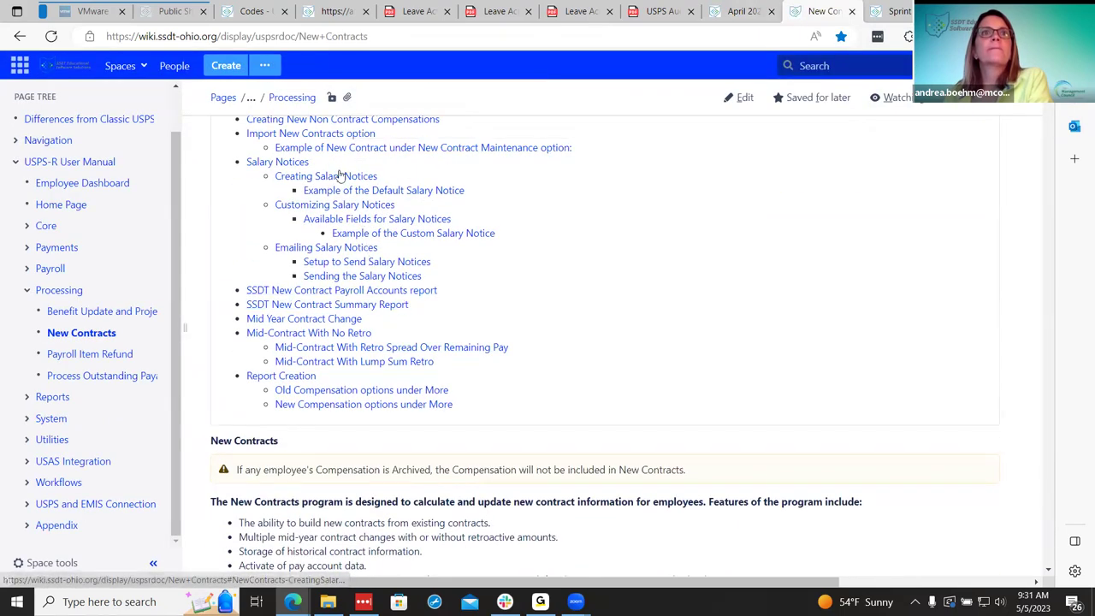
click(302, 165)
scroll(709, 391, down, 5)
scroll(710, 397, down, 15)
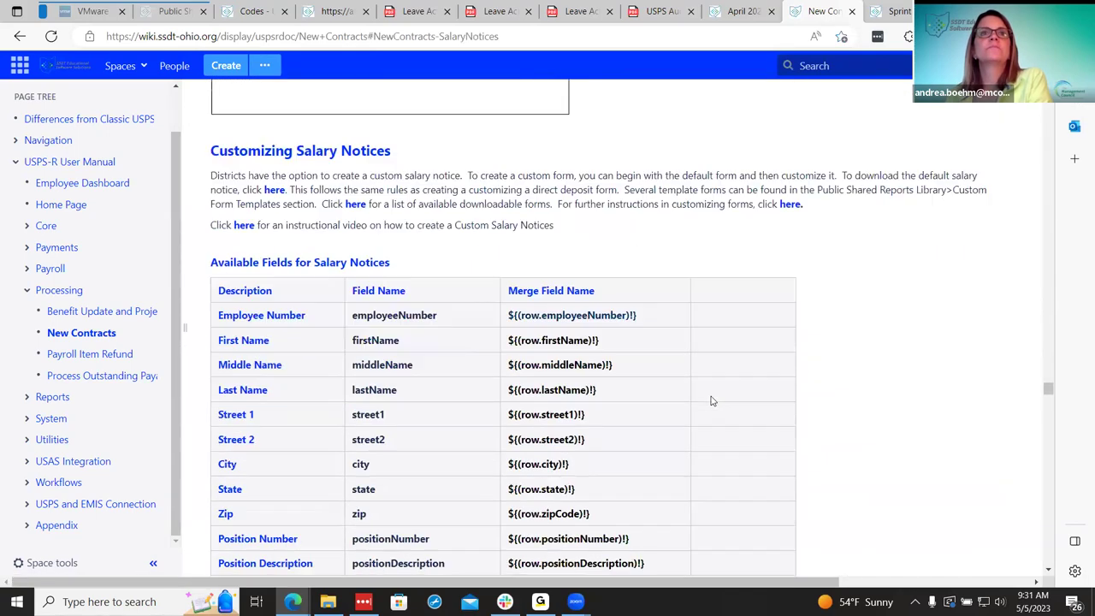
scroll(706, 391, down, 7)
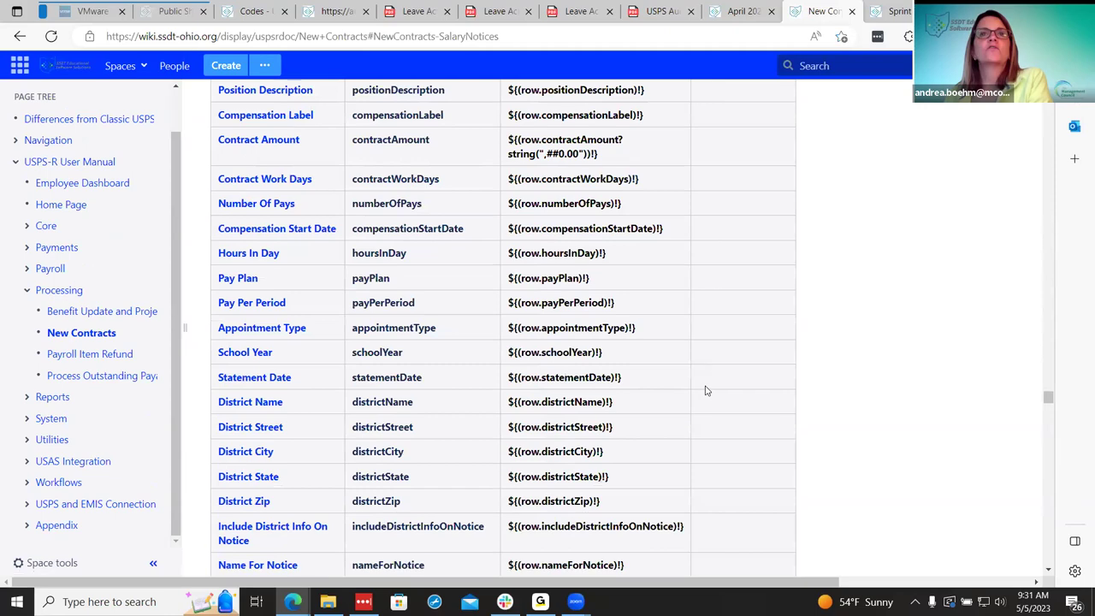
scroll(706, 391, down, 3)
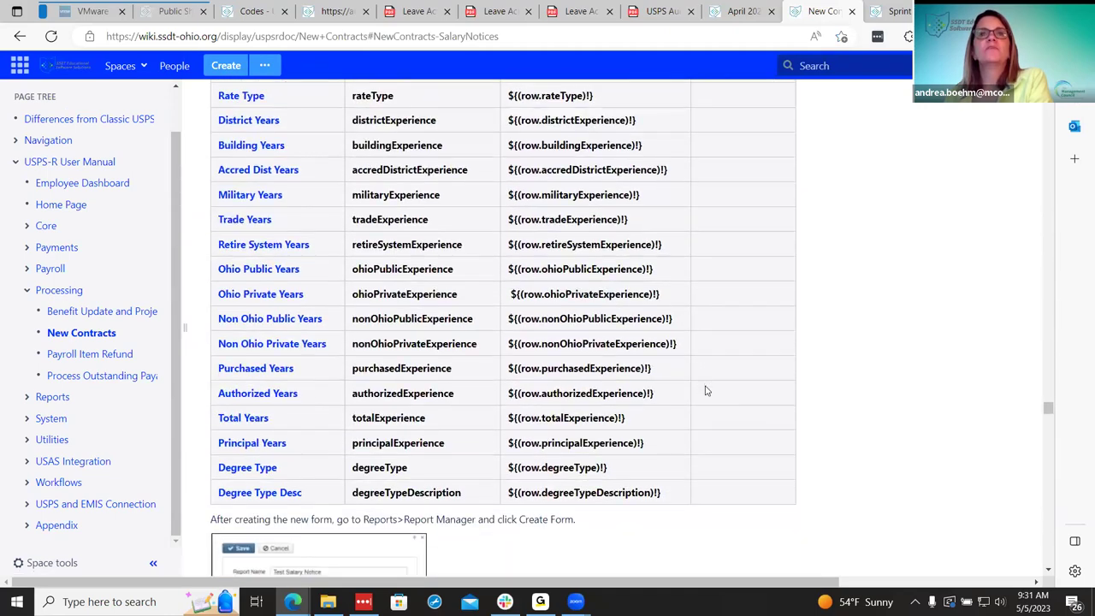
scroll(706, 391, up, 2)
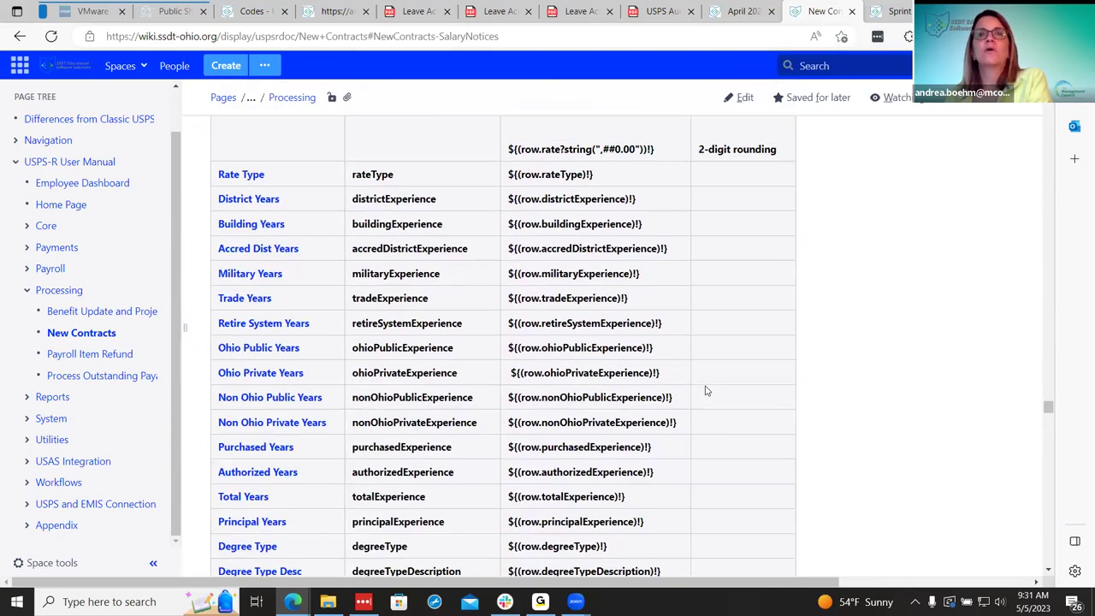
scroll(706, 391, up, 9)
scroll(706, 391, up, 4)
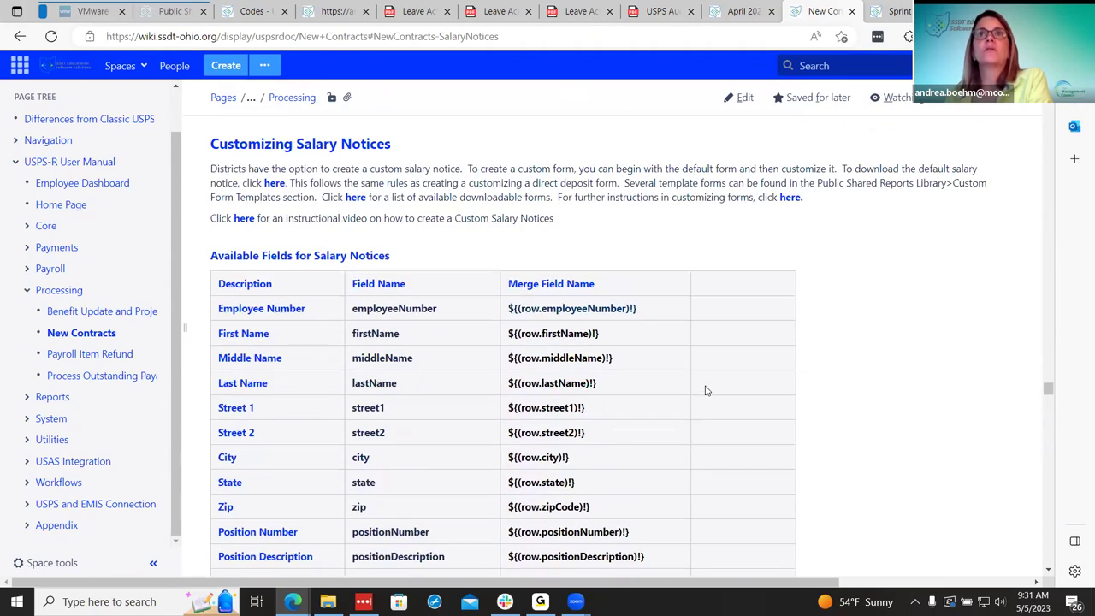
- Recheck the Customizing Salary Notices instructions and read the recap's sort option improvement for the Benefit Accrual and Reset Personal Leave reports
click(741, 11)
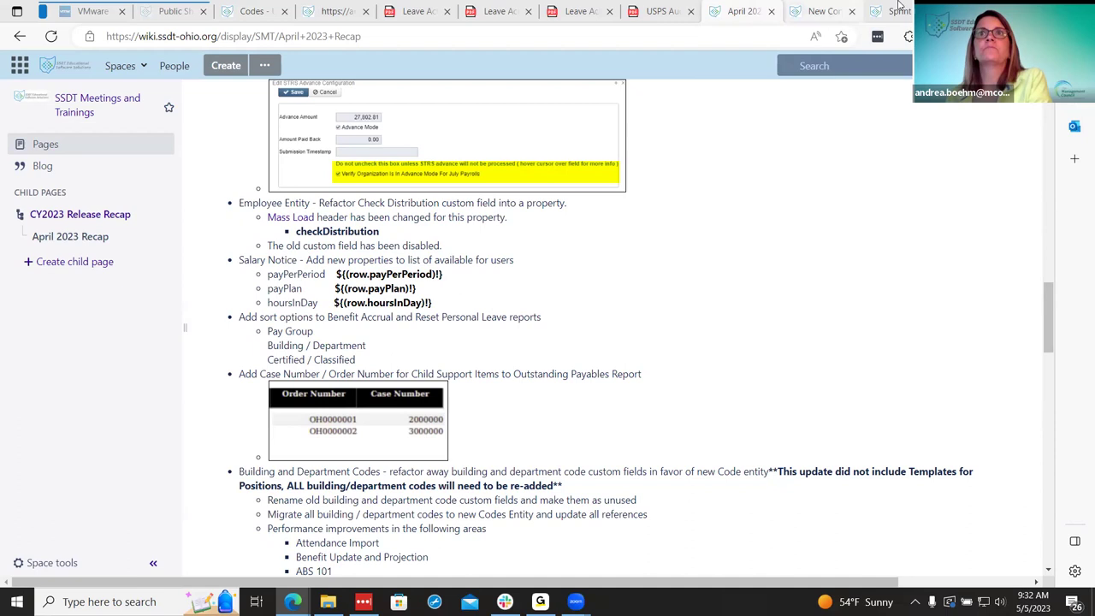
click(820, 10)
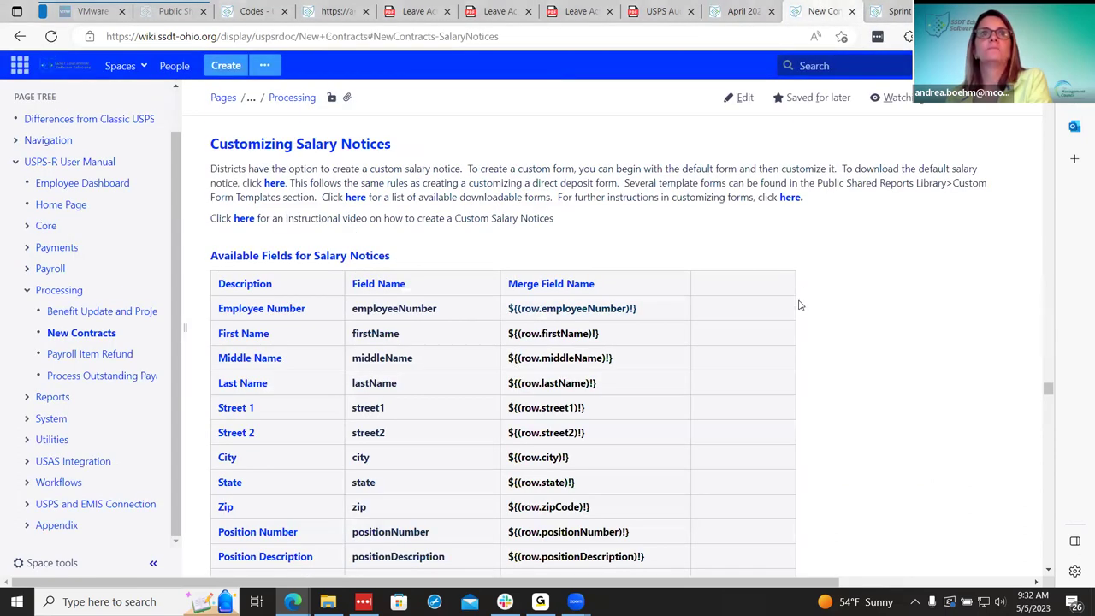
scroll(809, 312, up, 1)
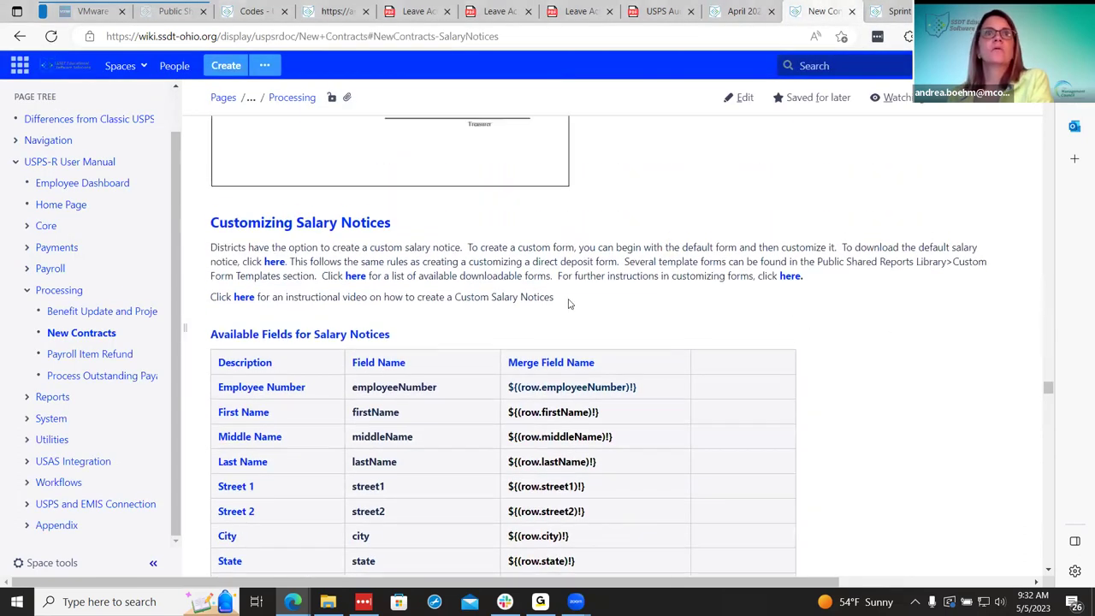
click(758, 9)
scroll(616, 387, down, 2)
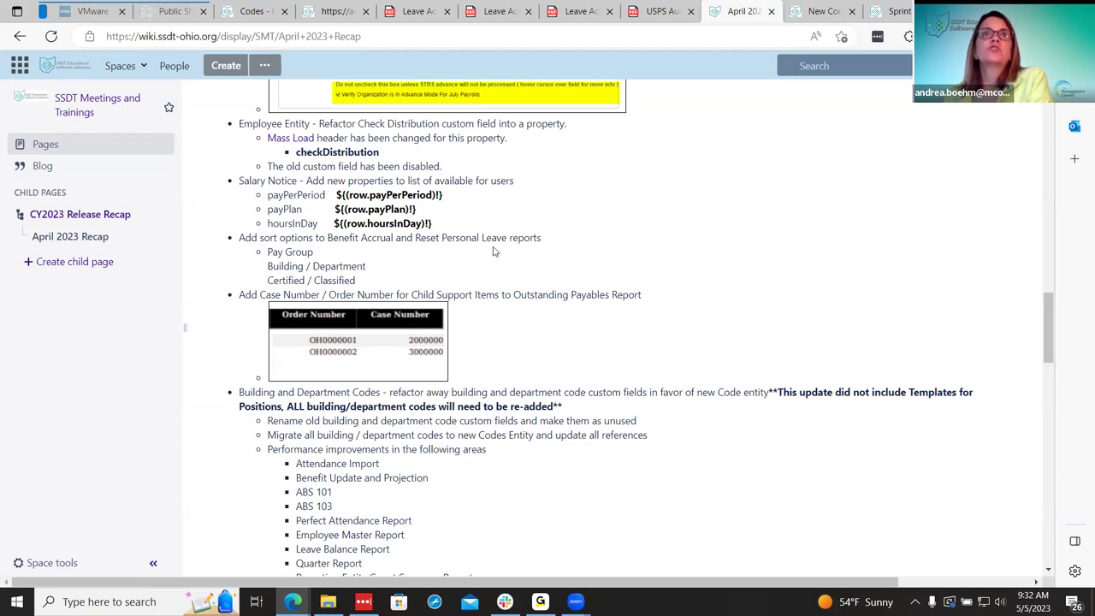
- Open the Benefit Accrual Report options in USPS and examine the benefit accrual choices, comparing the form with the recap
click(329, 10)
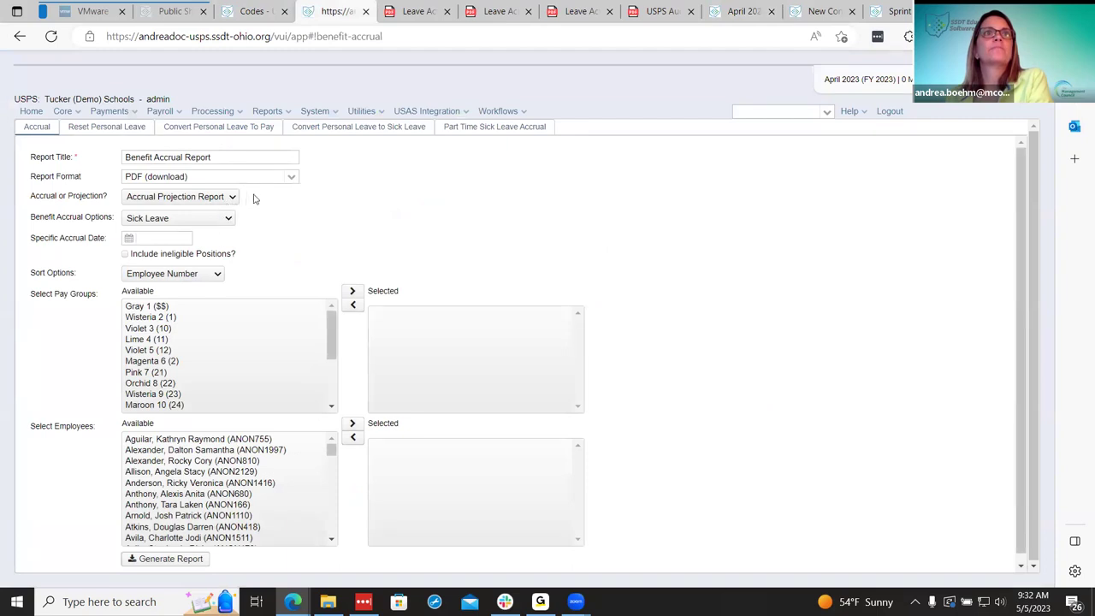
click(755, 8)
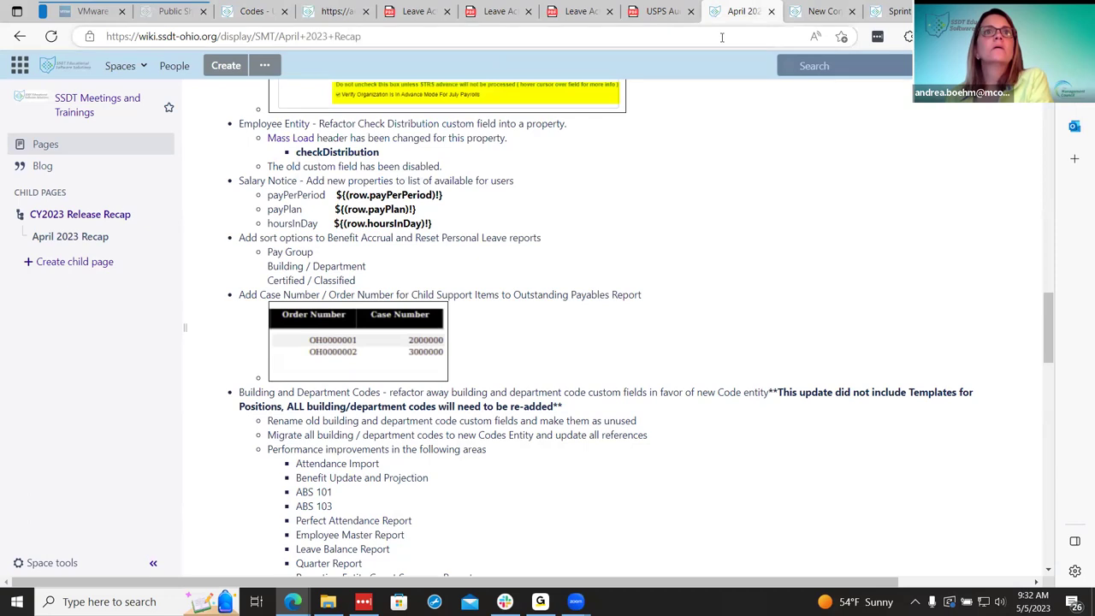
click(313, 8)
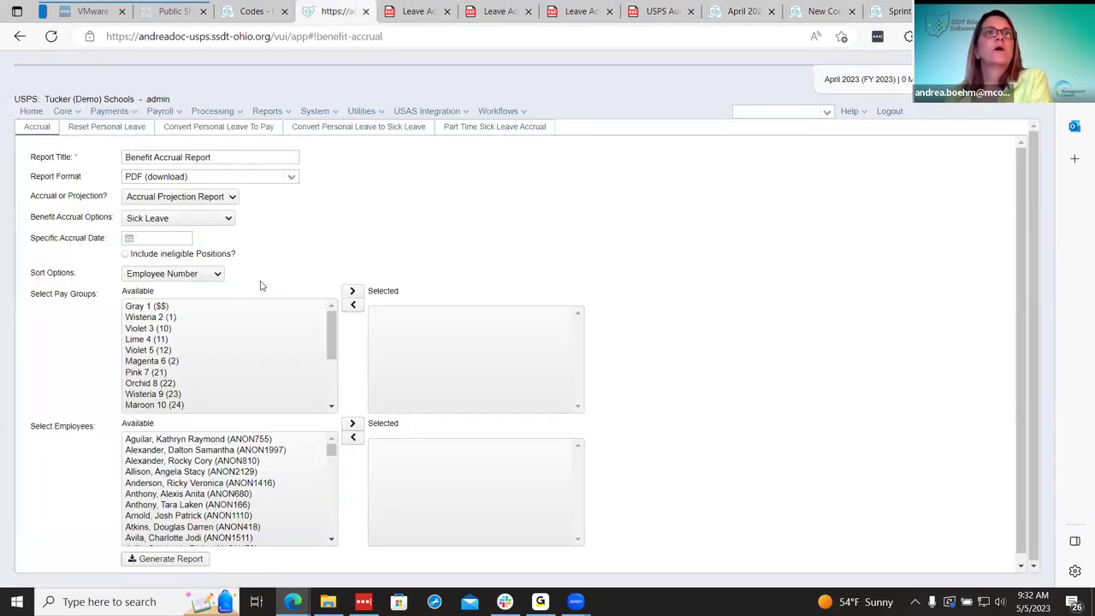
click(219, 221)
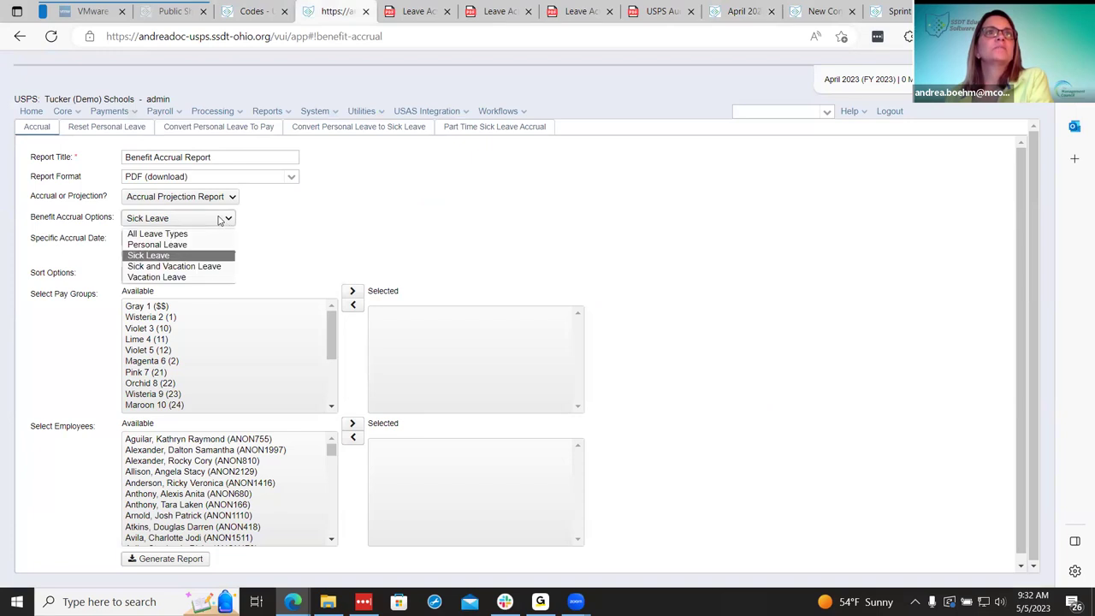
click(768, 7)
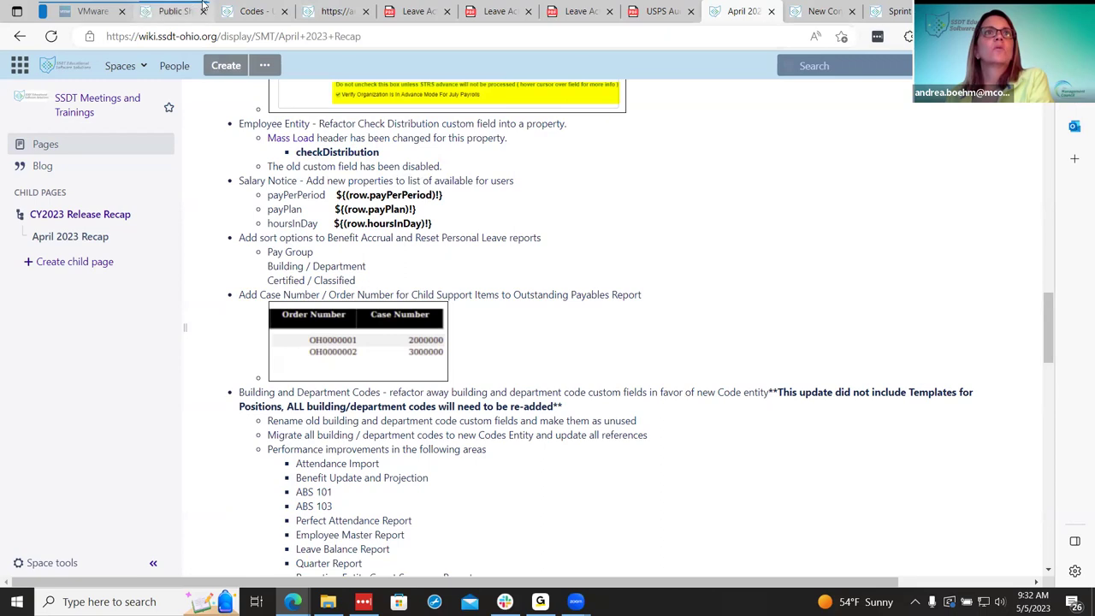
- Inspect the report options for Part Time Sick Leave Accrual and Convert Personal Leave To Pay in USPS
click(336, 8)
click(457, 128)
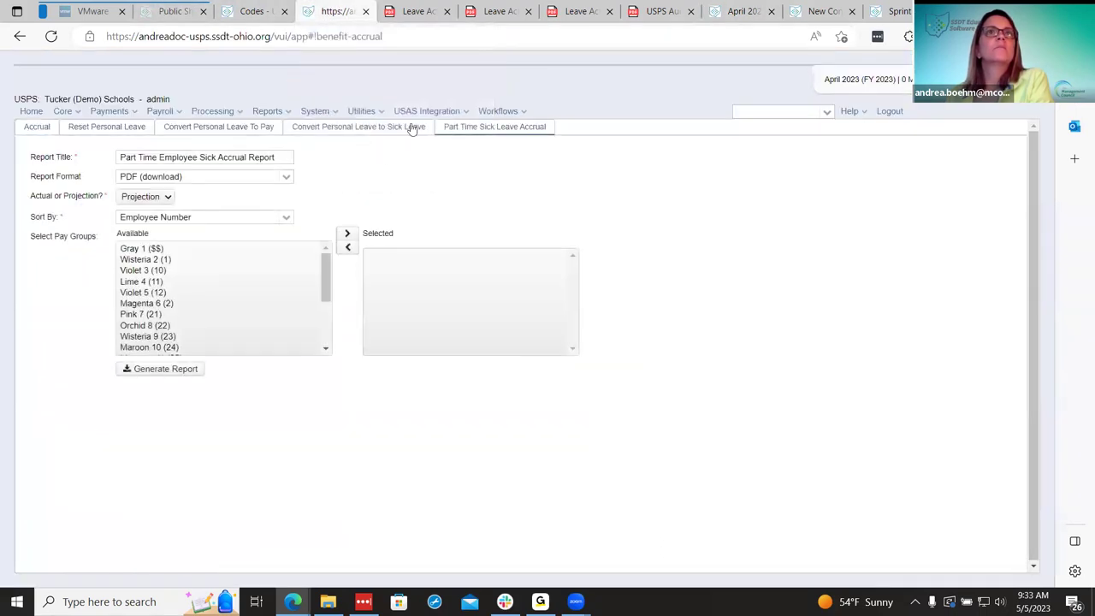
click(192, 127)
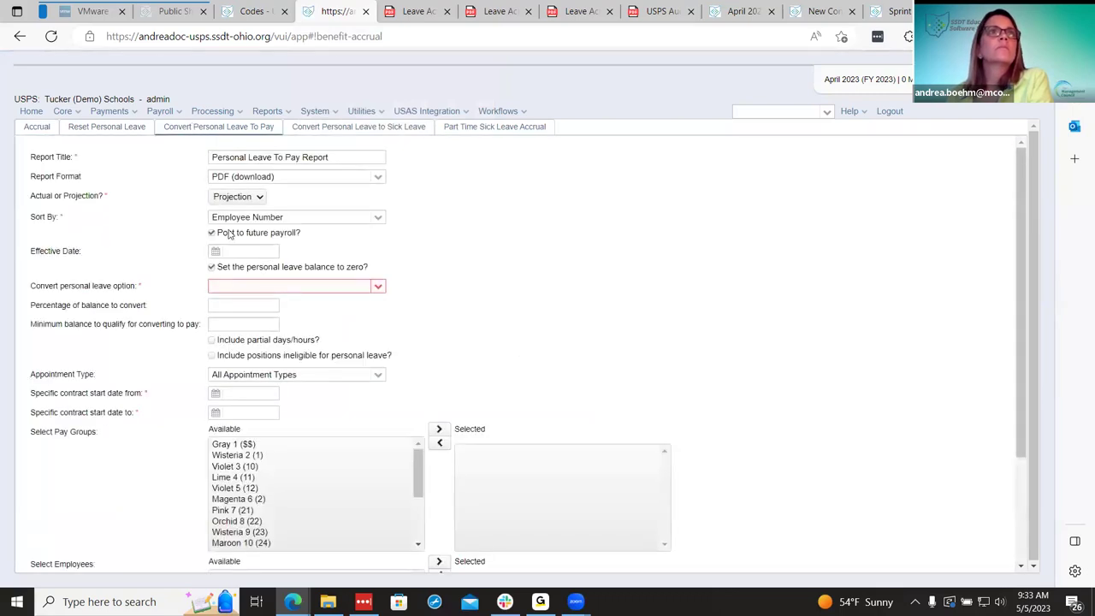
- Inspect the Sort By choices for Convert Personal Leave To Pay and the Sort Options for Accrual, checking them against the recap
click(379, 218)
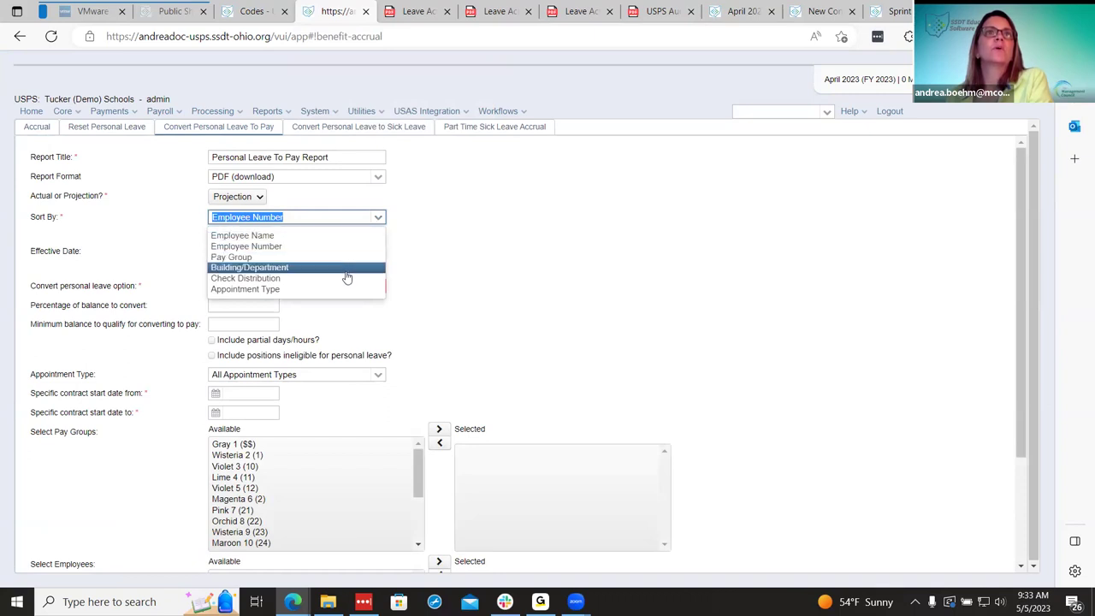
click(757, 10)
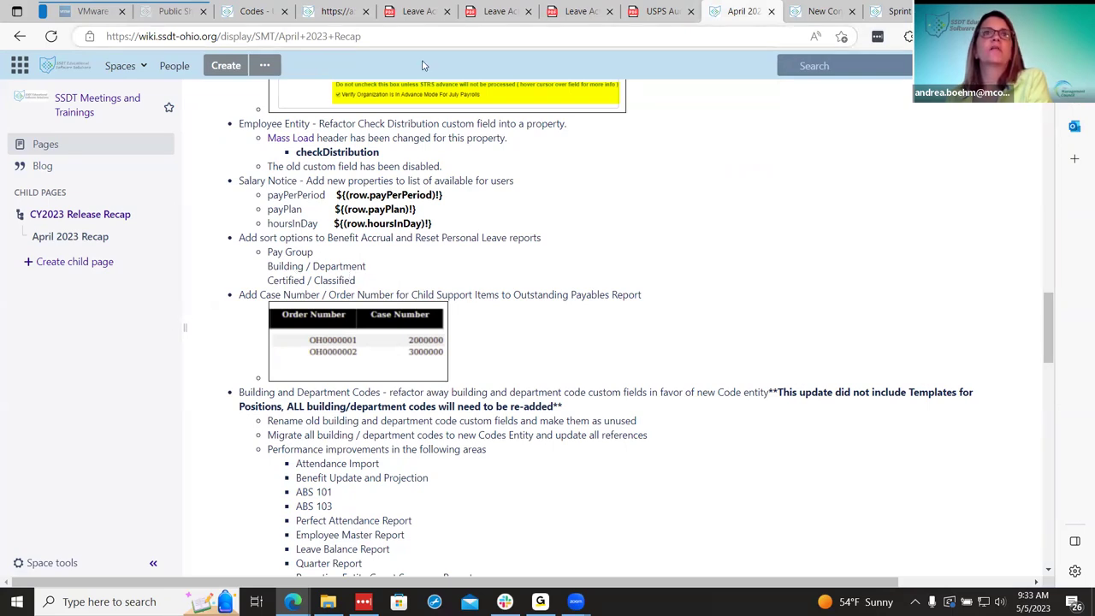
click(340, 10)
click(37, 129)
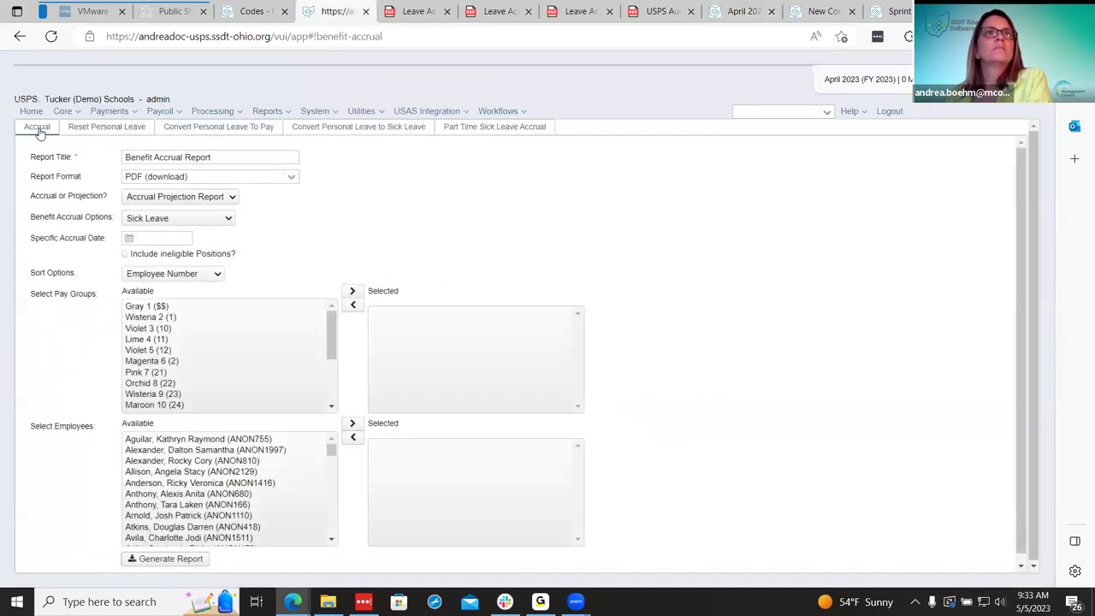
click(212, 274)
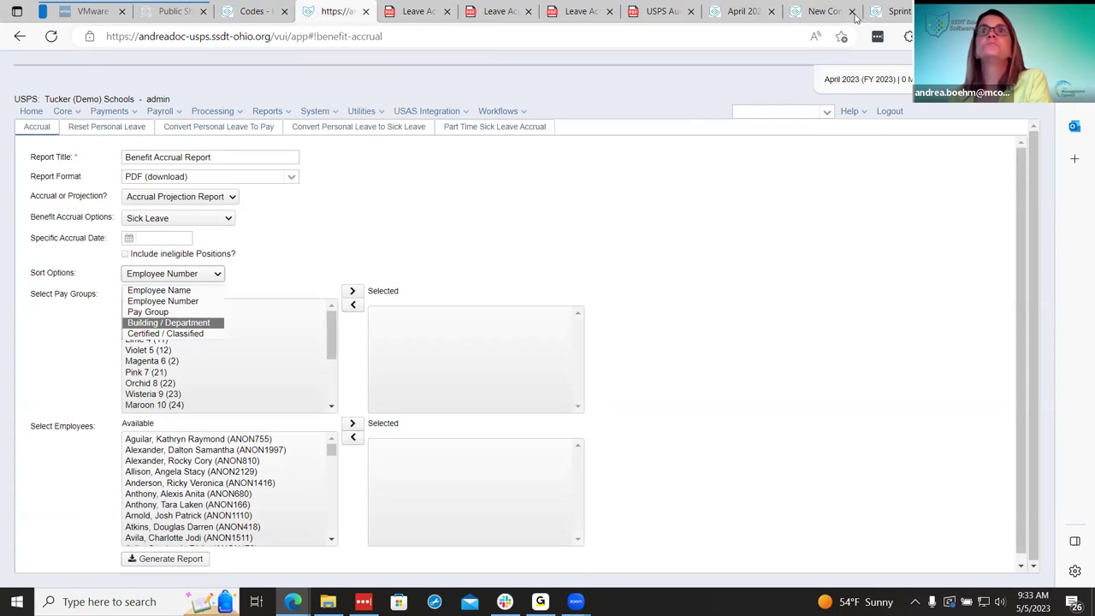
- Return to the April 2023 recap and read the Case Number / Order Number improvement for the Outstanding Payables Report
mouse_move(753, 7)
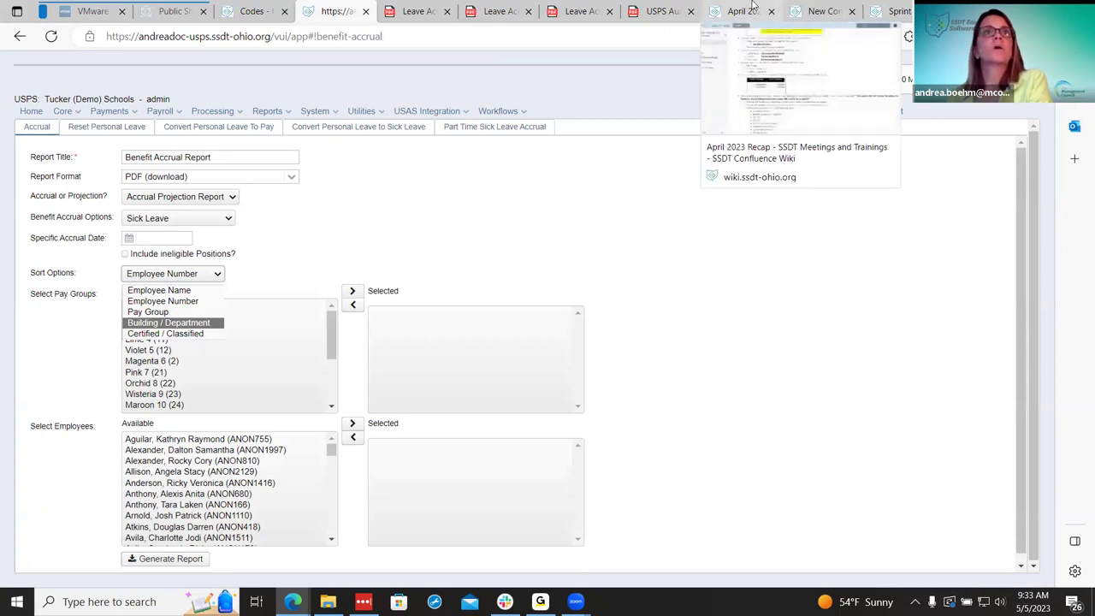
click(753, 9)
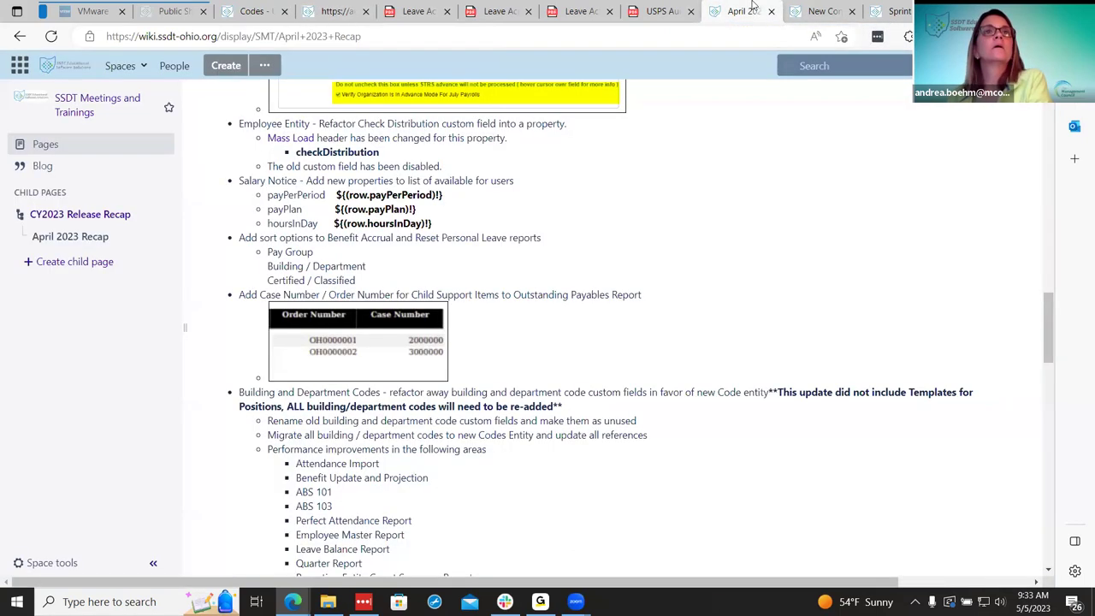
scroll(686, 298, down, 2)
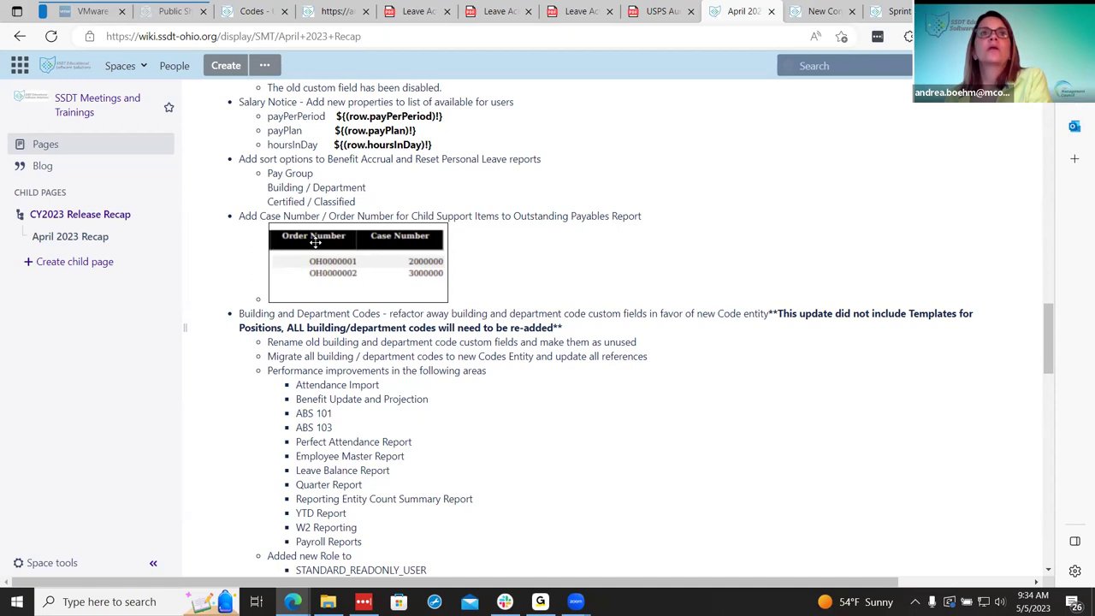
- Open the list of all employees' payroll items in the USPS demo and close any new-item form
click(323, 12)
click(62, 111)
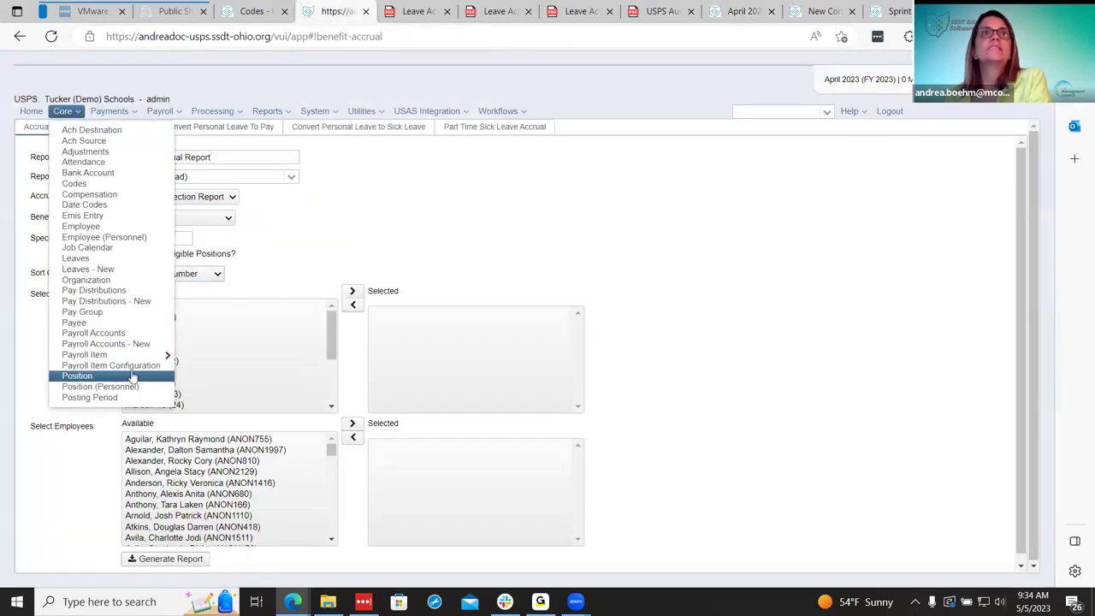
click(125, 367)
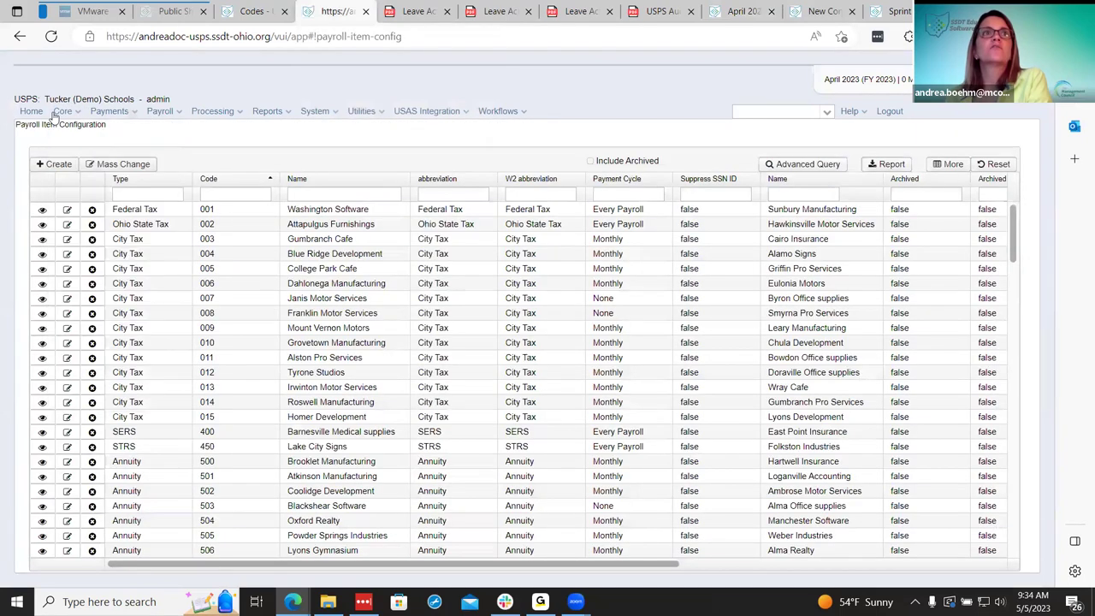
click(54, 112)
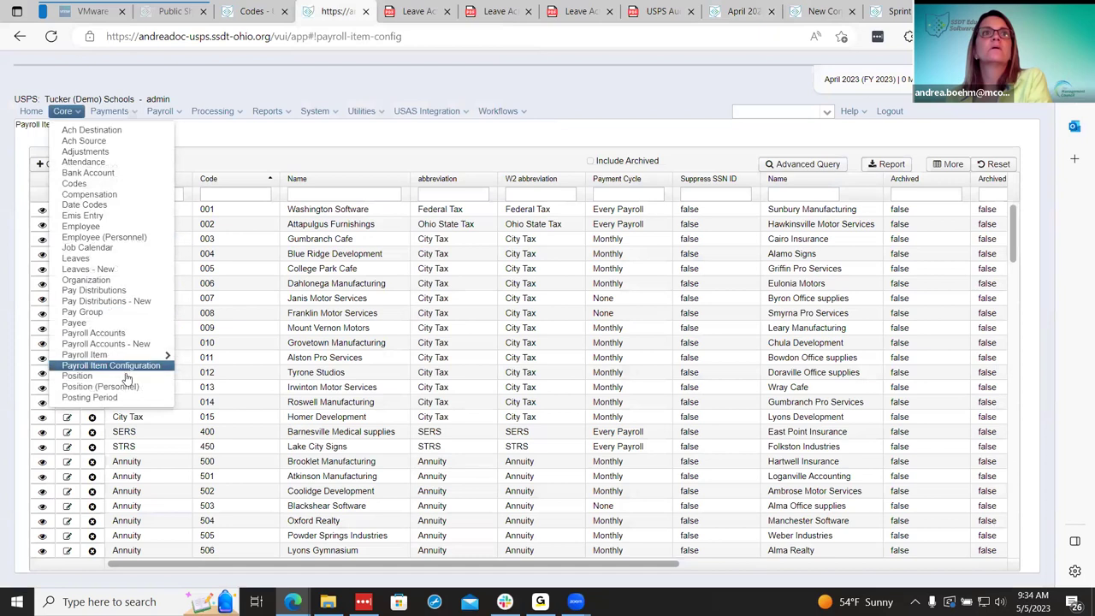
mouse_move(129, 362)
click(195, 364)
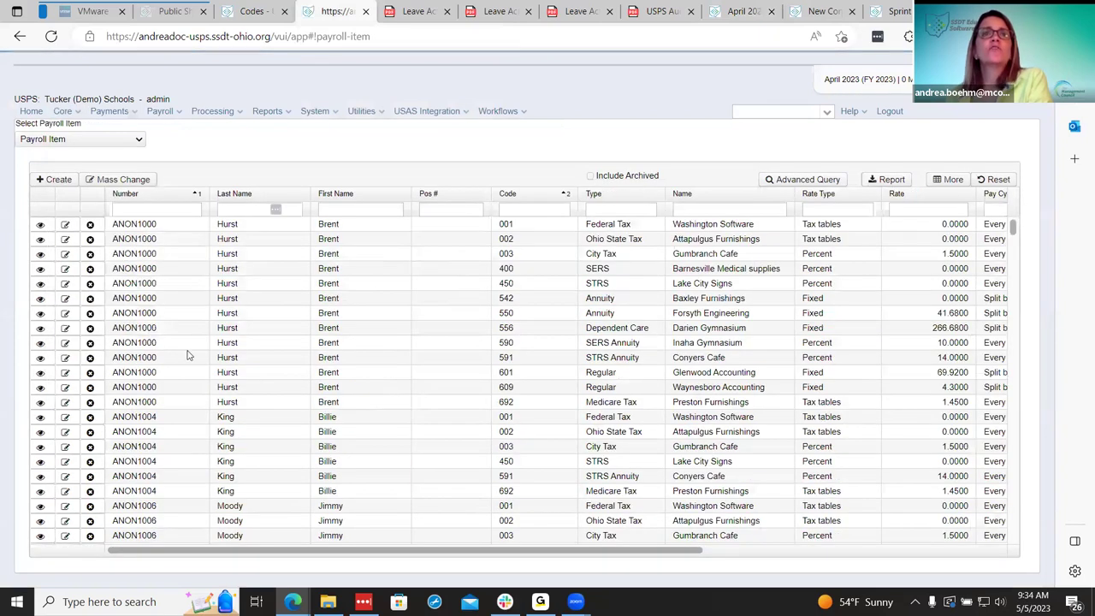
click(54, 179)
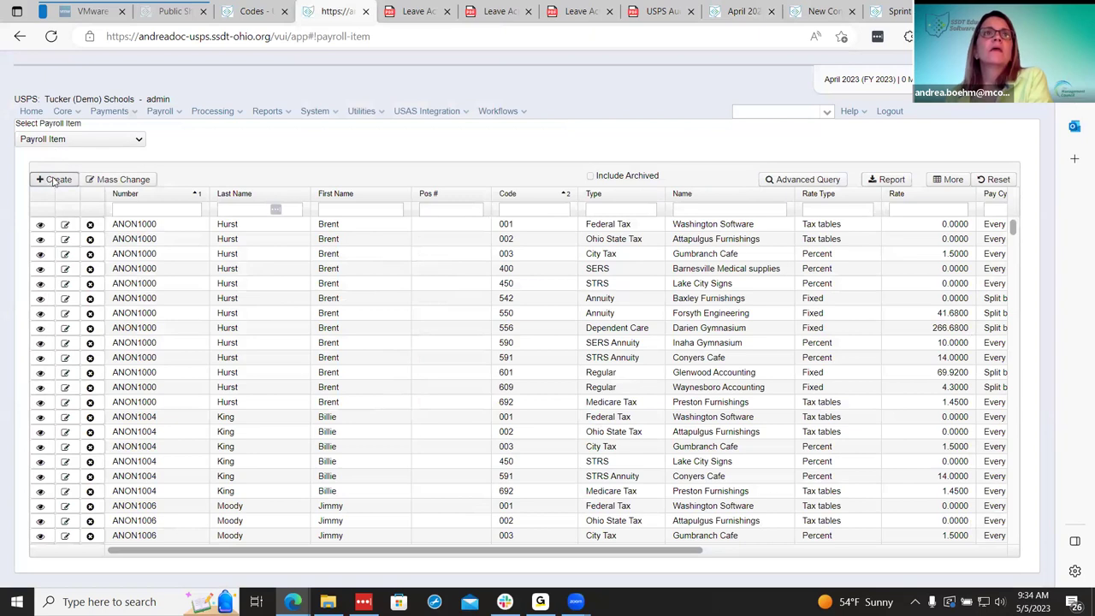
click(783, 56)
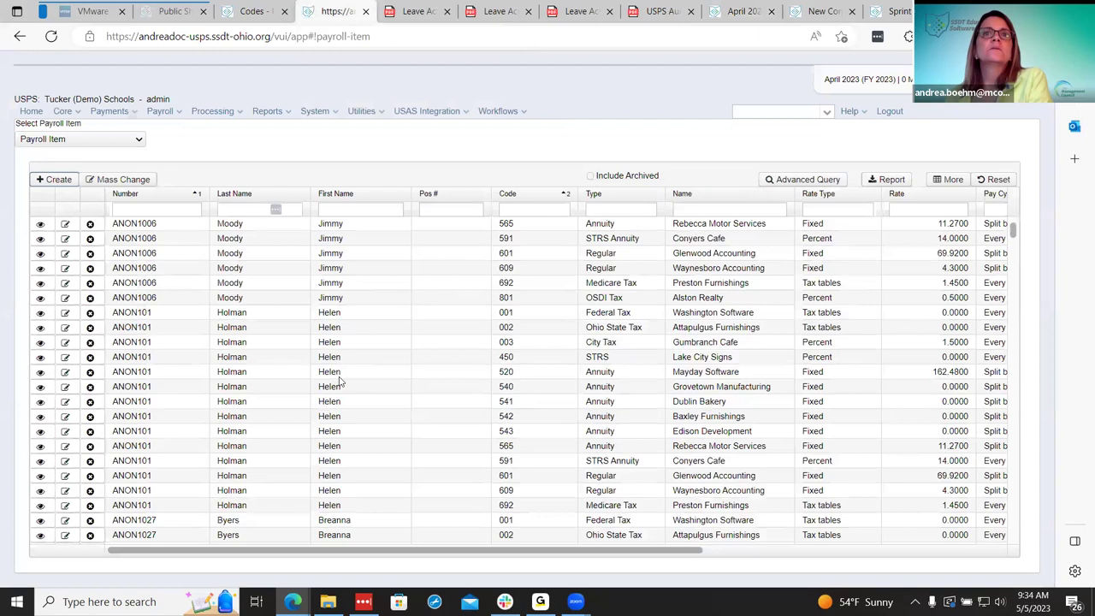
- Filter the payroll items by type "child" and open the first Child Support item to examine its case and order number fields
scroll(341, 383, down, 5)
click(600, 211)
text(child)
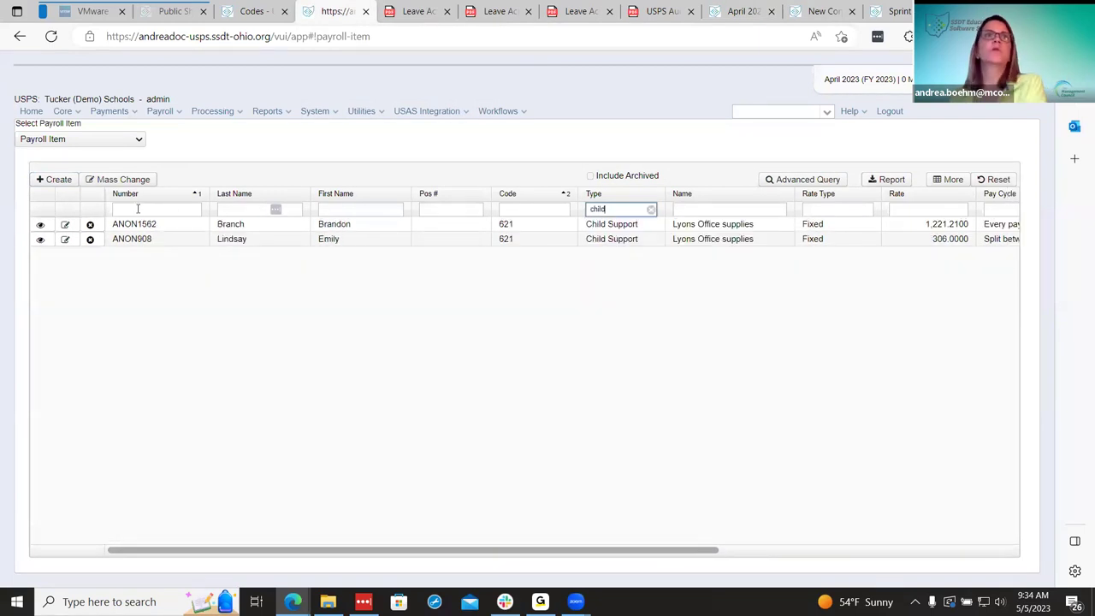
click(66, 226)
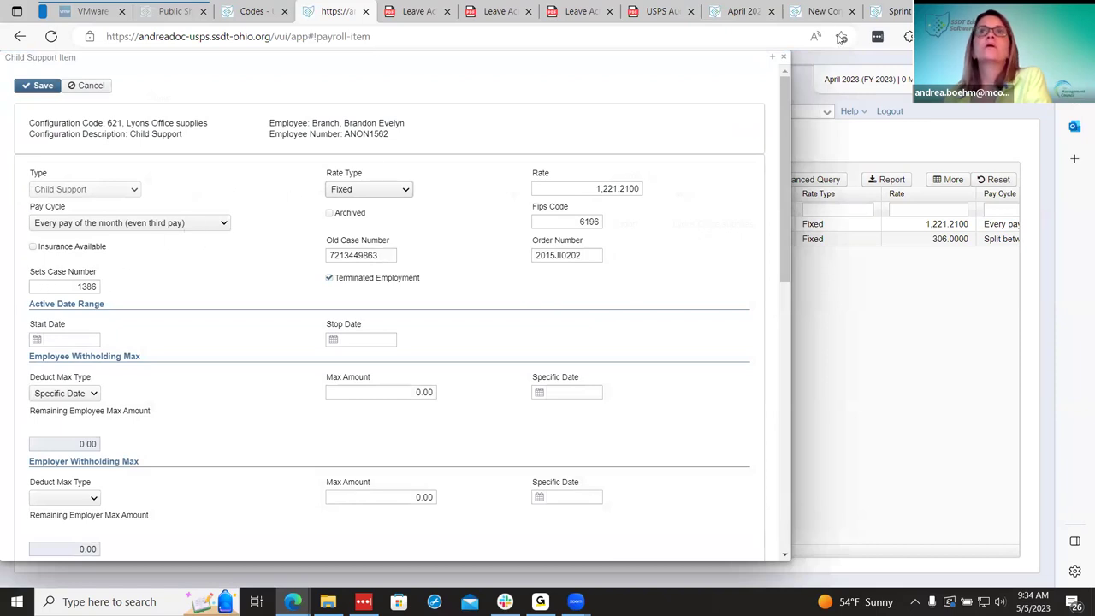
- Go back to the recap and read the Building and Department Codes improvement below the child support item
click(747, 9)
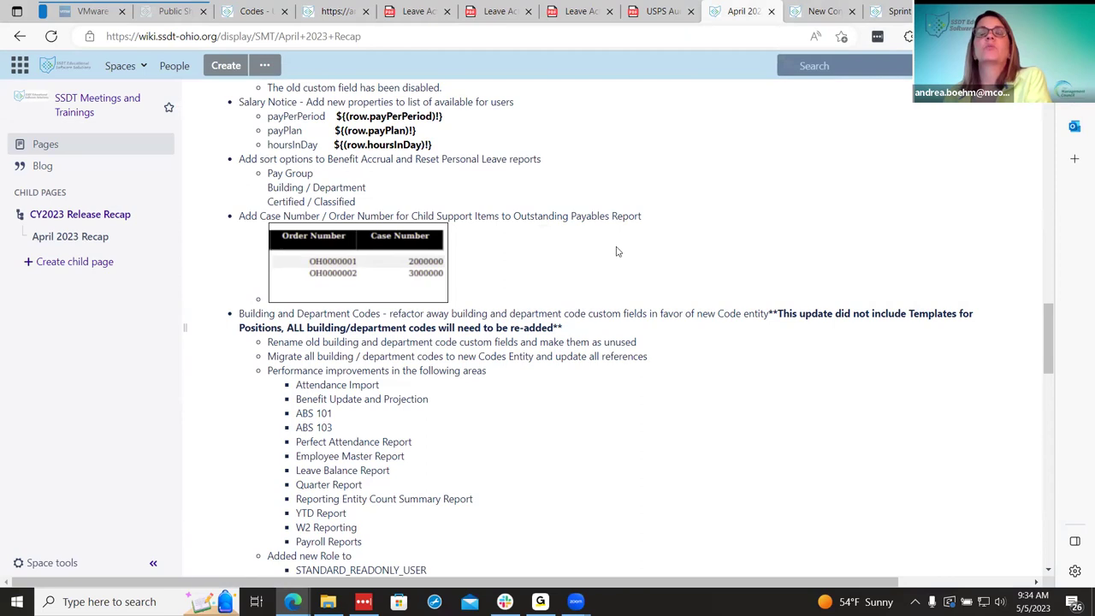
scroll(616, 250, down, 1)
scroll(616, 250, up, 1)
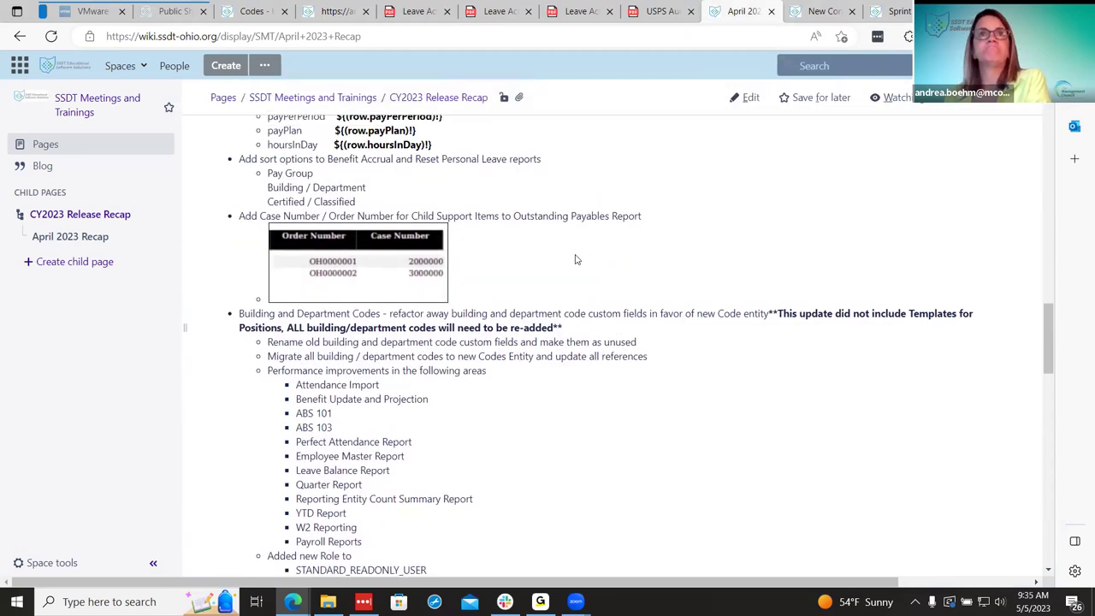
scroll(577, 259, down, 1)
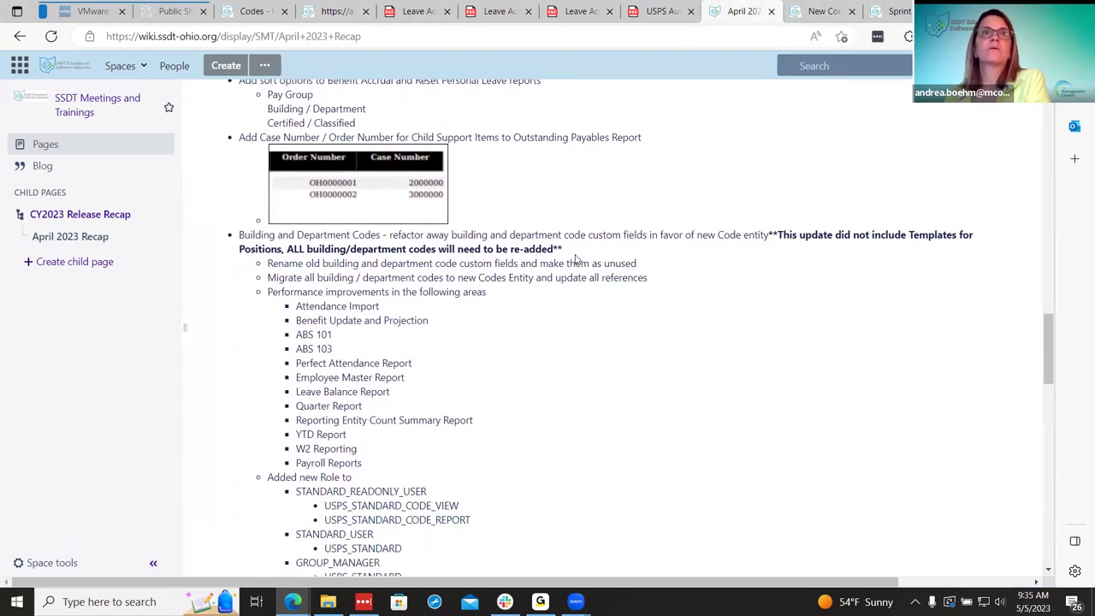
scroll(577, 260, down, 1)
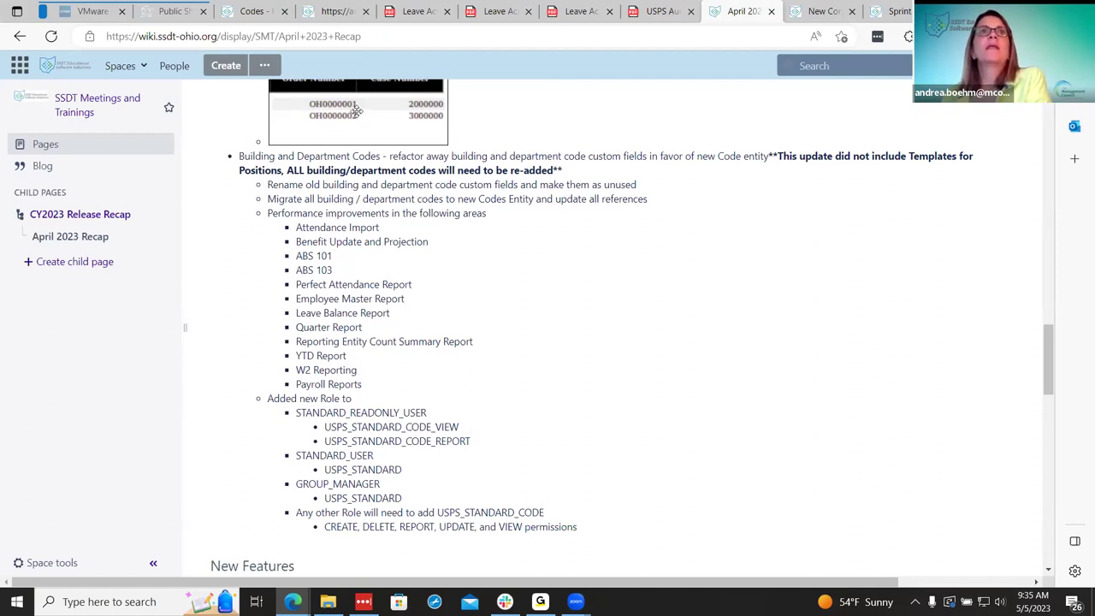
- Close the Child Support item in USPS and examine the building and department entries in the Codes list
click(332, 10)
click(783, 57)
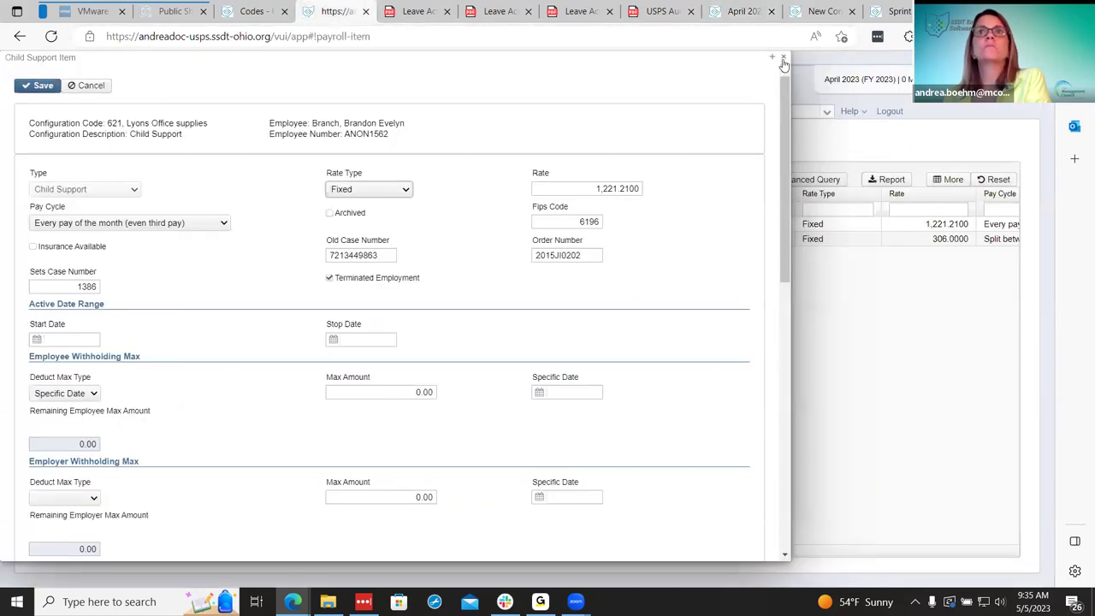
click(65, 111)
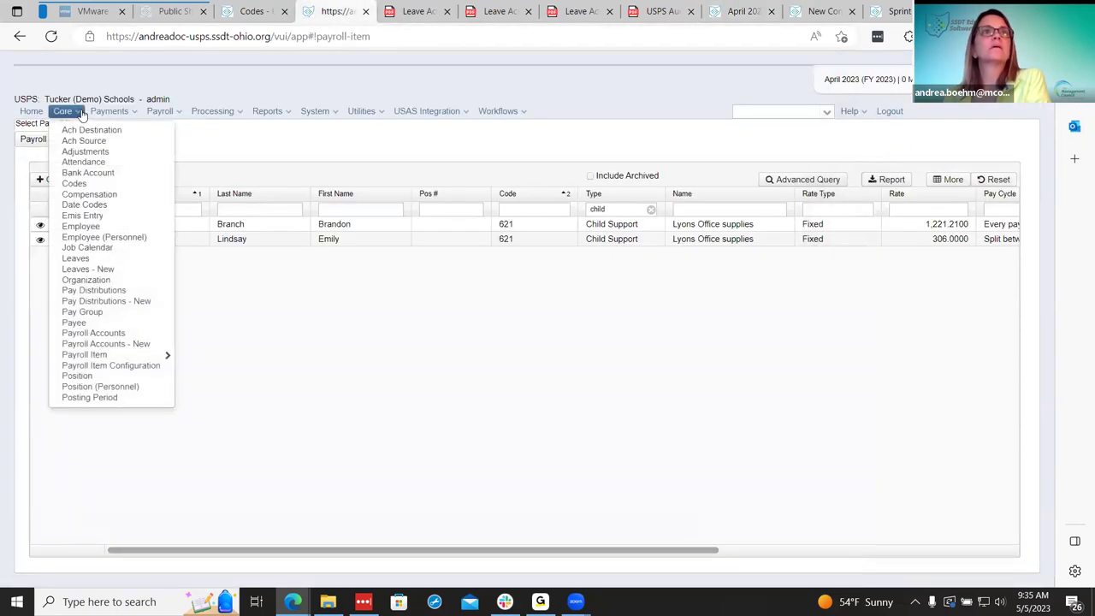
click(92, 185)
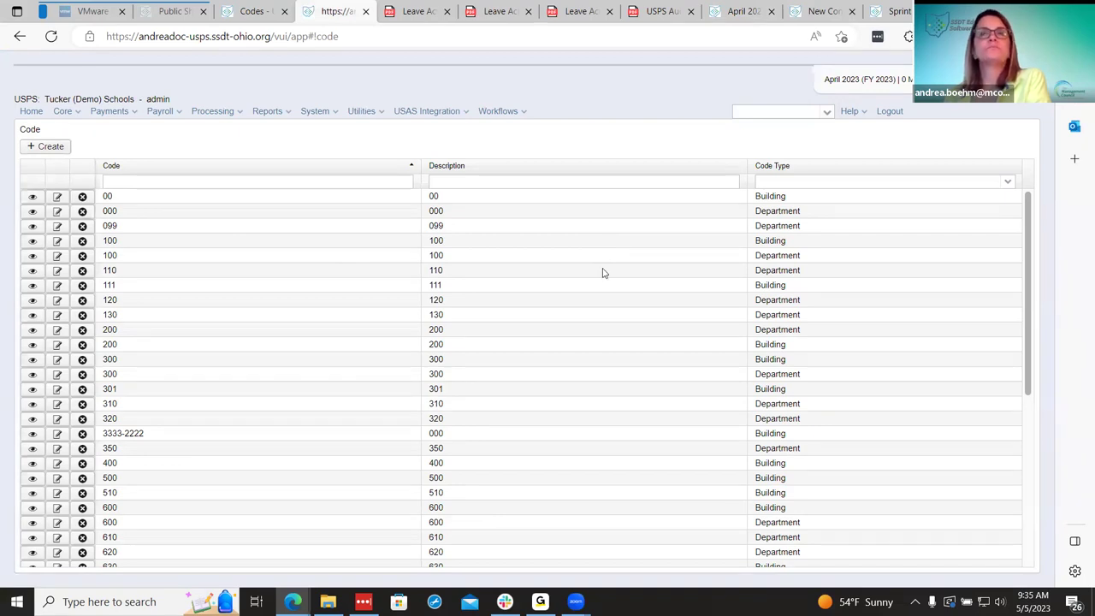
scroll(590, 342, down, 2)
scroll(589, 342, up, 2)
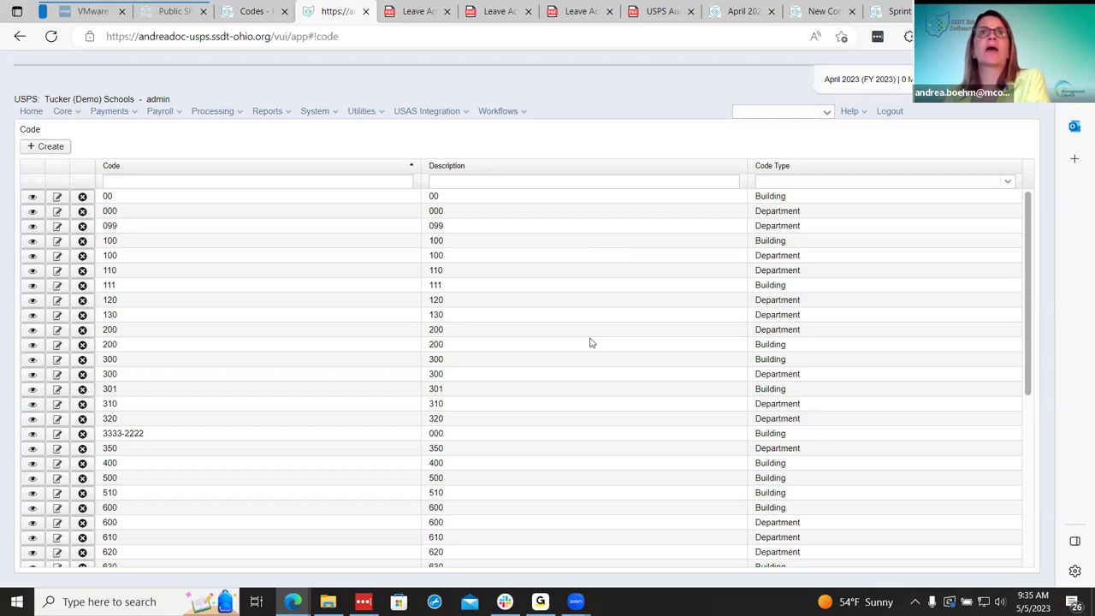
- Recheck the recap's note about position templates and open the Positions list in USPS
click(744, 12)
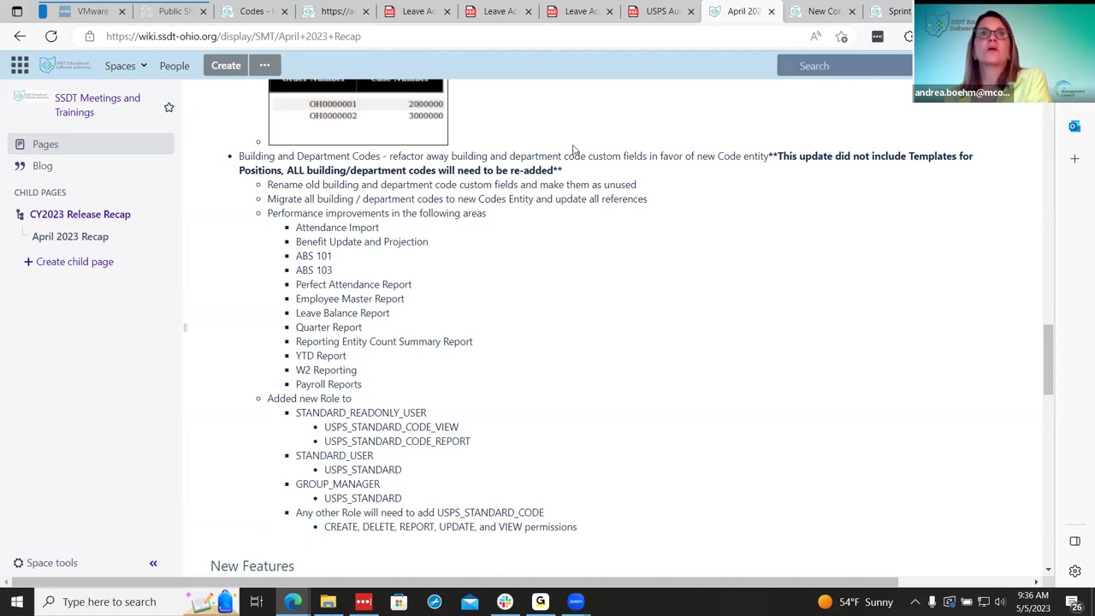
click(325, 10)
click(65, 111)
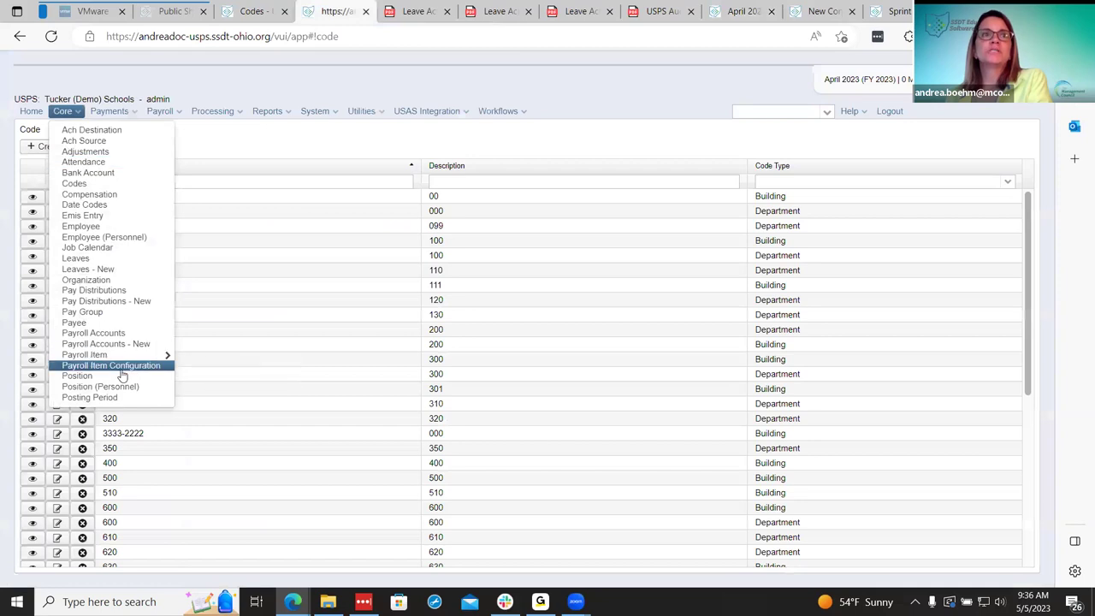
click(120, 382)
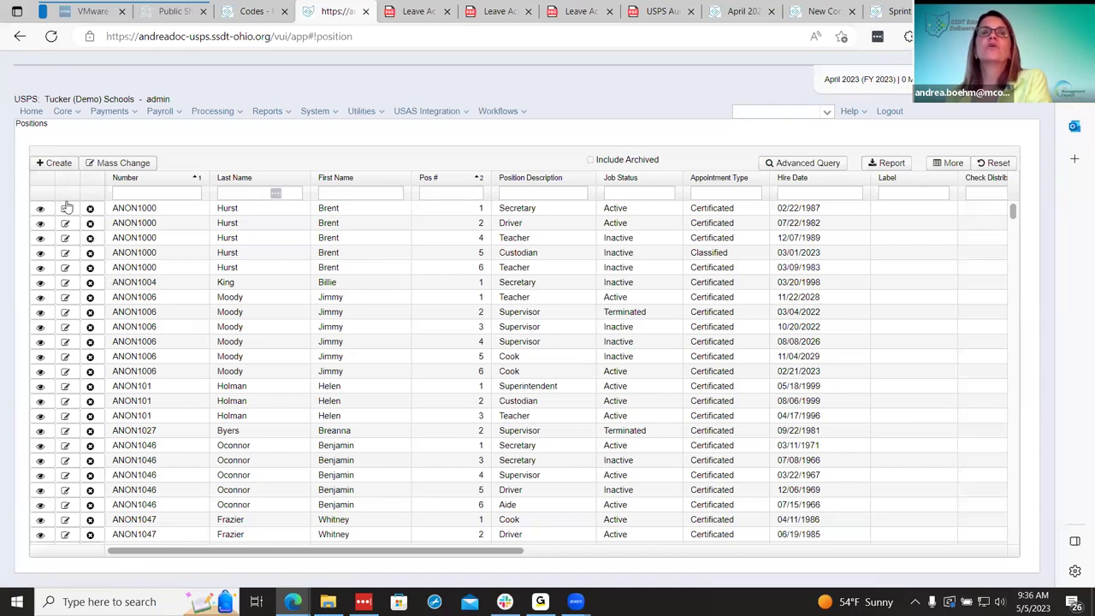
- Start a new position for an existing employee and show the available position templates, including Default Position
click(57, 165)
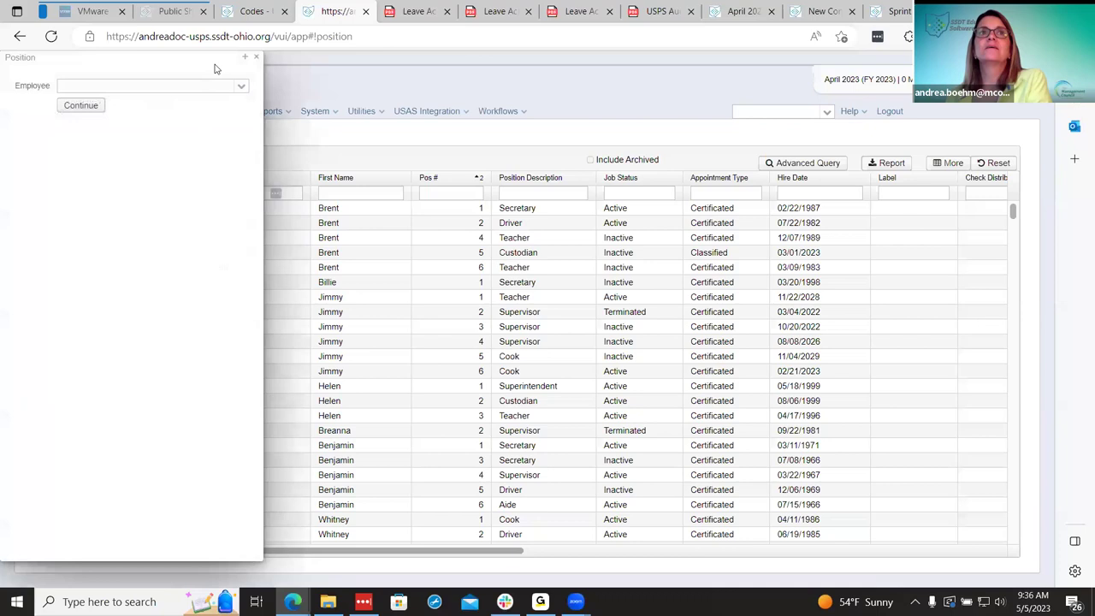
click(236, 89)
click(120, 146)
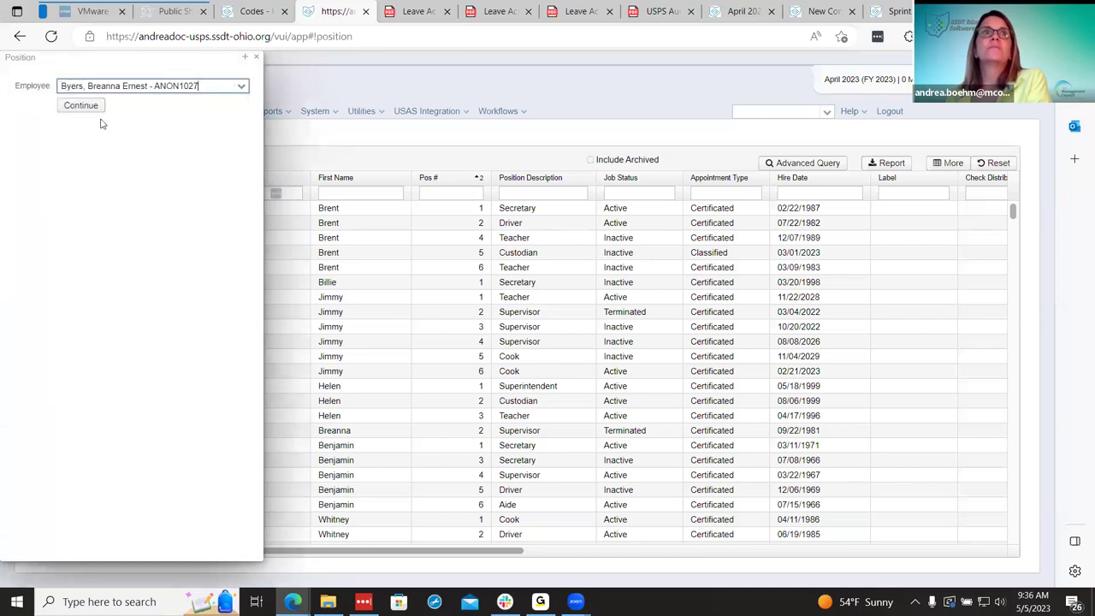
click(81, 104)
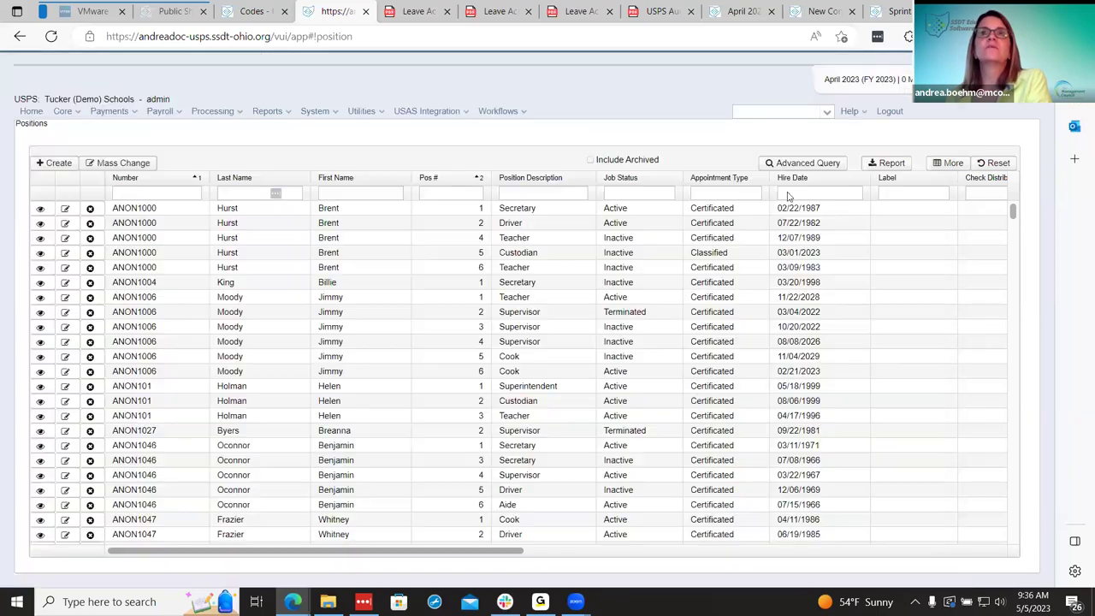
click(745, 100)
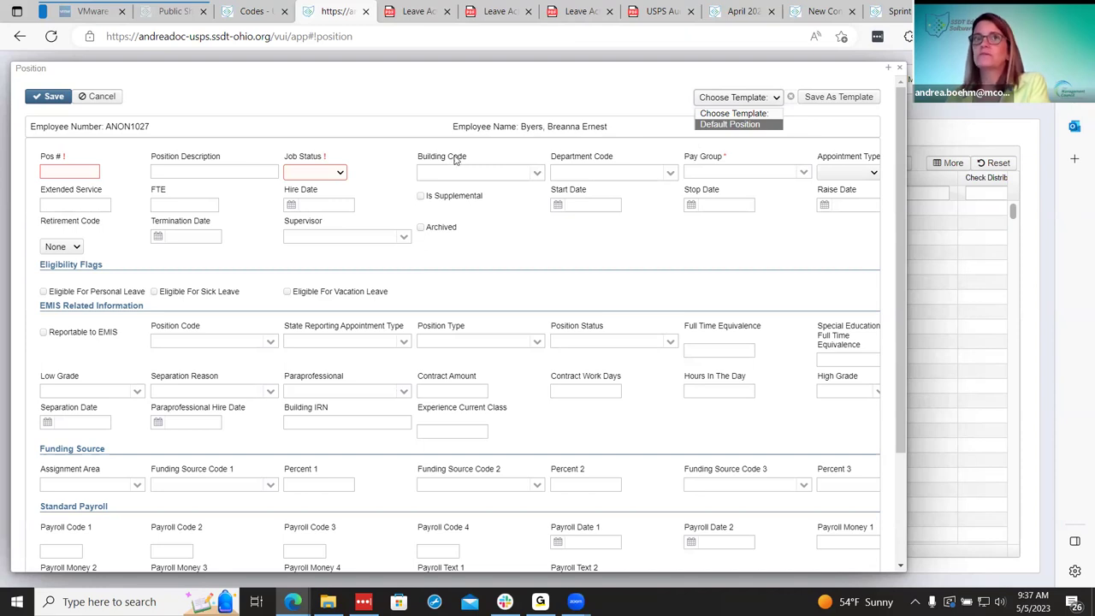
- Return to the recap and read the code template warning, the performance improvement areas and the new role permissions
click(742, 13)
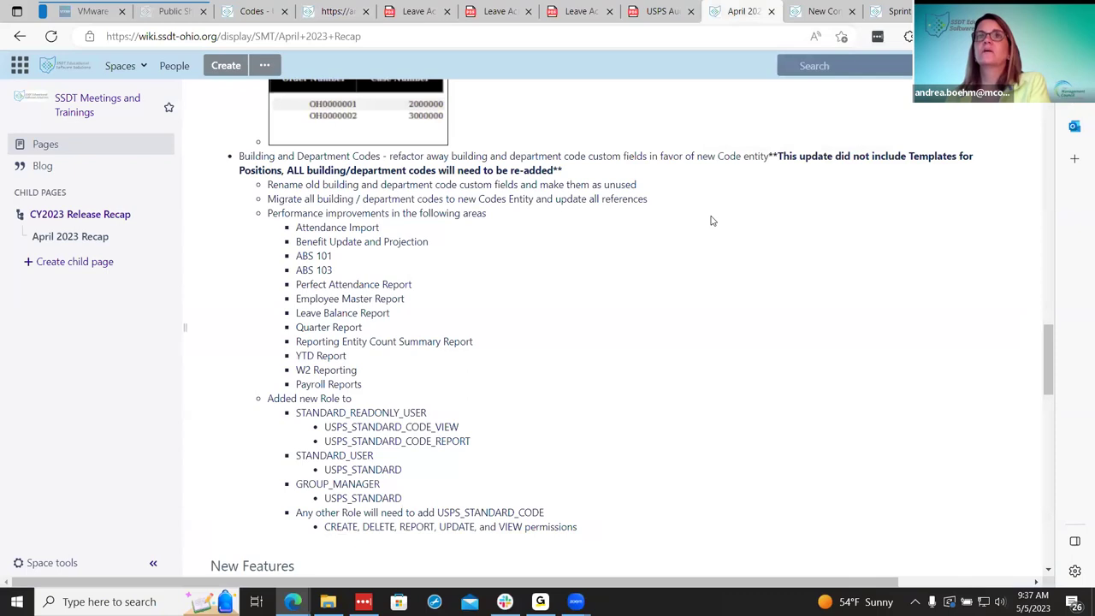
scroll(779, 235, up, 1)
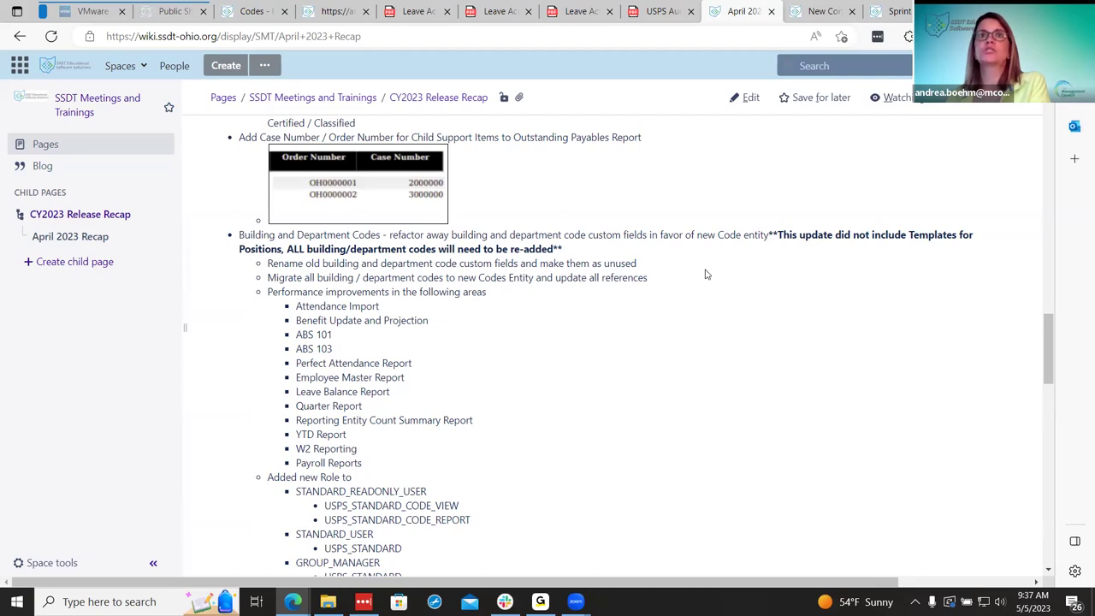
scroll(700, 278, down, 1)
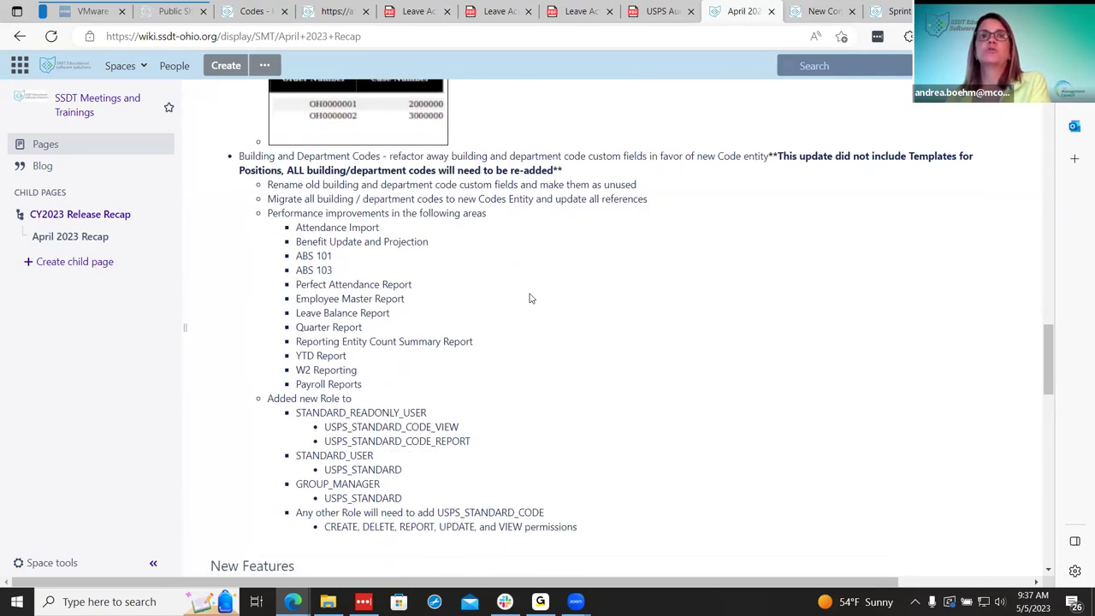
scroll(514, 330, down, 1)
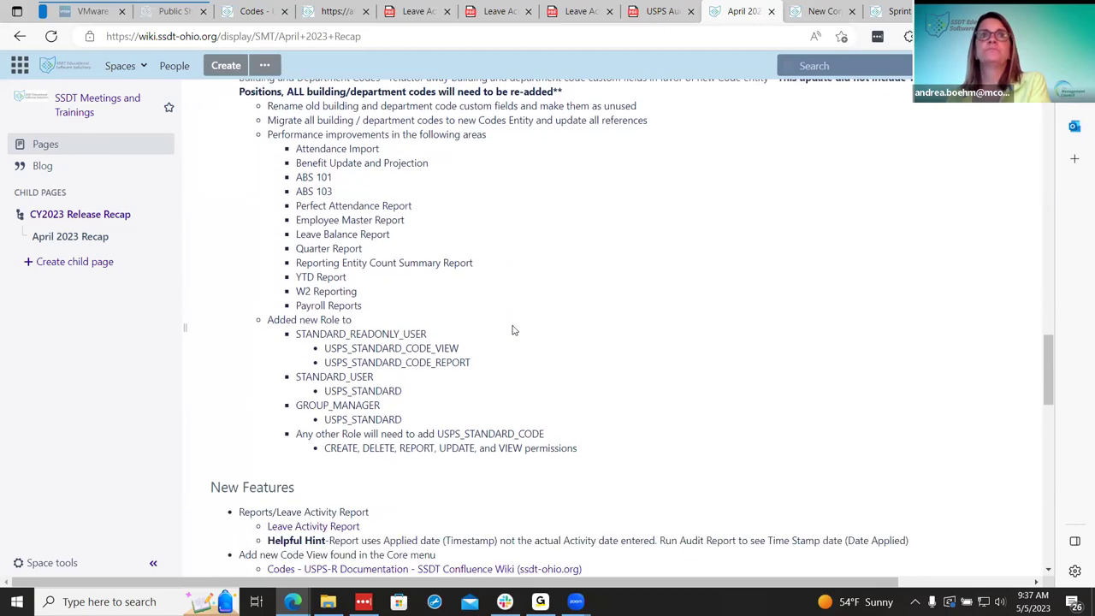
scroll(514, 330, up, 1)
scroll(513, 330, down, 1)
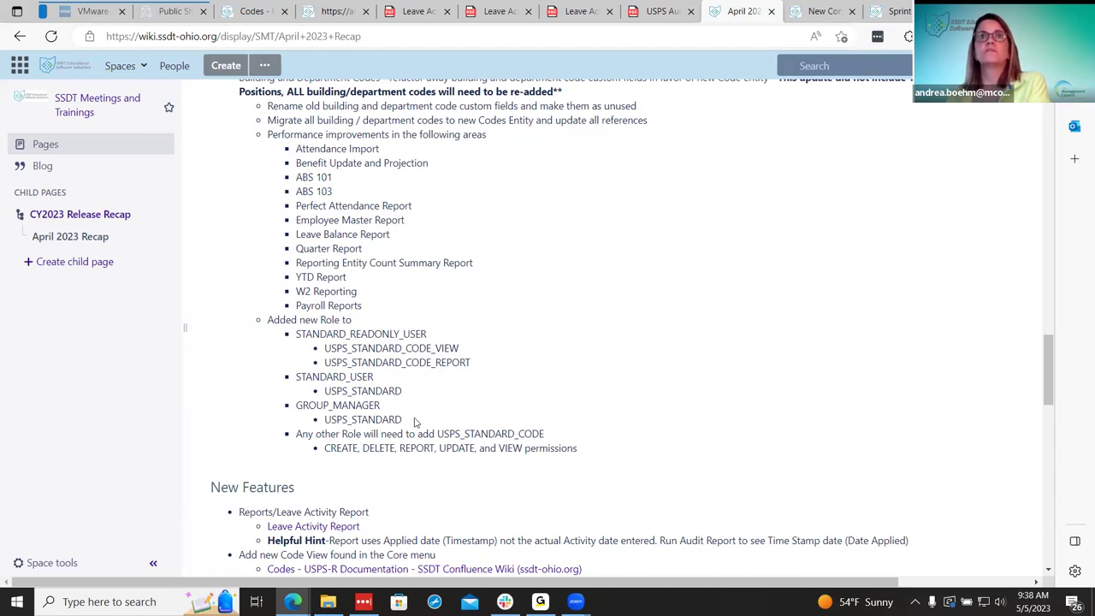
- Read the recap's new role permissions and its New Features notes on the Leave Activity Report and Code View
scroll(416, 422, up, 1)
scroll(416, 419, up, 1)
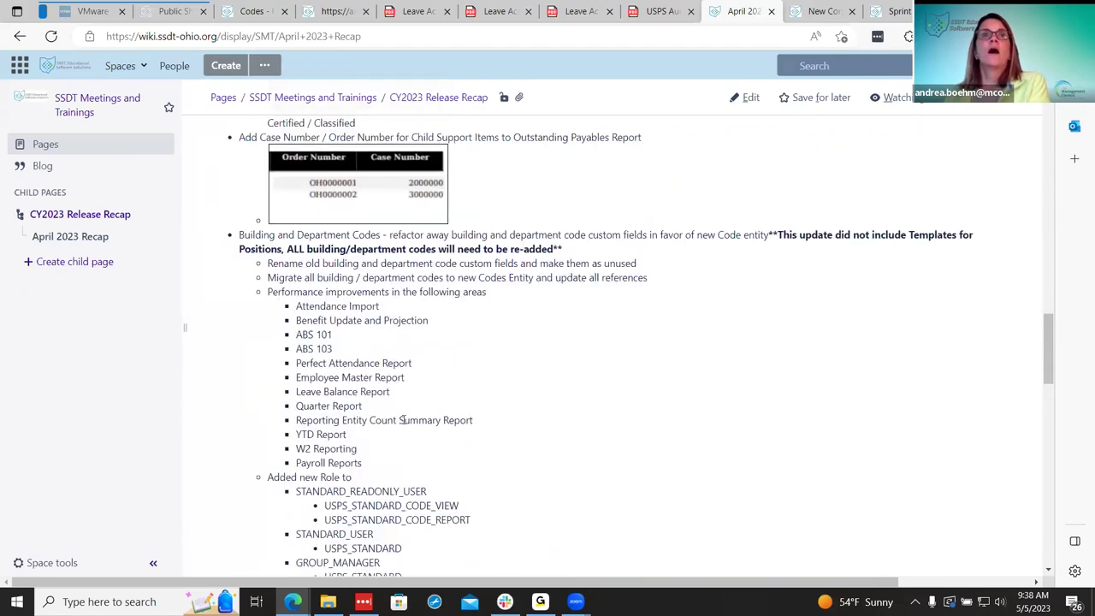
scroll(403, 420, down, 4)
scroll(402, 420, up, 1)
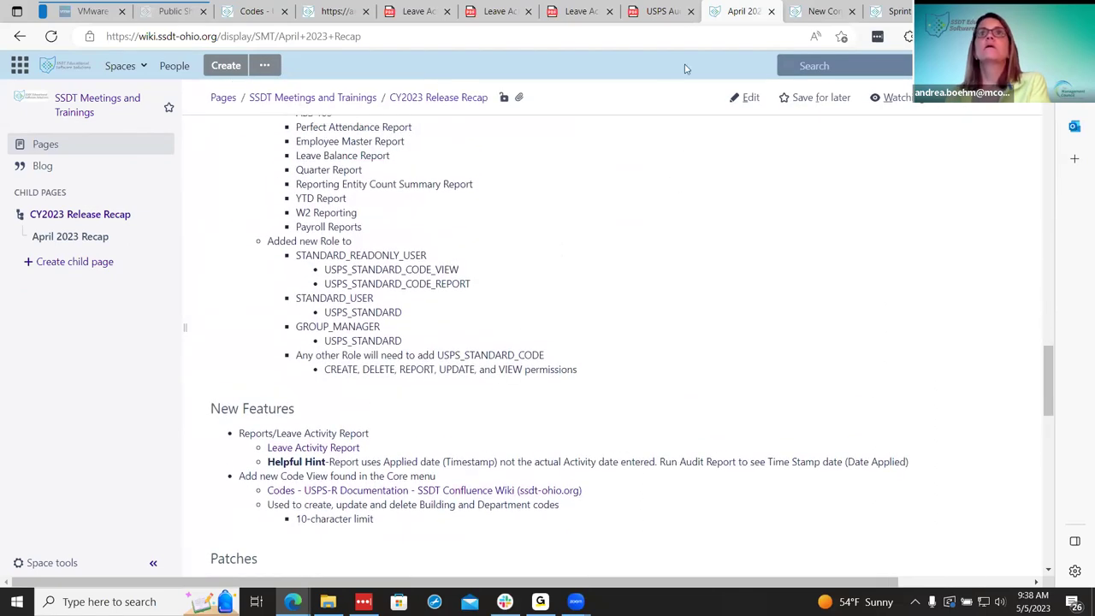
- Switch to USPS, discard the unsaved new position and open the Codes list
click(252, 11)
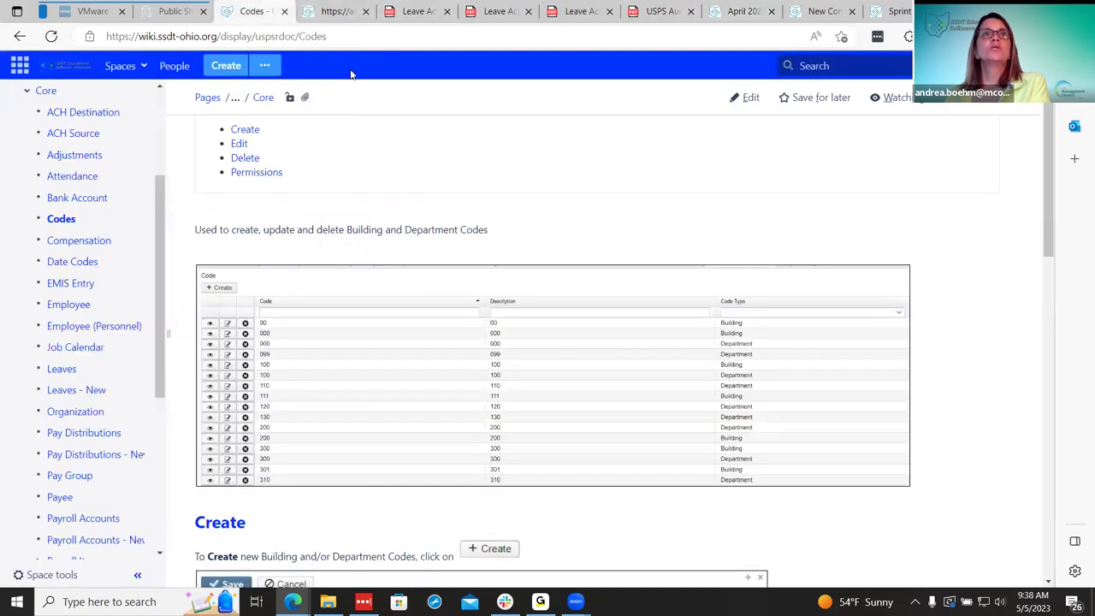
key(ctrl+Tab)
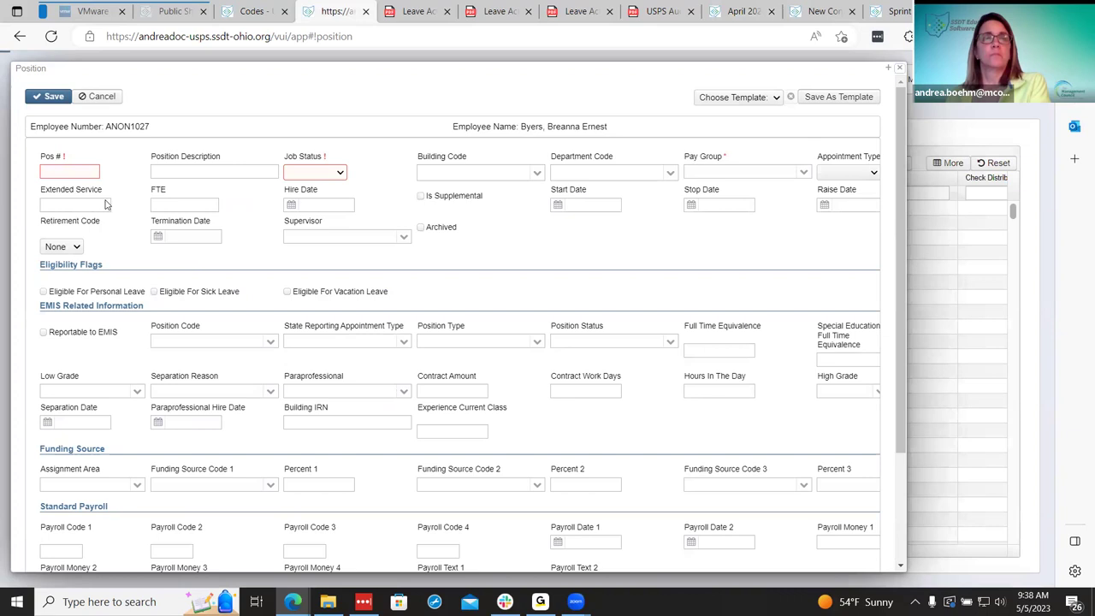
key(Escape)
click(64, 112)
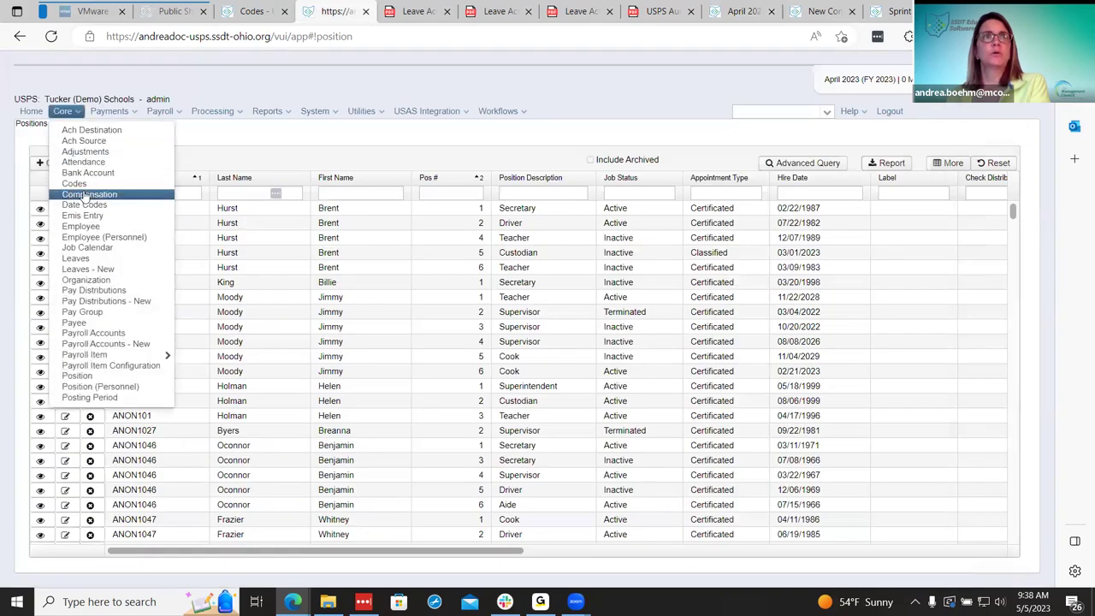
click(84, 184)
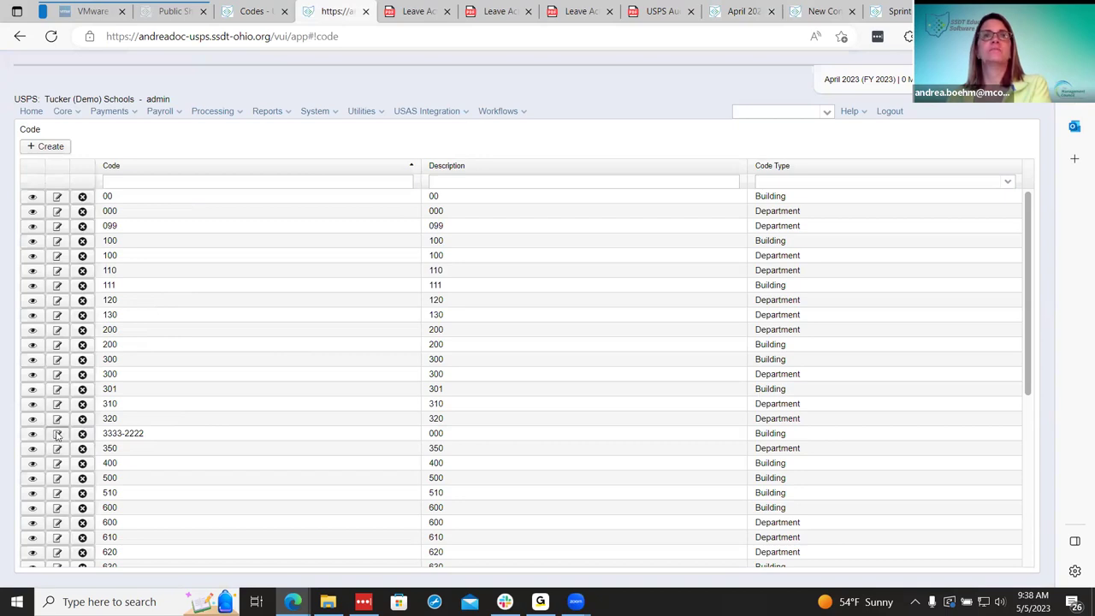
click(58, 434)
click(335, 344)
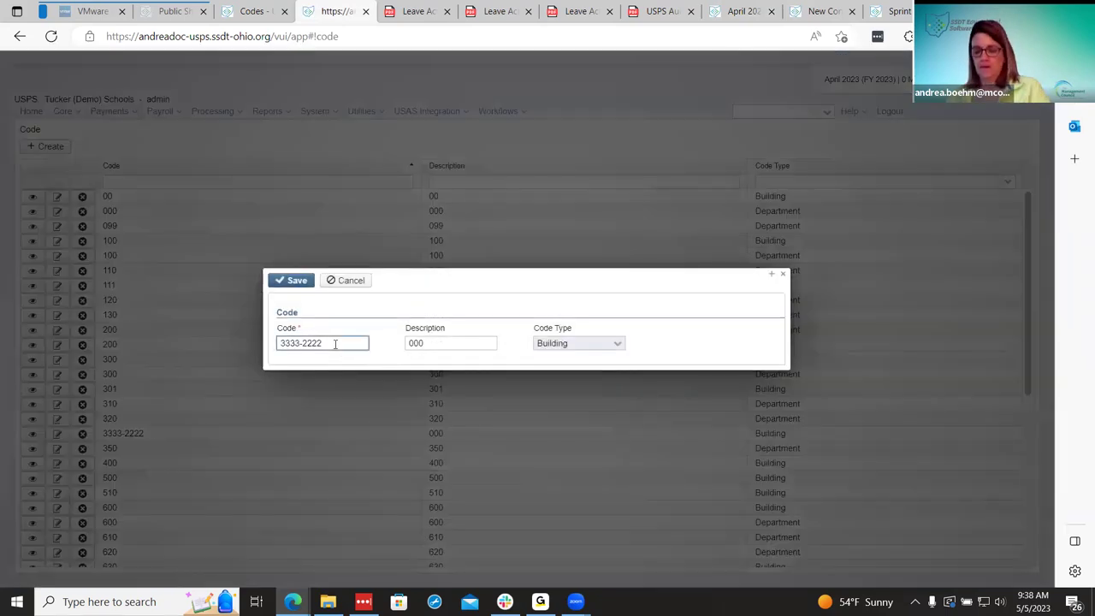
text(0000)
click(295, 285)
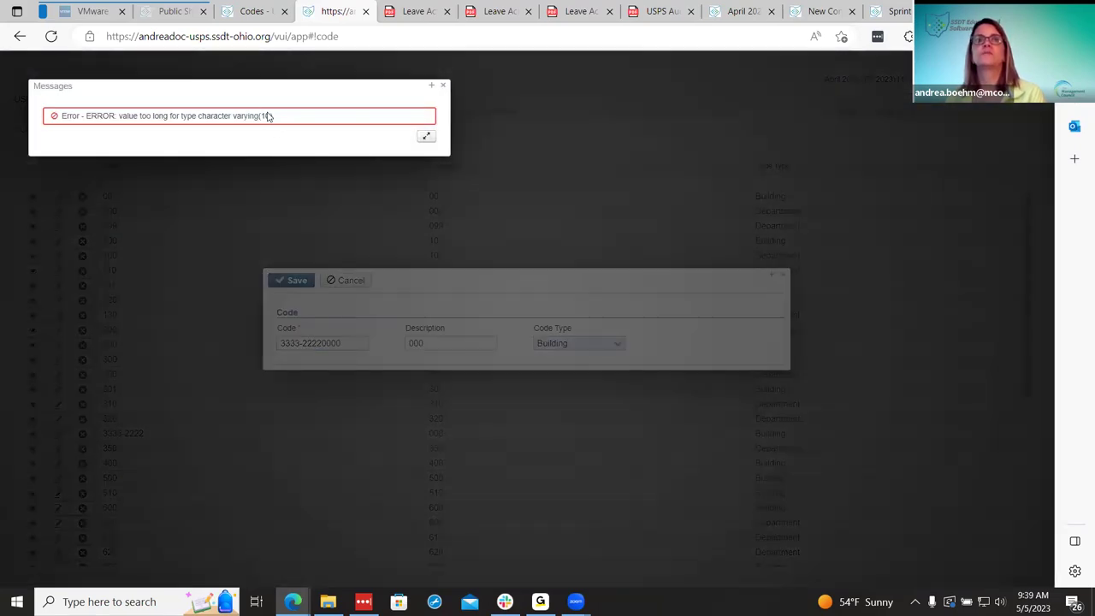
click(443, 85)
- Replace the open building entry's code with AA2 and save it
click(357, 341)
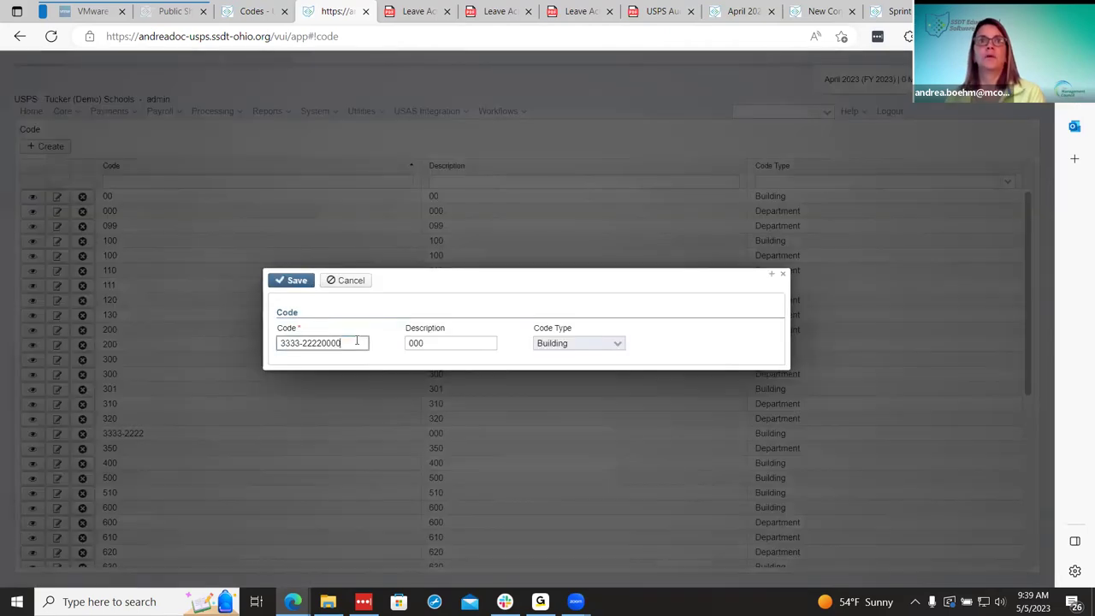
key(BackSpace)
key(BackSpace)
key(BackSpace)
key(BackSpace)
key(BackSpace)
key(BackSpace)
key(BackSpace)
key(BackSpace)
key(BackSpace)
key(BackSpace)
key(BackSpace)
key(BackSpace)
key(BackSpace)
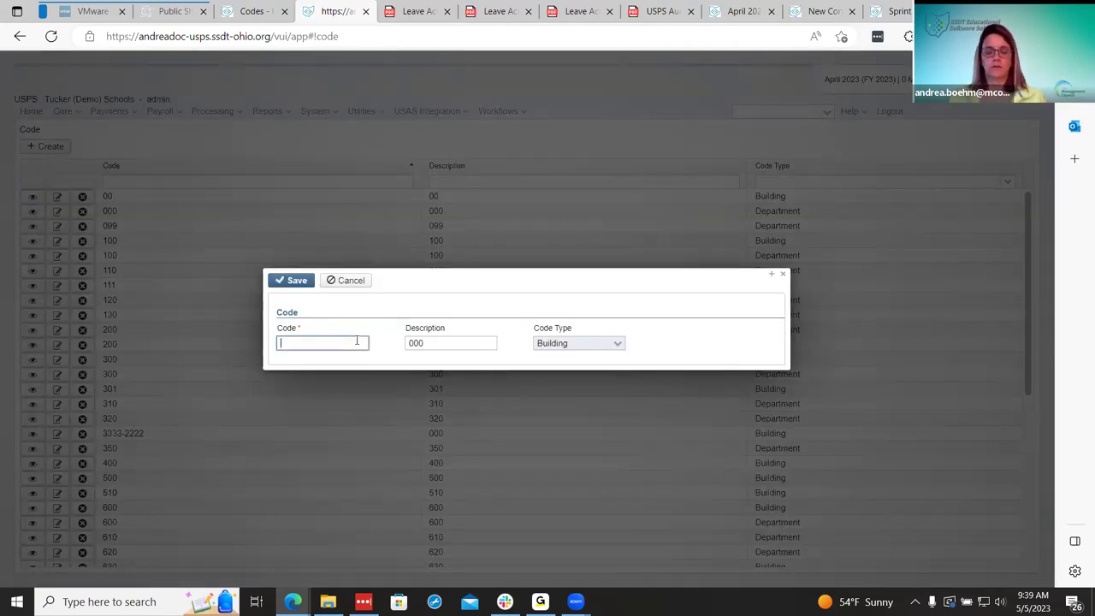
text(AA2)
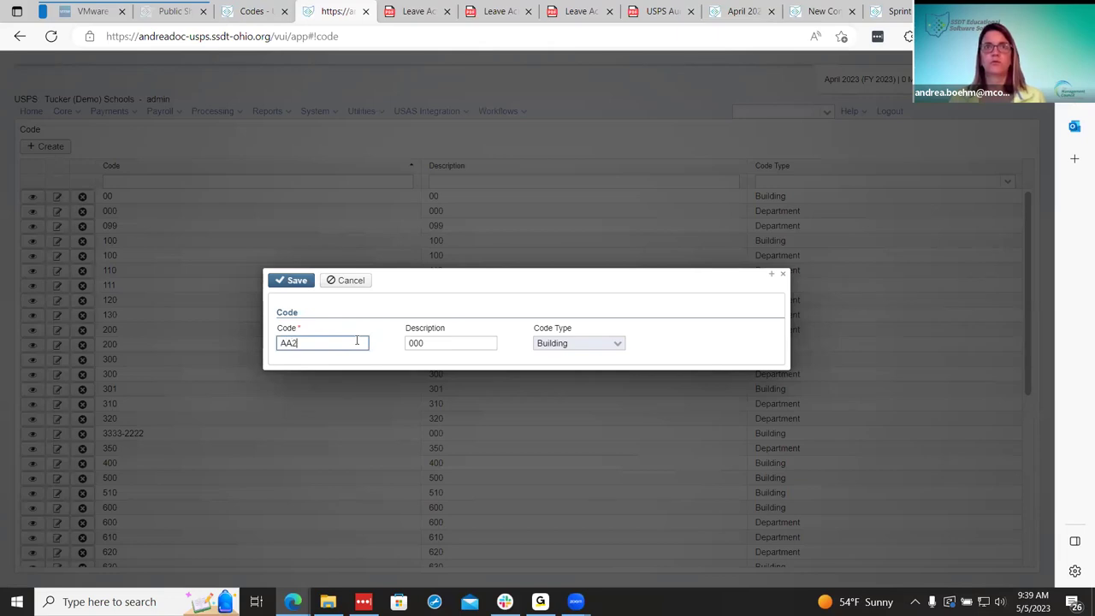
click(288, 282)
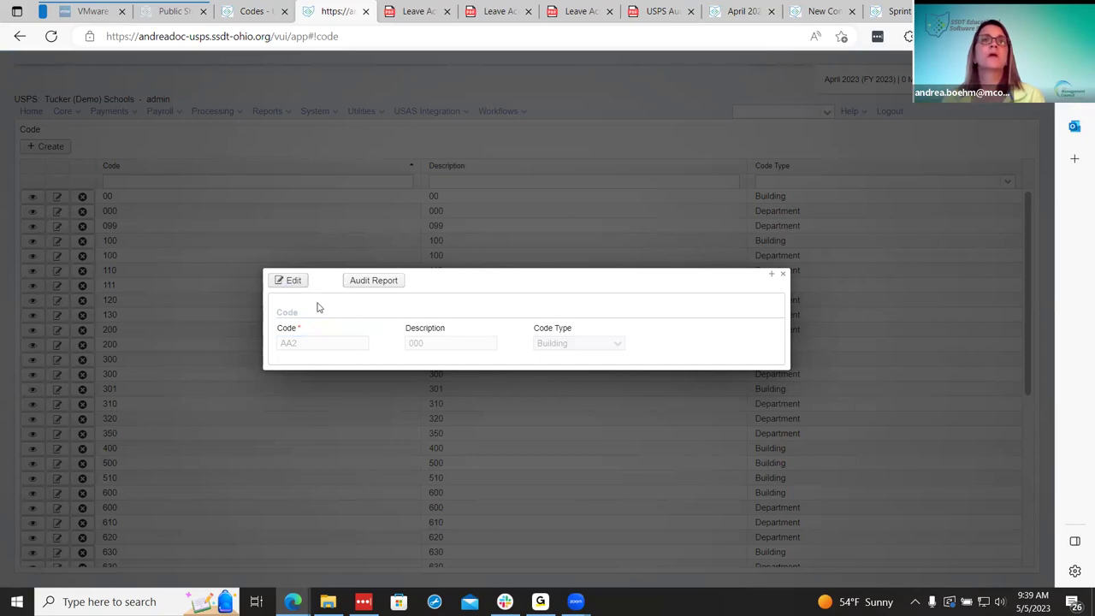
- Change the building code AA2 to AA2-22, save and close it, and locate the entry in the Codes list
click(294, 282)
click(313, 342)
text(-22)
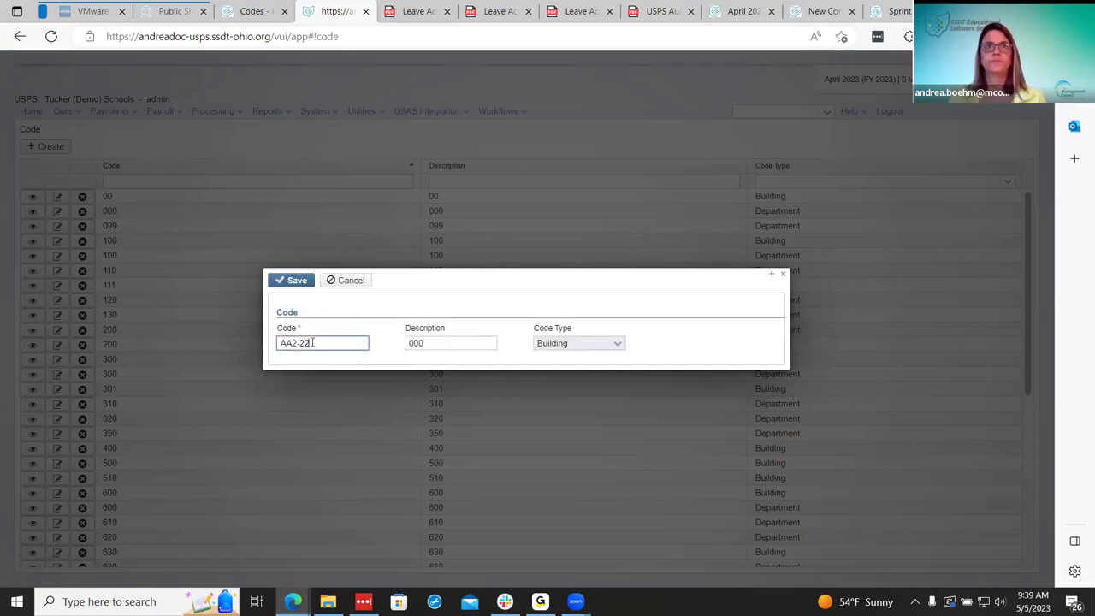
click(289, 283)
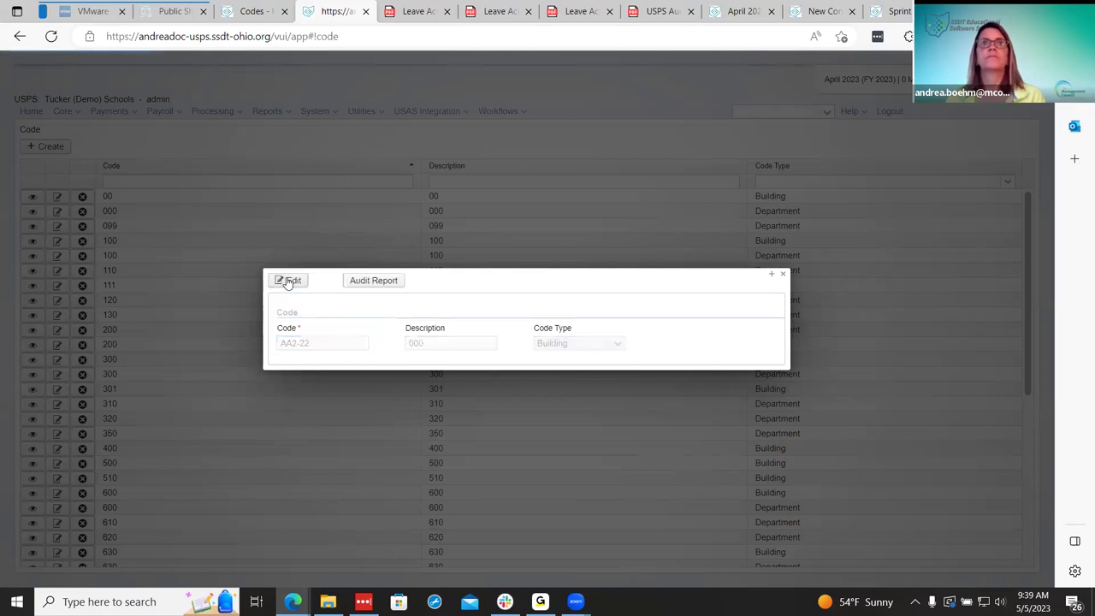
click(288, 282)
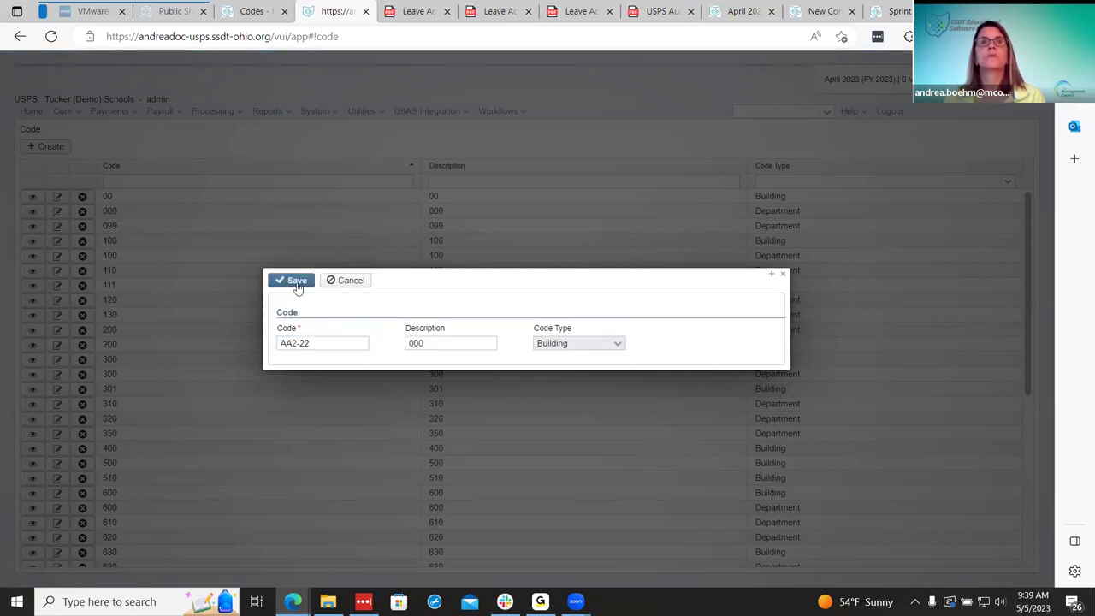
click(782, 275)
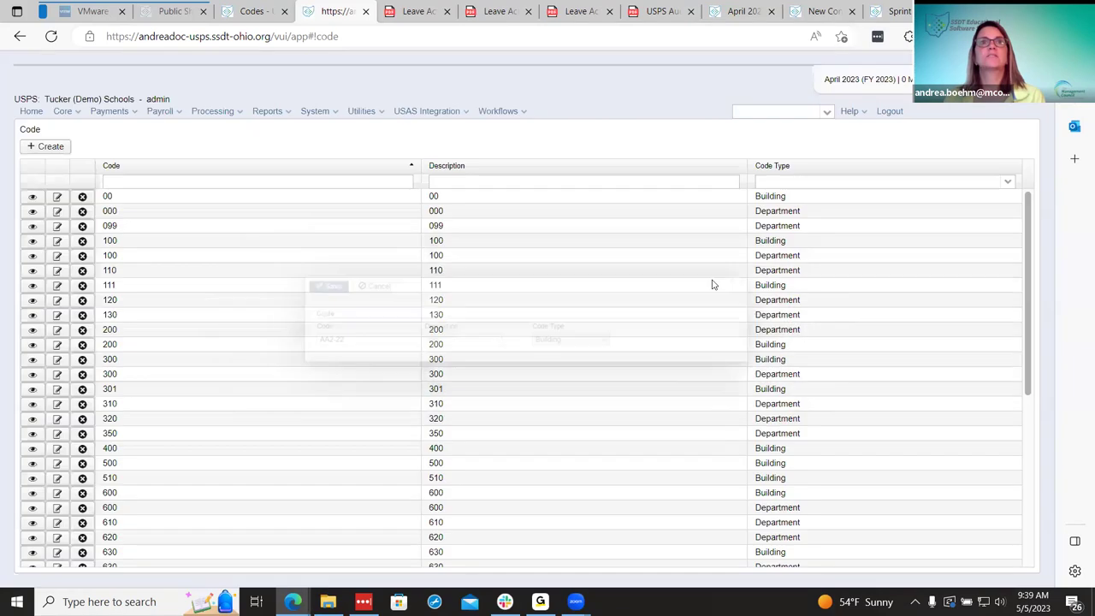
scroll(207, 508, down, 4)
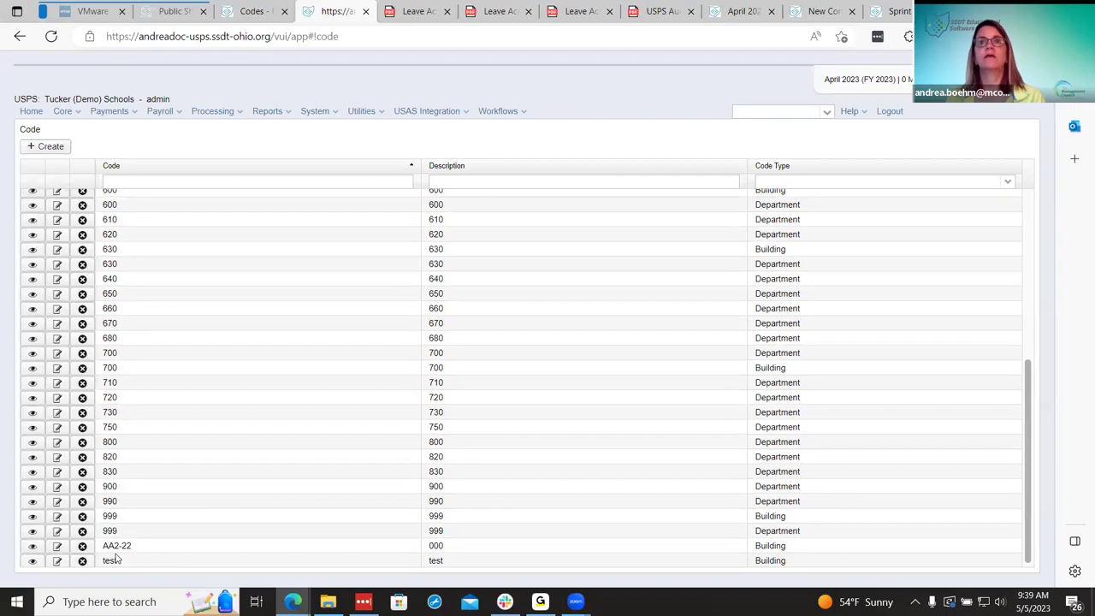
scroll(117, 558, up, 4)
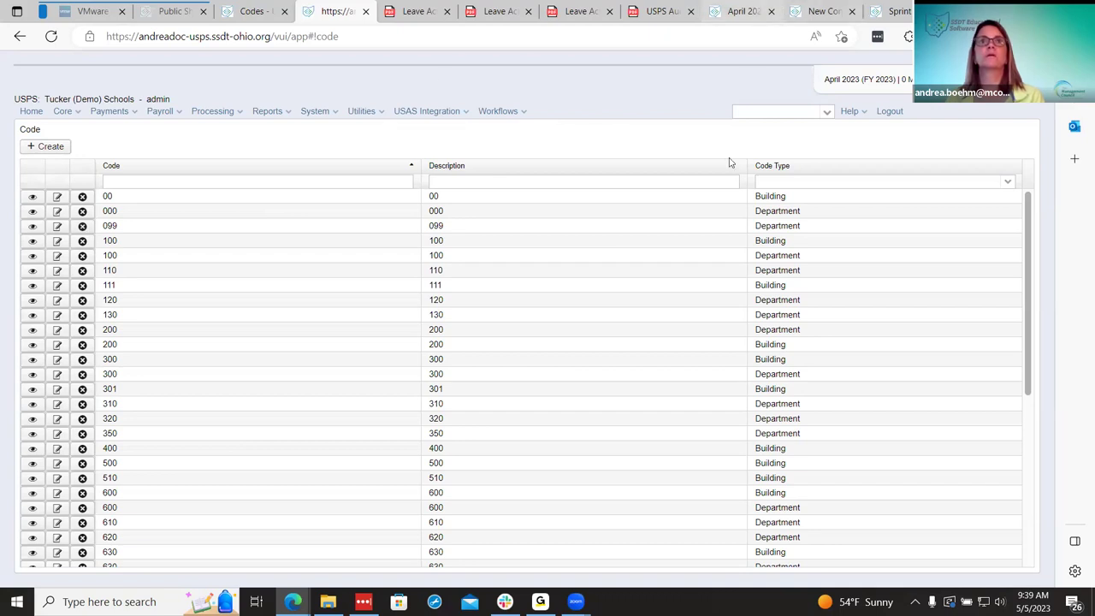
- Return to the recap and review the building and department code changes, role permissions, and New Features section
click(743, 11)
scroll(700, 460, up, 2)
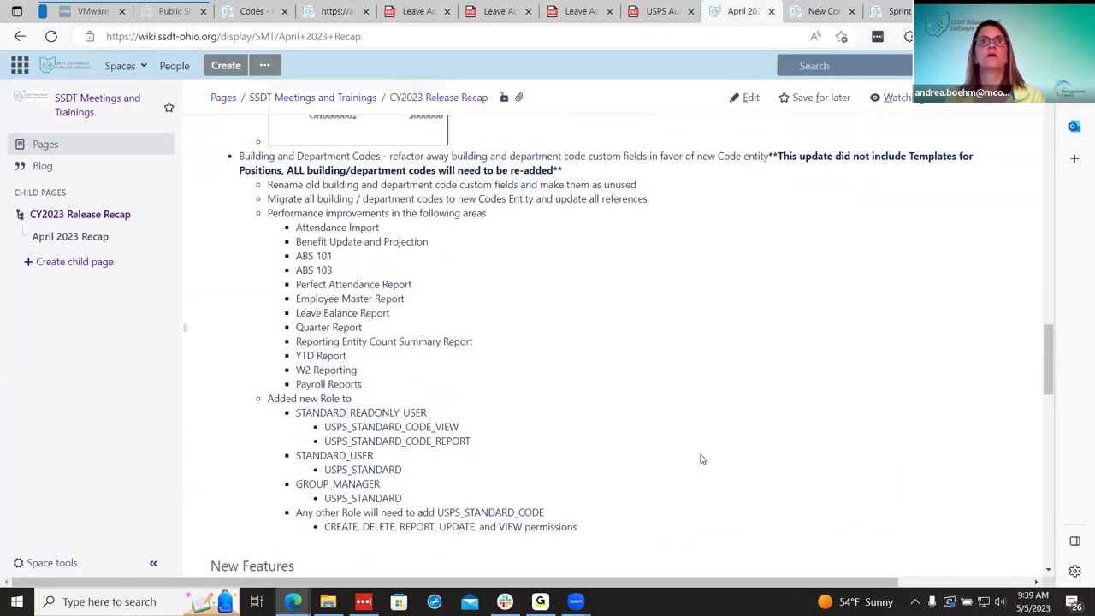
scroll(700, 460, up, 1)
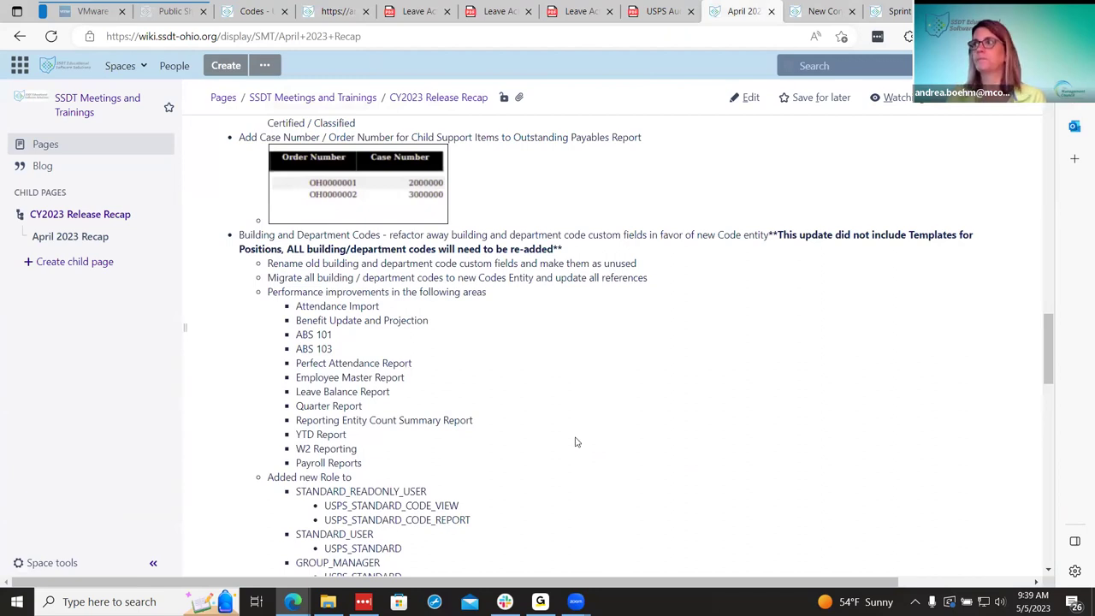
scroll(558, 441, down, 3)
scroll(559, 441, down, 2)
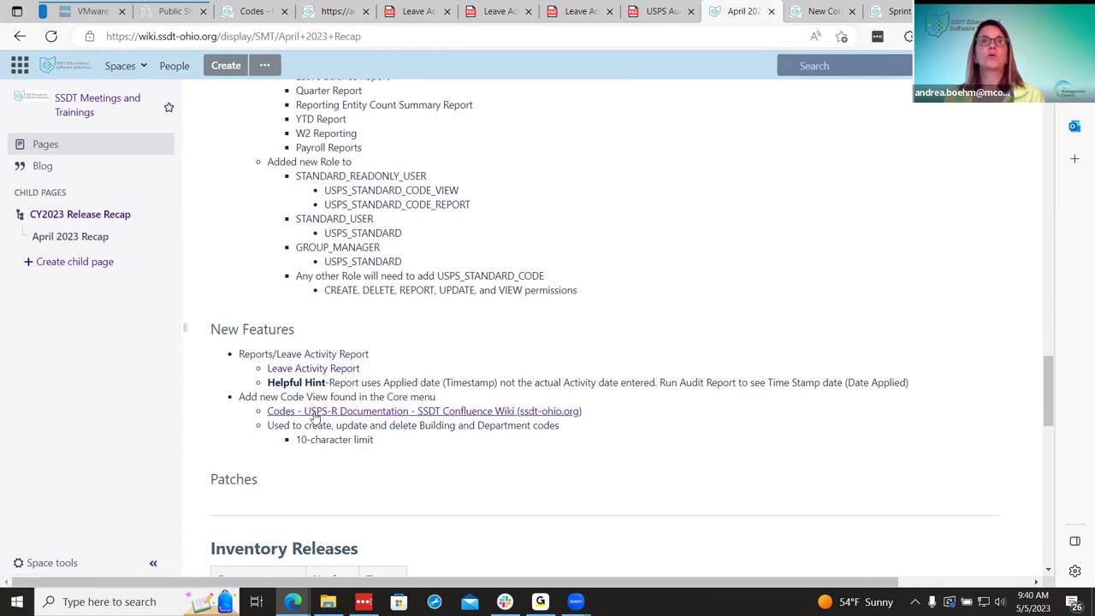
scroll(369, 378, up, 6)
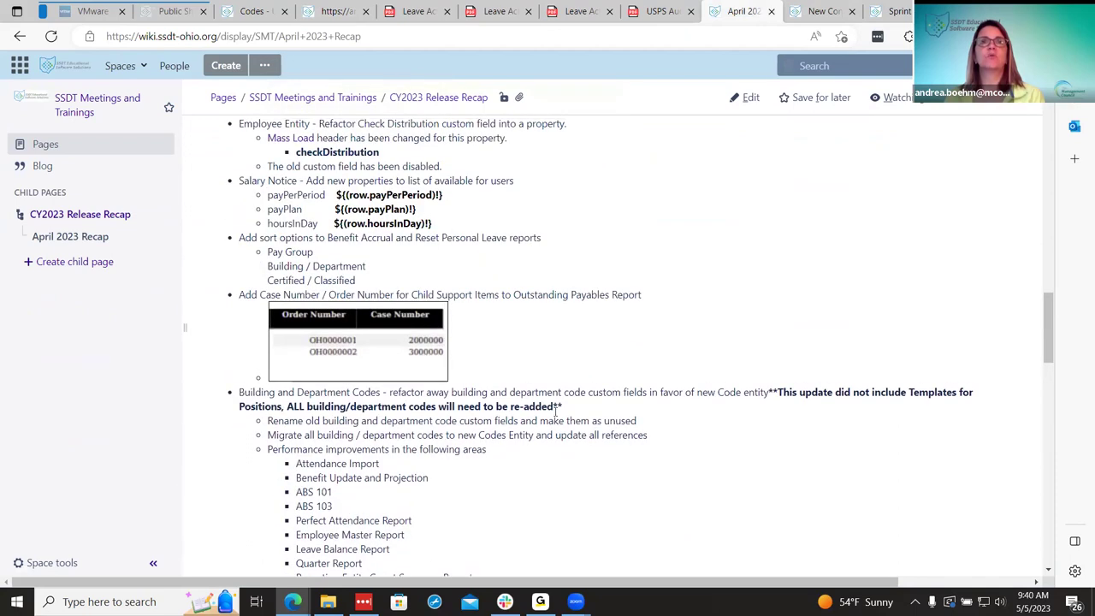
scroll(553, 413, down, 5)
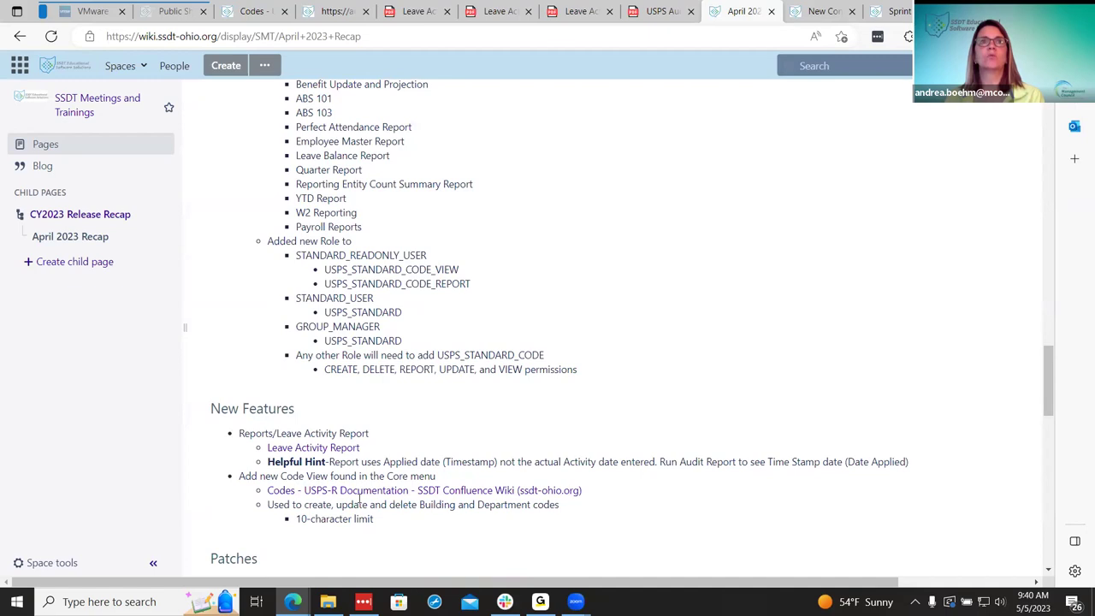
scroll(359, 498, up, 1)
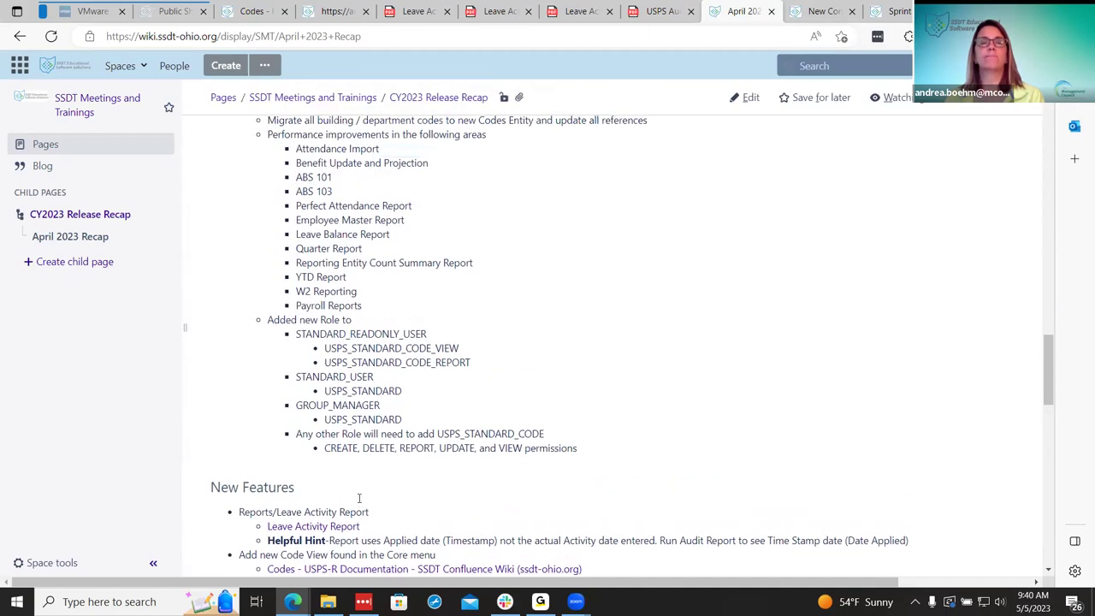
scroll(359, 504, down, 1)
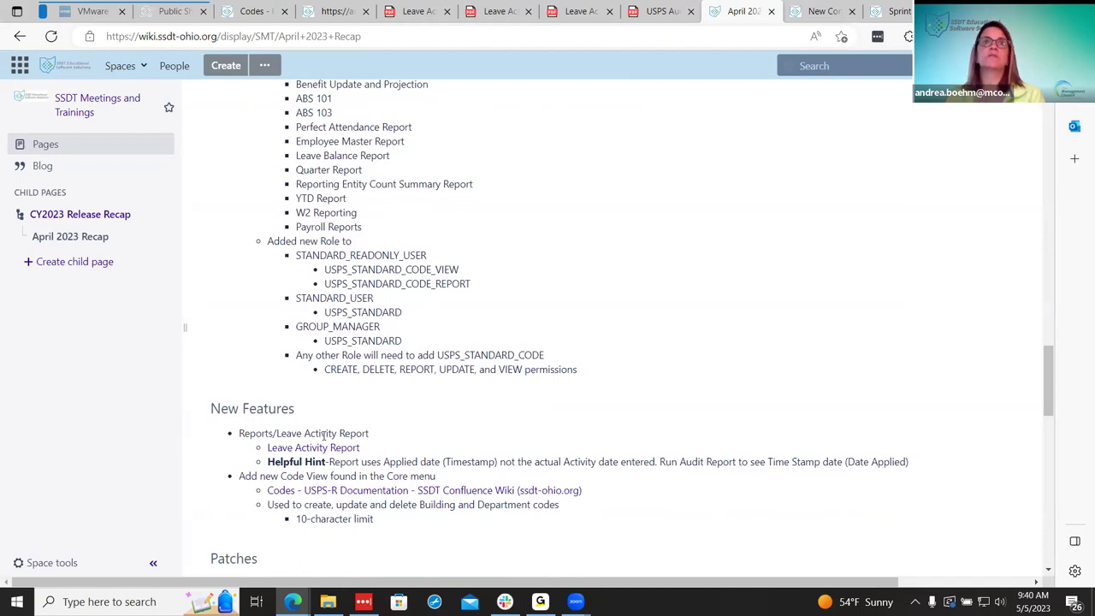
- Open the Leave Activity Report in USPS and show its sort options
click(338, 12)
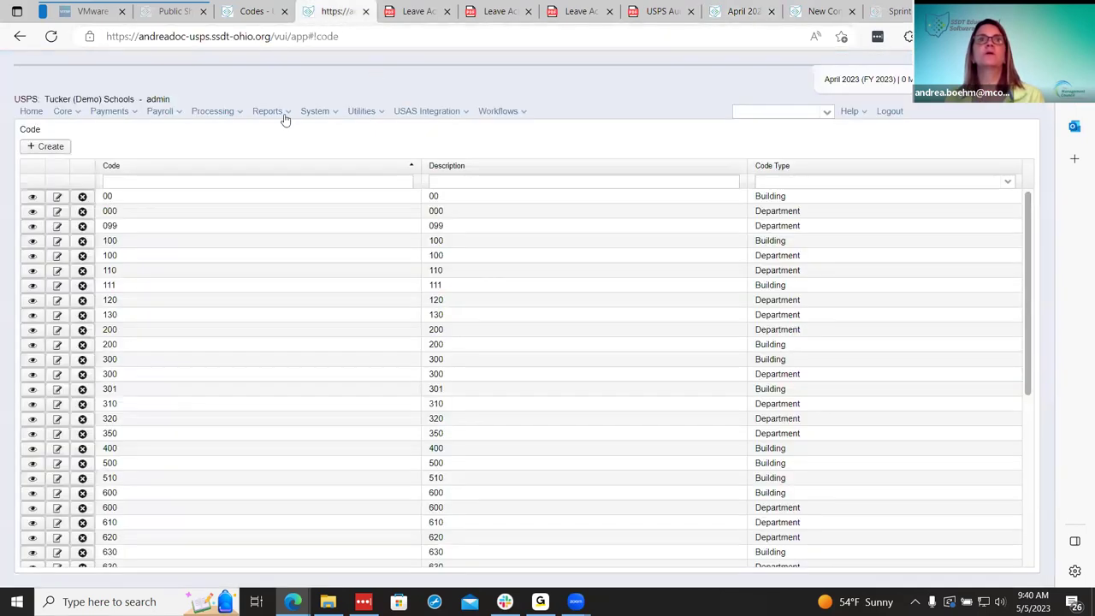
click(285, 118)
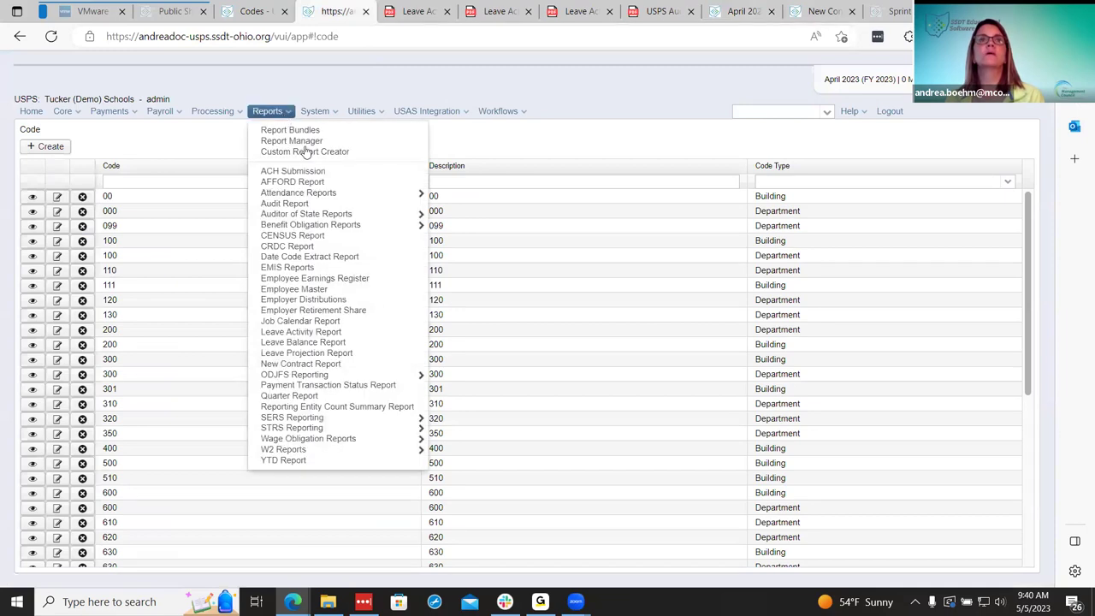
click(351, 332)
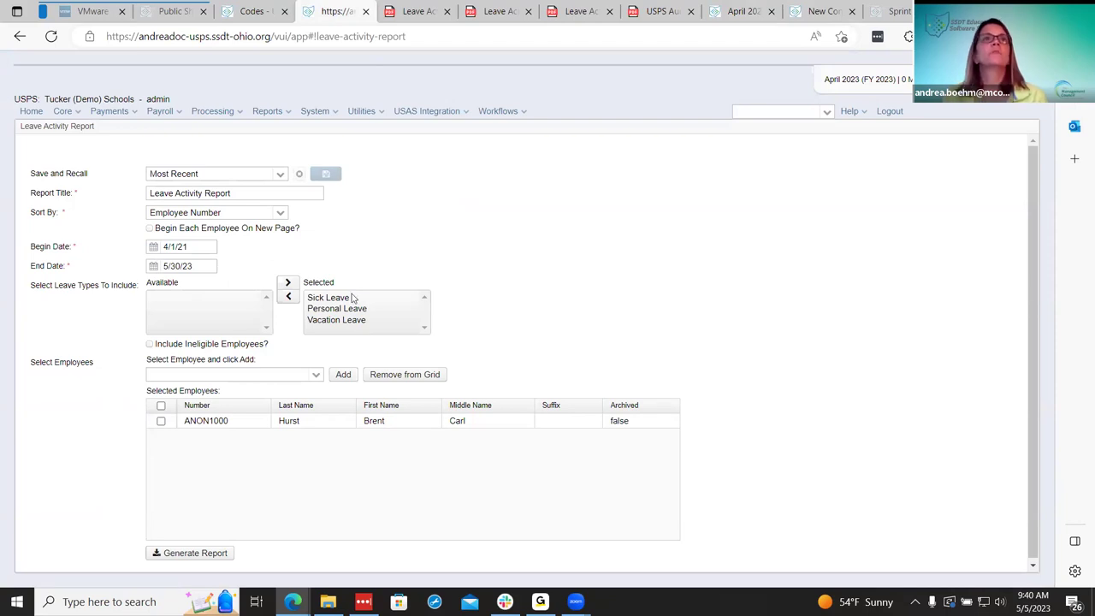
click(282, 214)
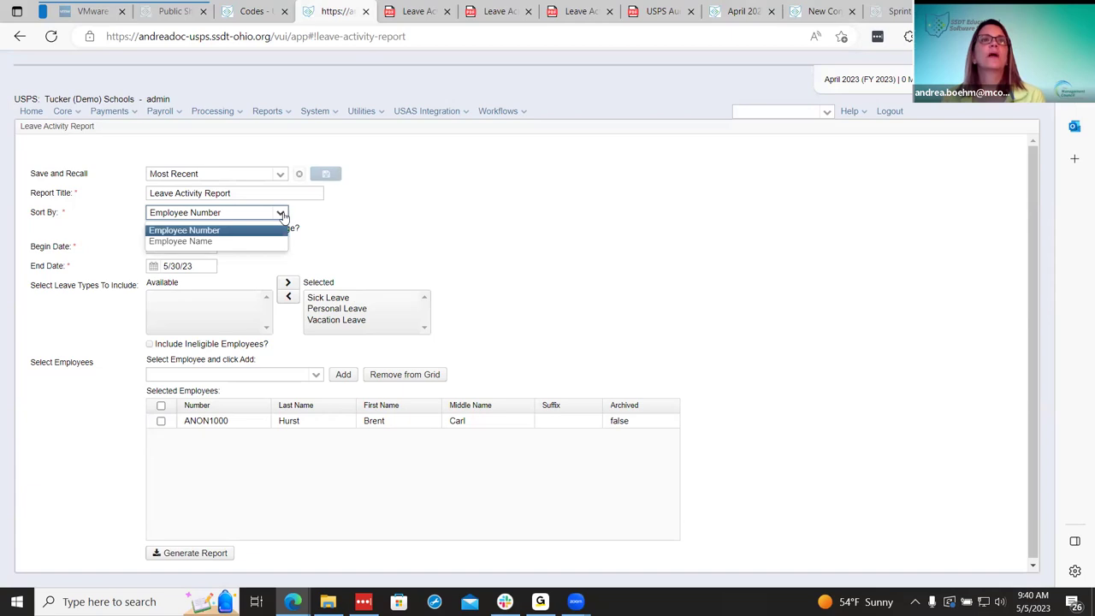
click(281, 214)
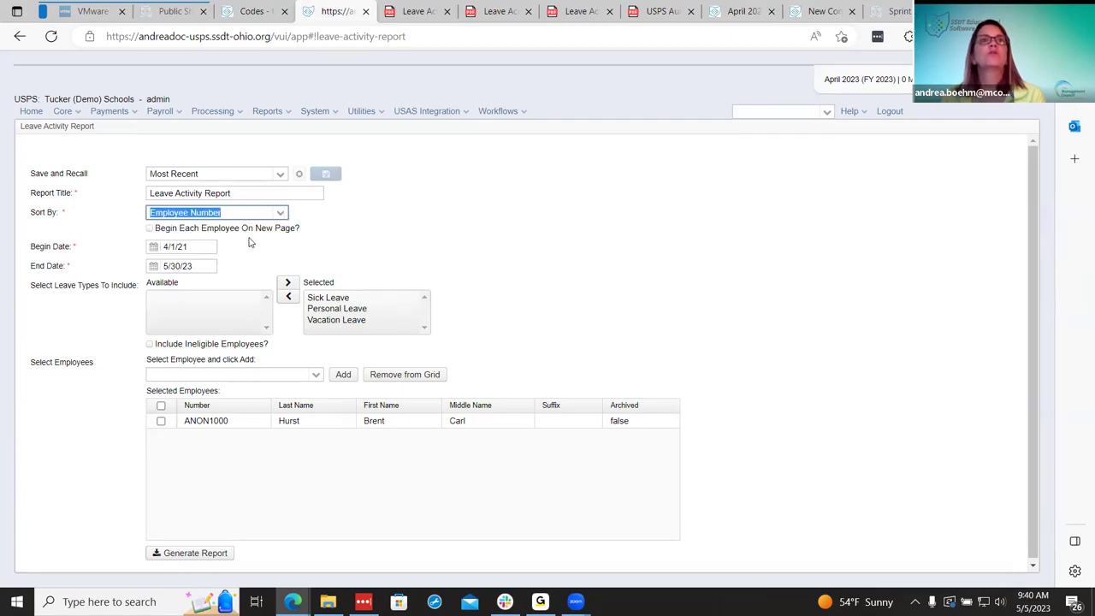
- Include ineligible employees in the Leave Activity Report and examine the additional archived employees option
scroll(261, 266, down, 1)
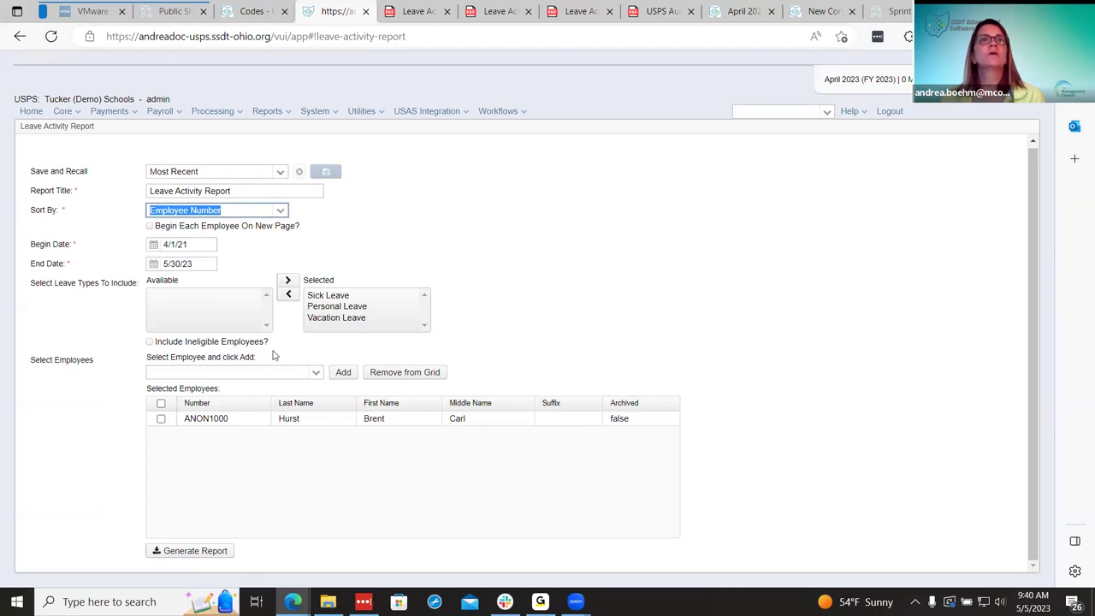
click(150, 342)
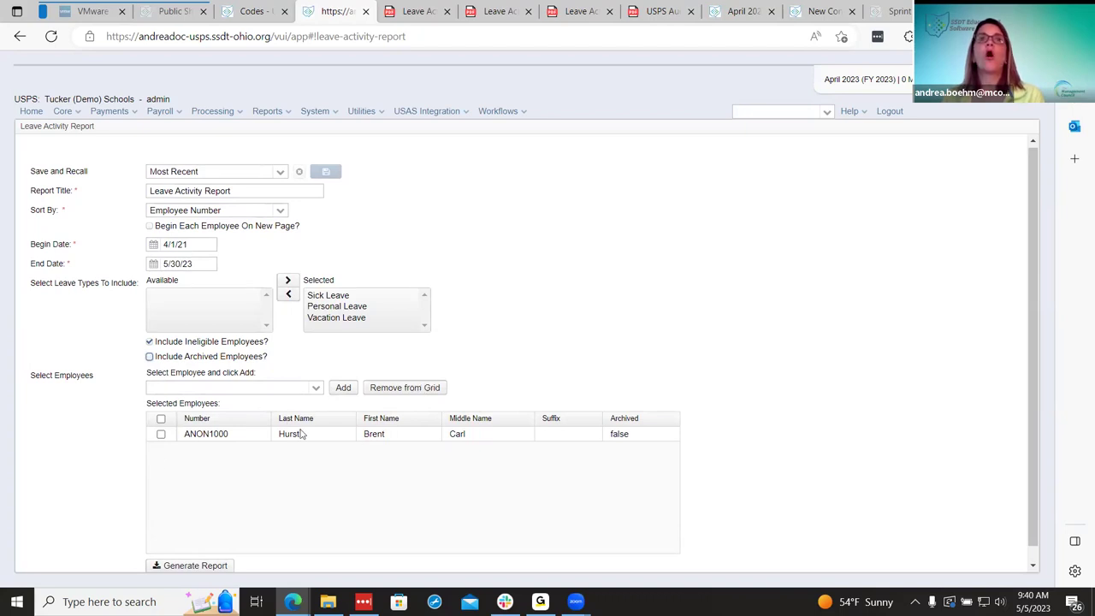
scroll(289, 493, down, 1)
scroll(289, 493, up, 1)
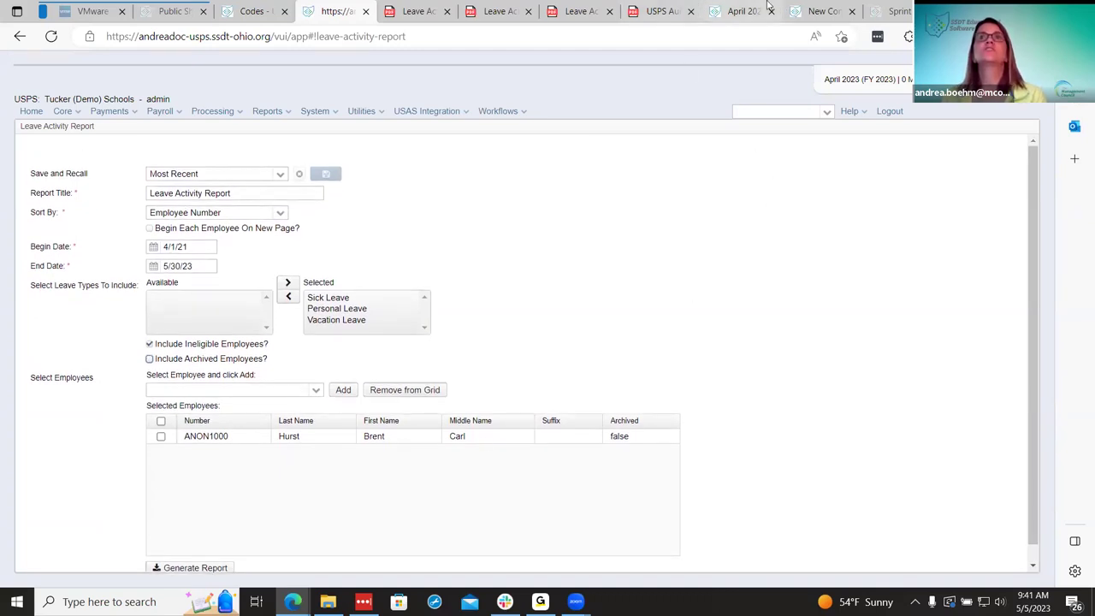
- Open the Leave Activity Report page in the Reports section of the USPS-R User Manual documentation
click(740, 9)
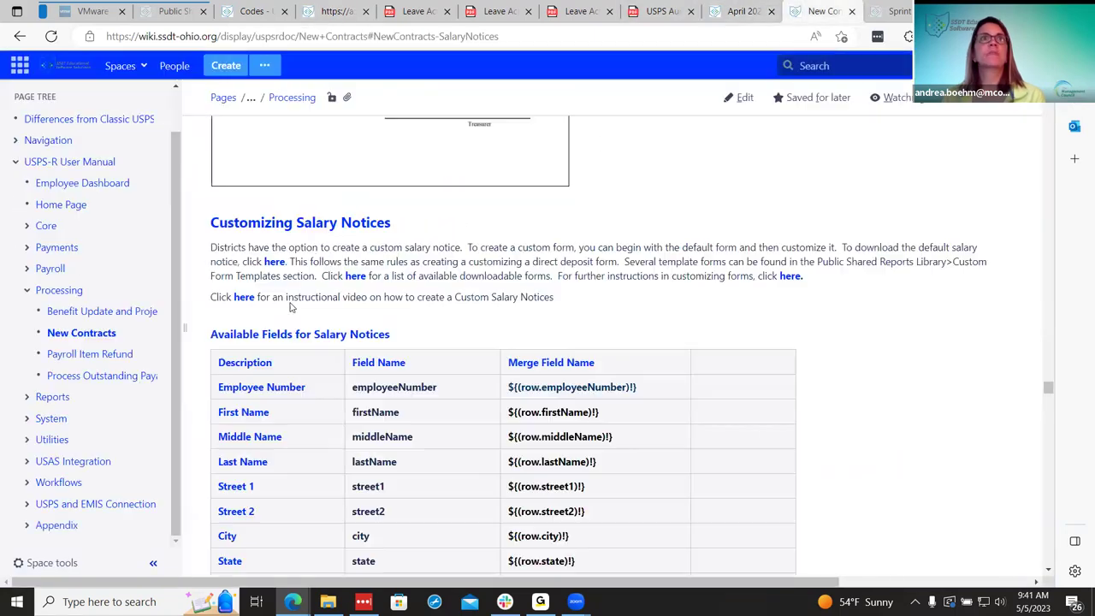
click(250, 11)
scroll(59, 488, down, 1)
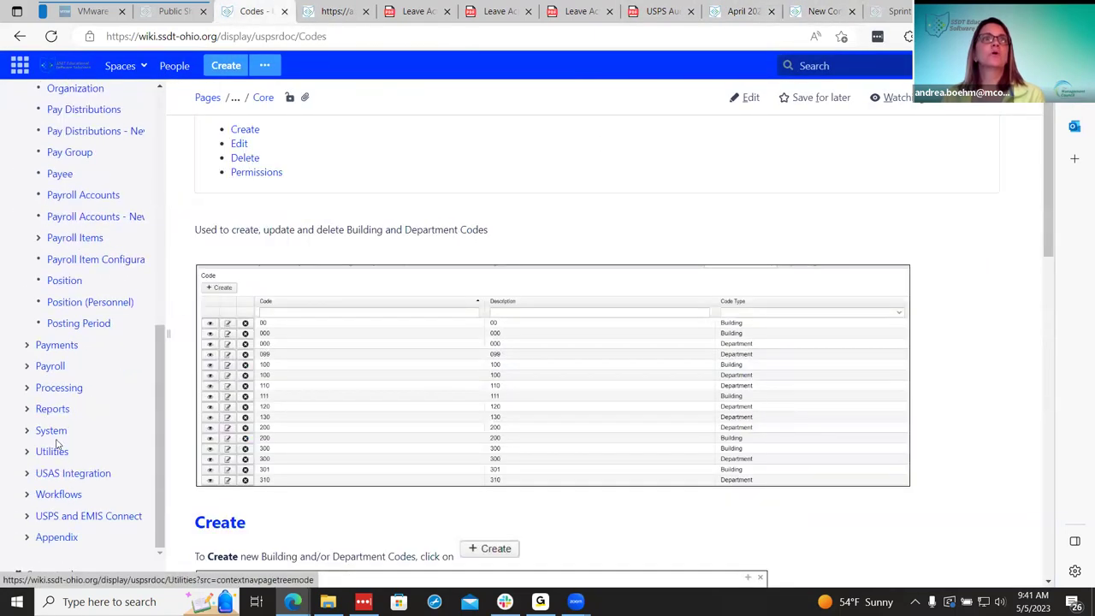
click(33, 408)
scroll(51, 445, down, 3)
scroll(64, 458, down, 3)
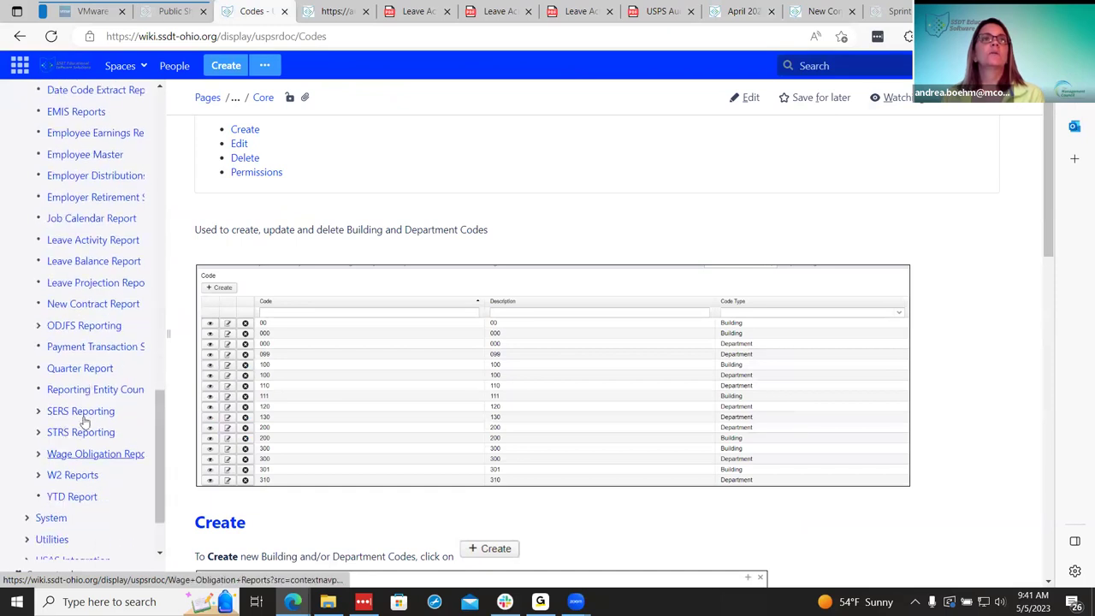
click(87, 239)
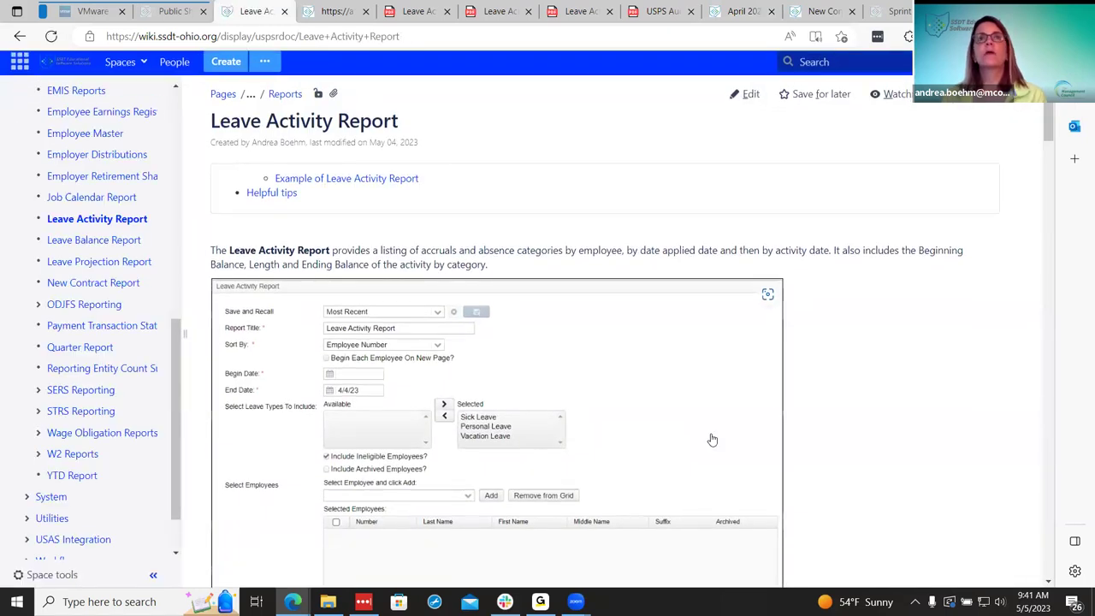
- Review the Leave Activity Report's field definitions, including its date and archived employee options, and read the Helpful tips
scroll(712, 439, down, 10)
scroll(711, 435, down, 2)
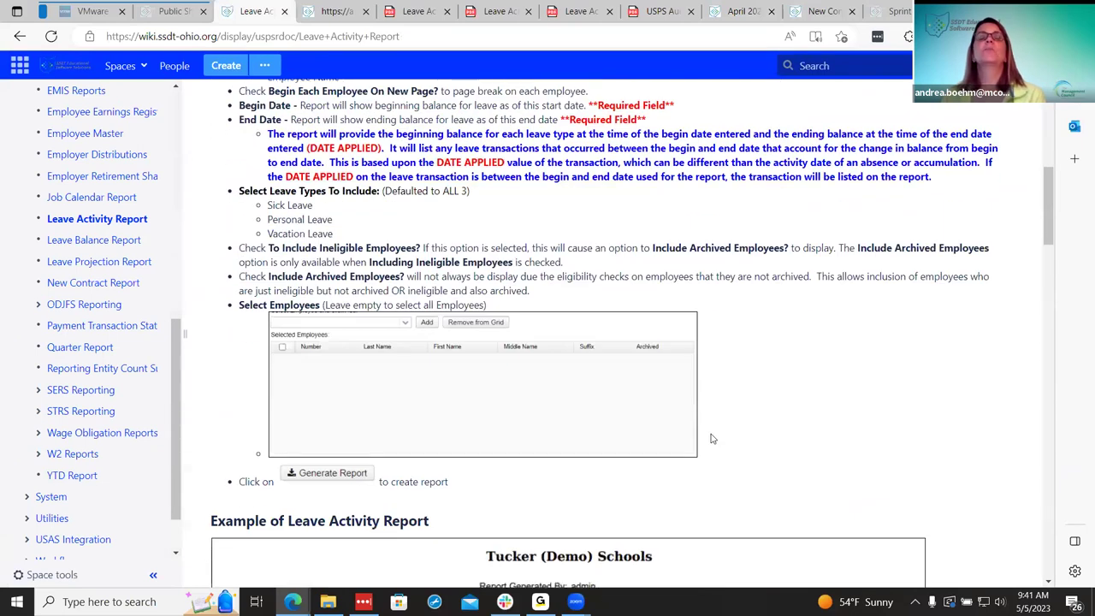
scroll(711, 439, up, 3)
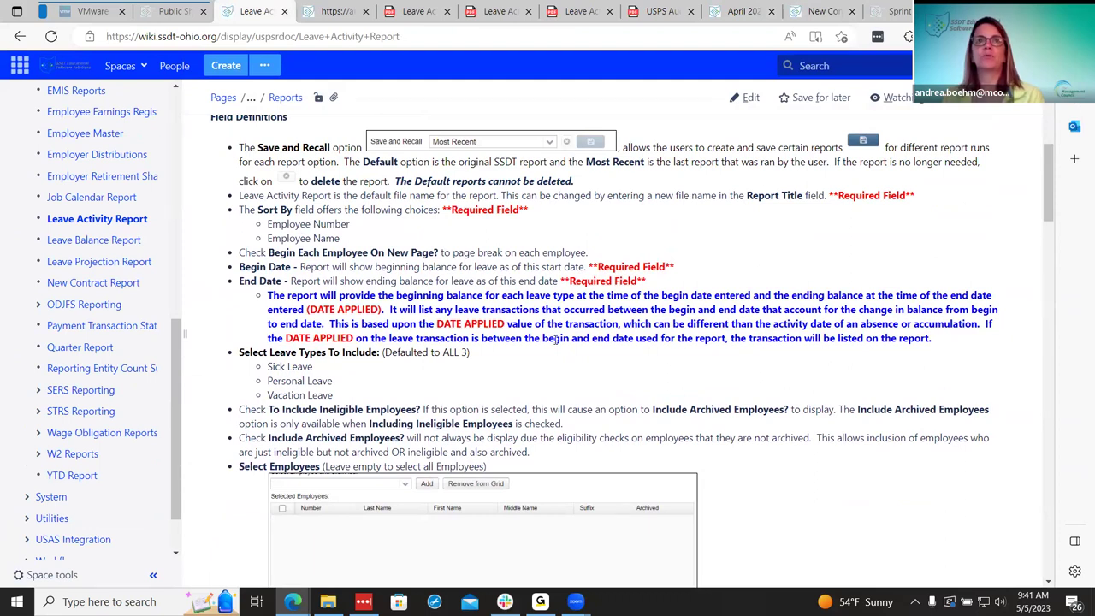
scroll(556, 340, down, 20)
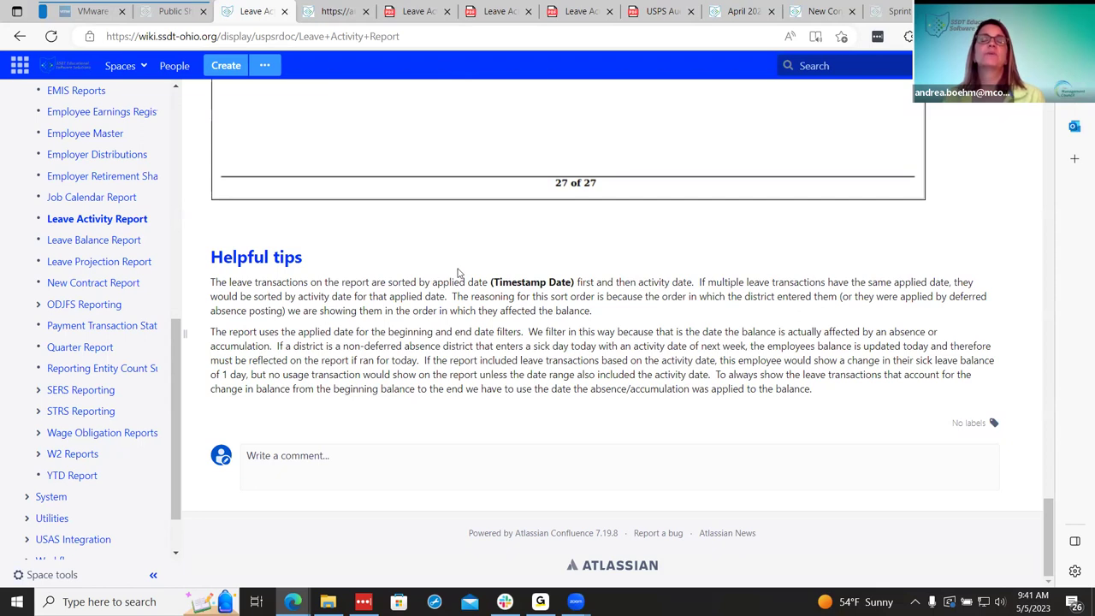
- Return to the USPS demo application and open the Attendance records to view the absence entries
mouse_move(420, 5)
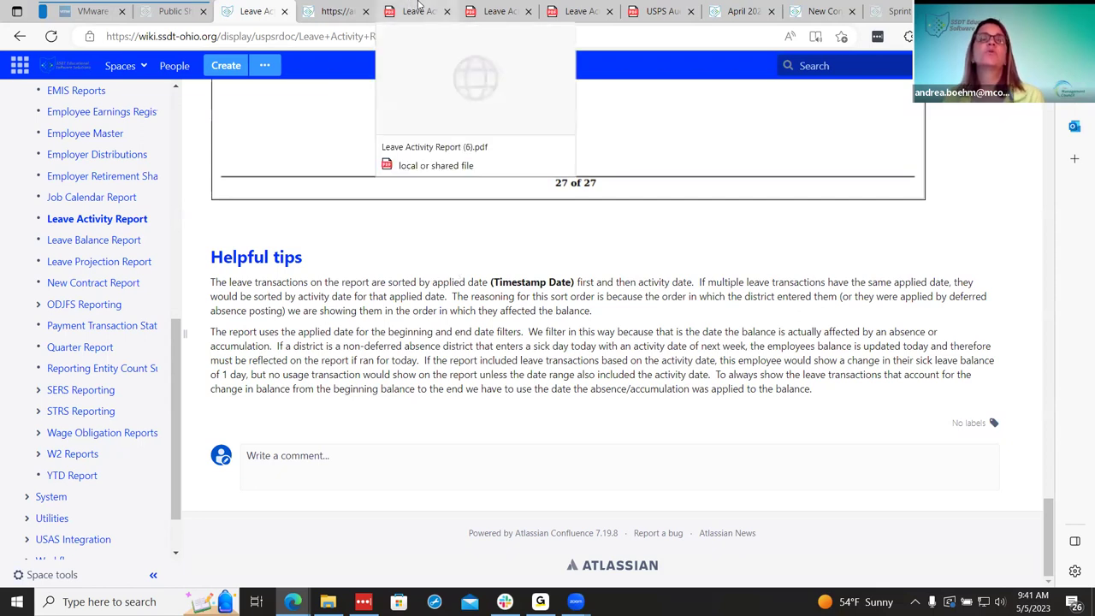
mouse_move(366, 6)
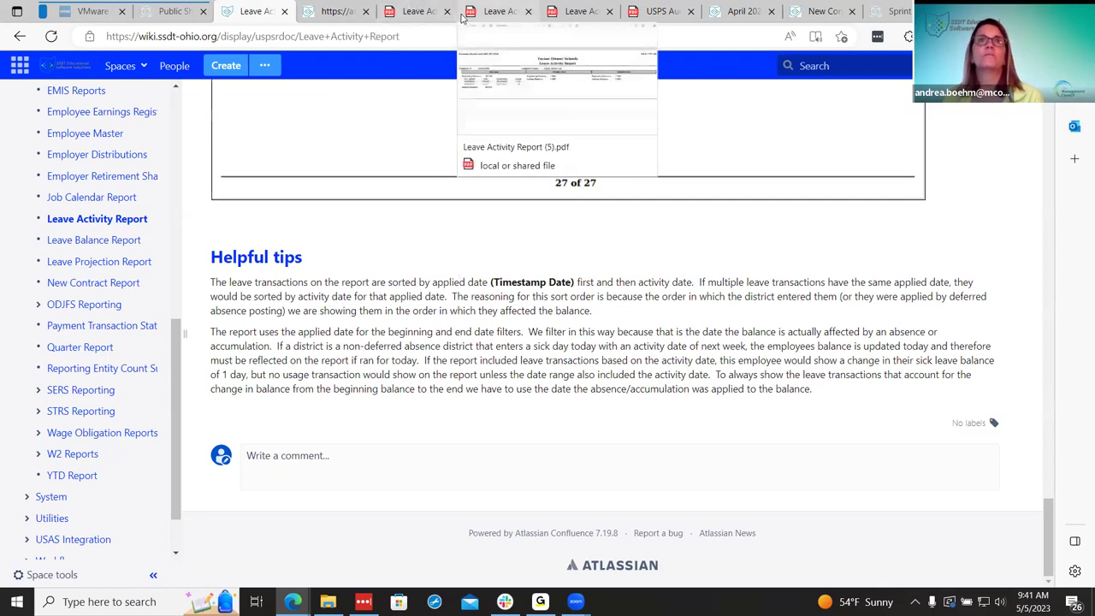
click(355, 9)
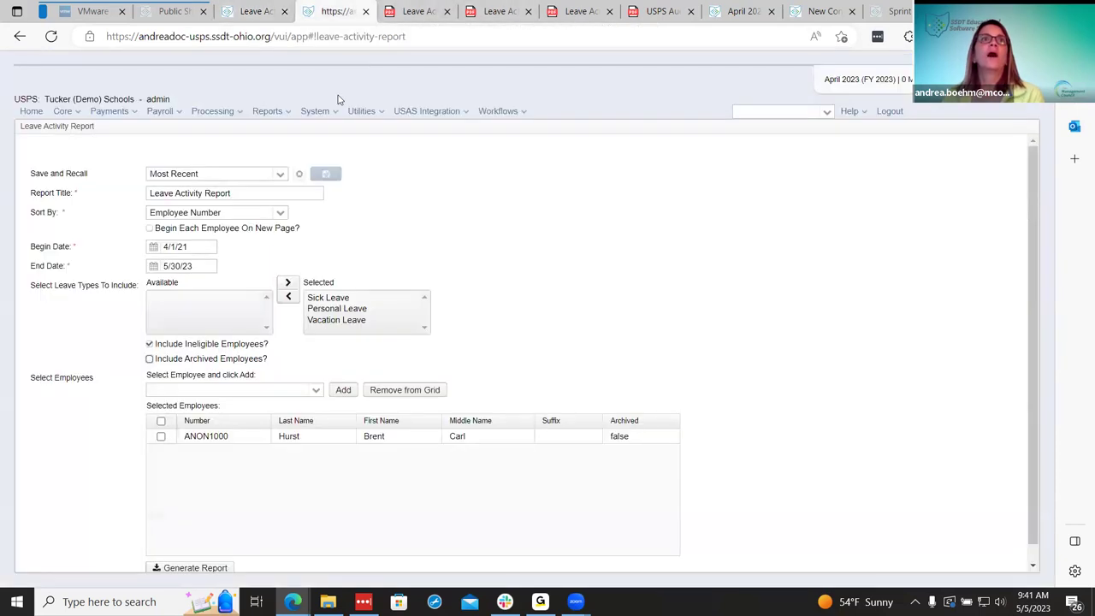
click(64, 112)
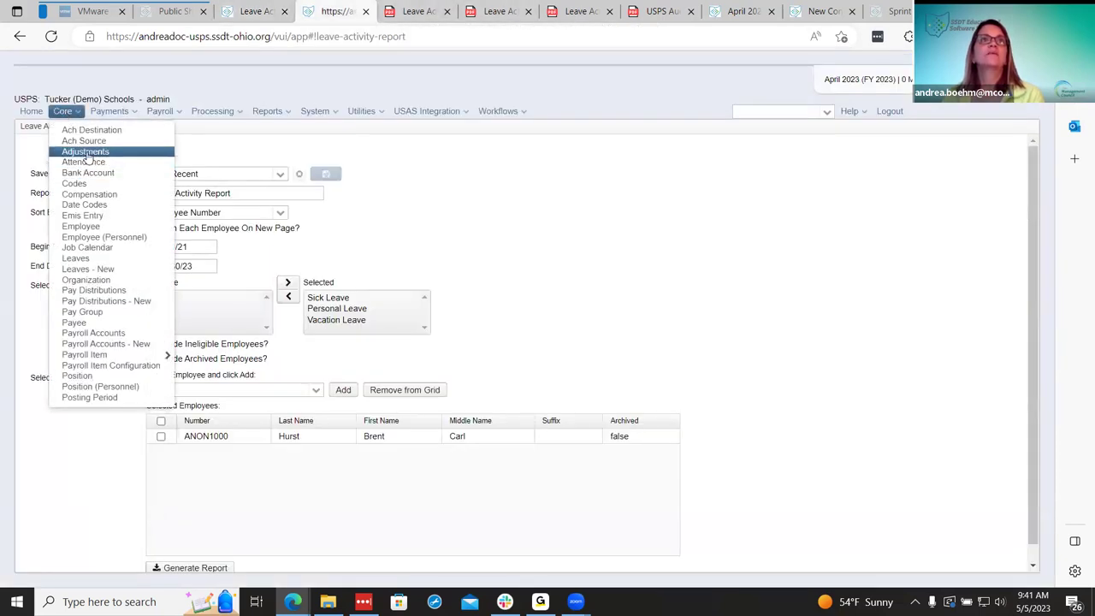
click(88, 172)
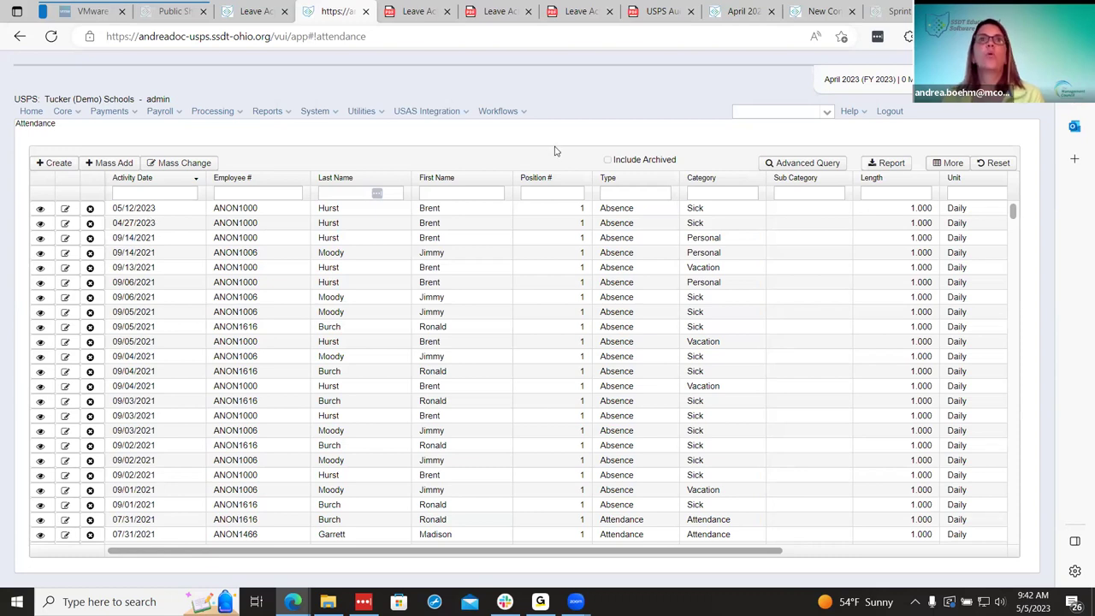
- Examine Leave Activity Report (4).pdf, comparing its 4/1/2023 to 4/30/2023 date range with the listed leave transactions and balances
click(587, 15)
scroll(587, 305, up, 10)
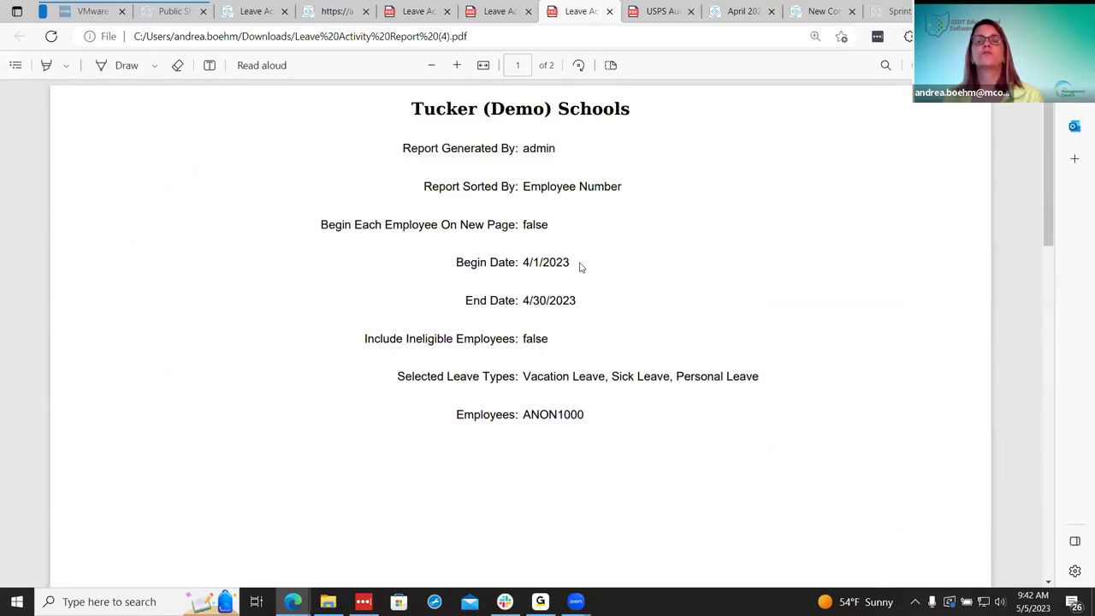
scroll(607, 324, down, 10)
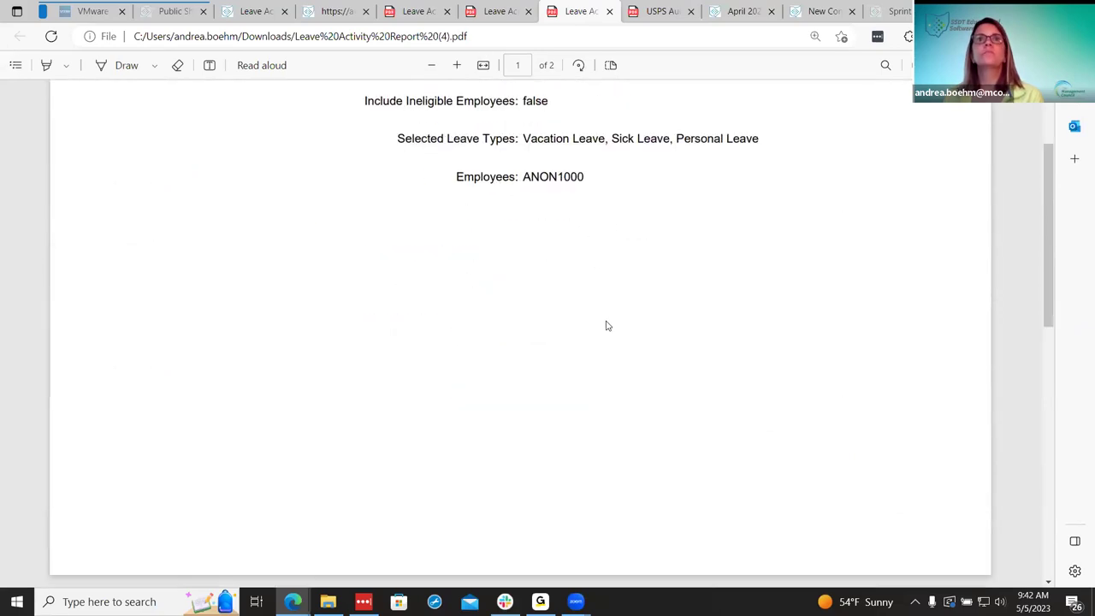
scroll(606, 325, down, 1)
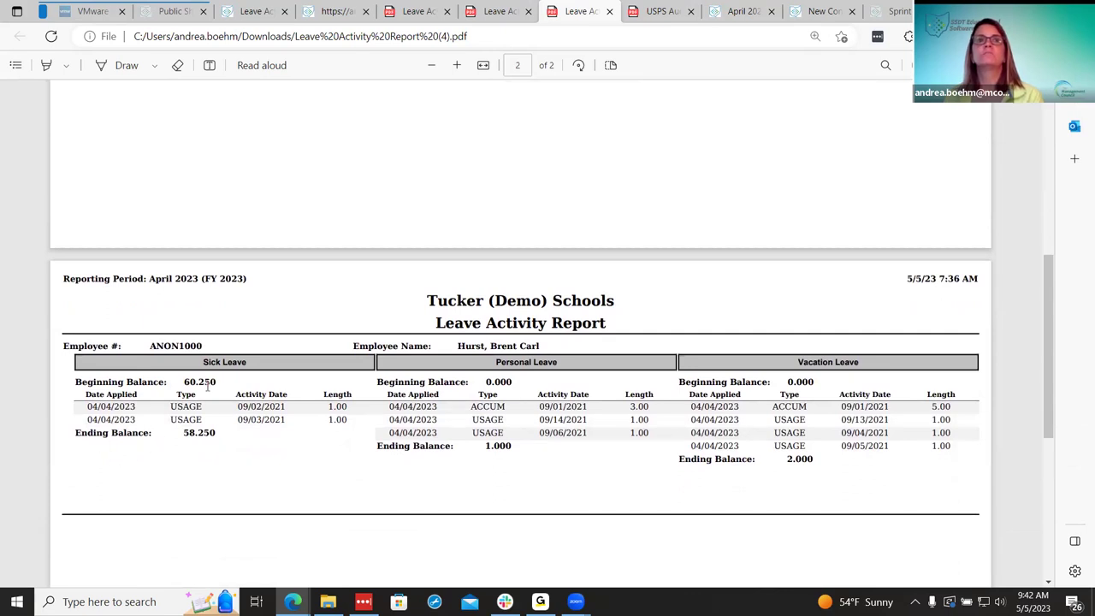
scroll(574, 386, up, 6)
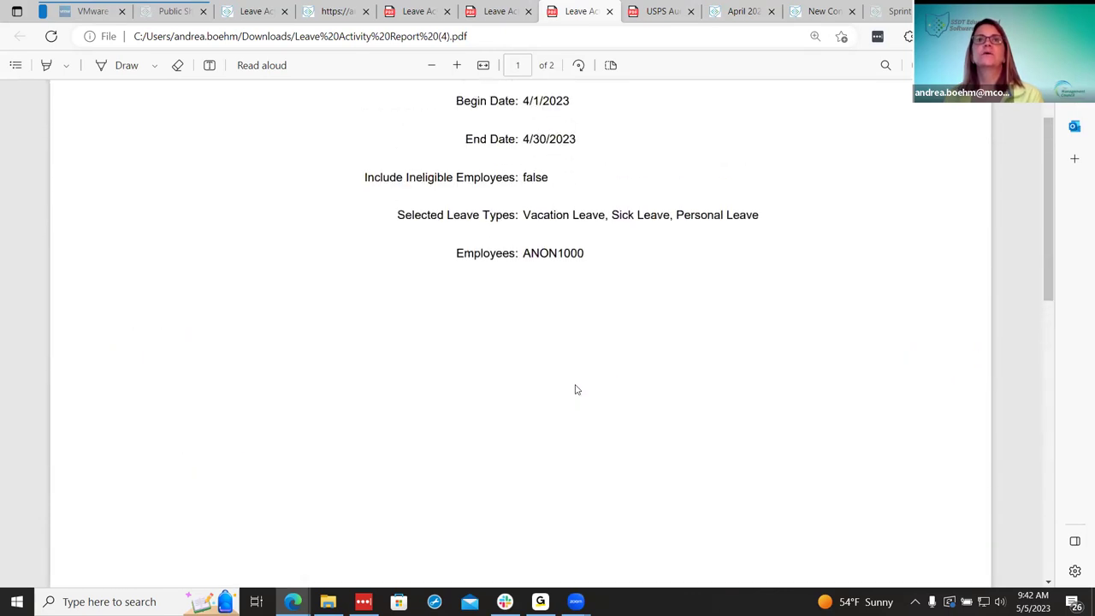
scroll(576, 386, down, 6)
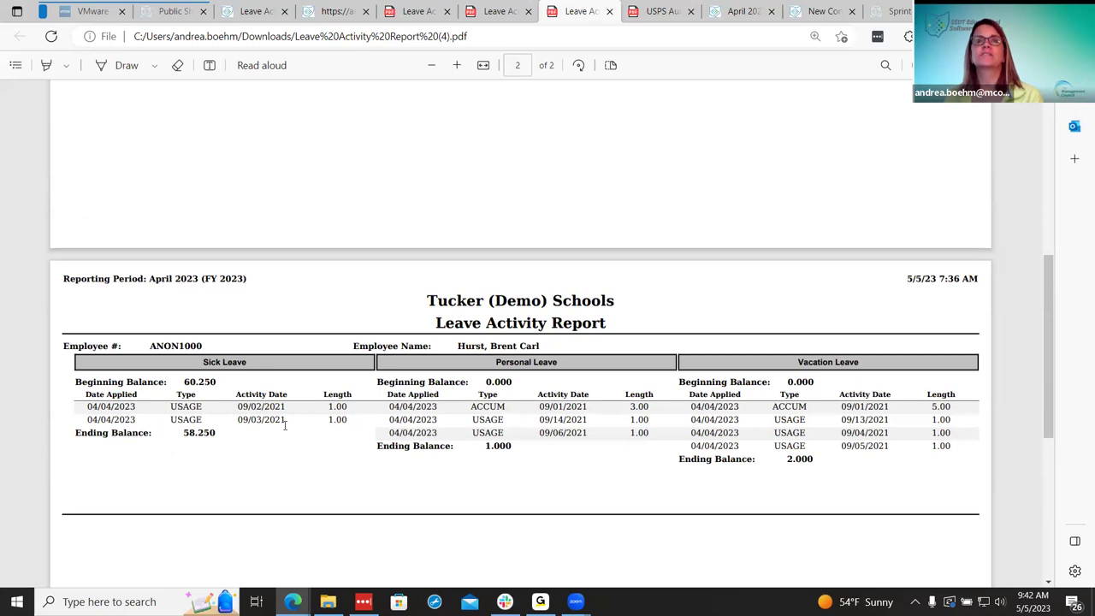
scroll(291, 456, up, 5)
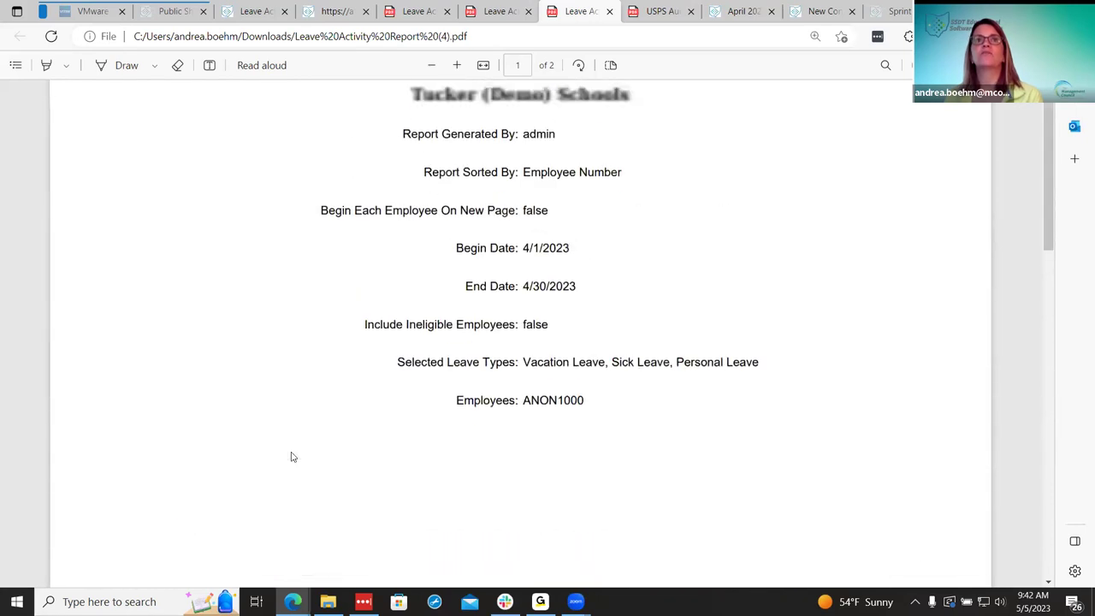
scroll(291, 457, down, 5)
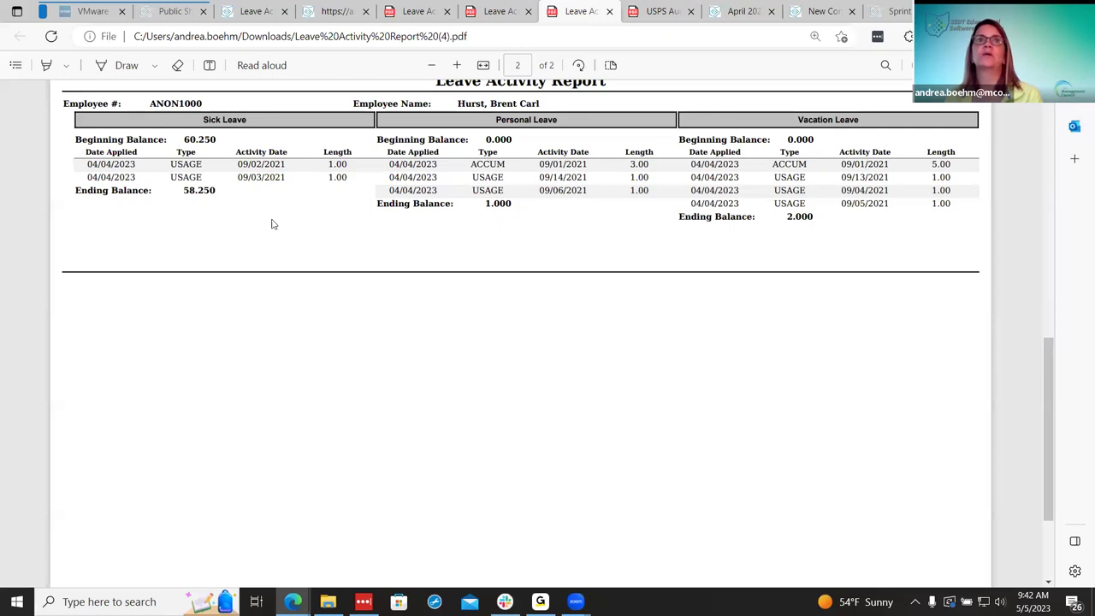
scroll(273, 227, up, 2)
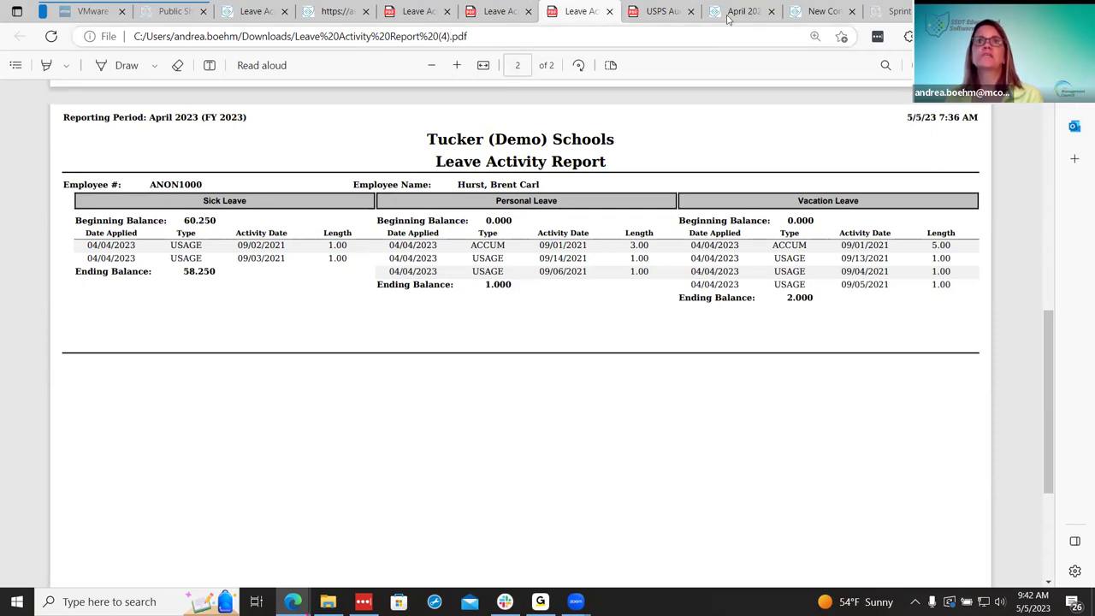
- Open USPS Audit Report (5).pdf and examine the timestamps and activity dates of the two added absences
click(670, 12)
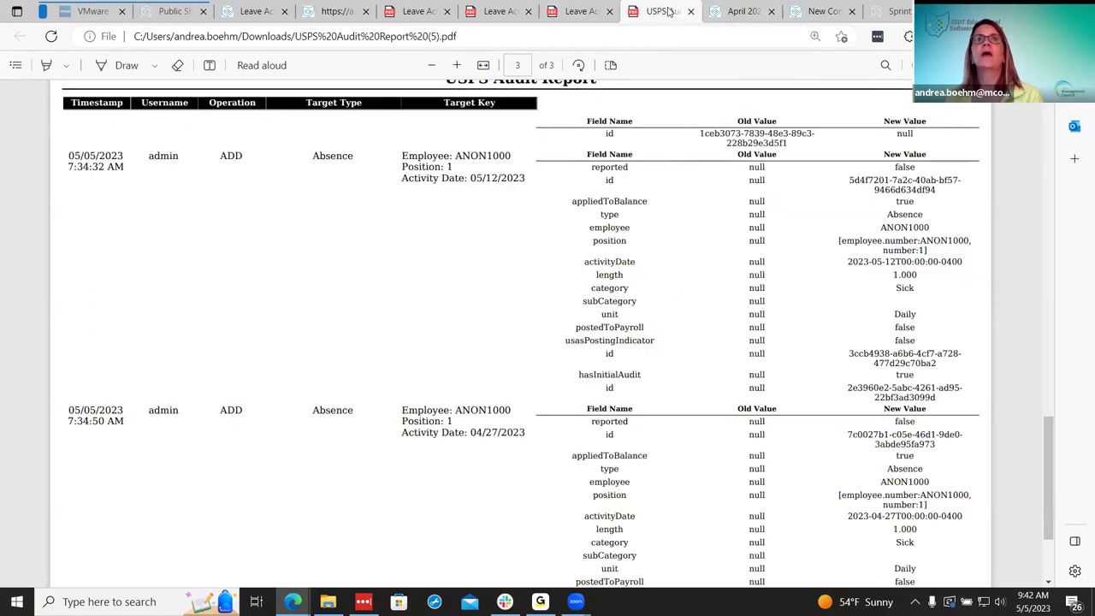
scroll(480, 292, up, 2)
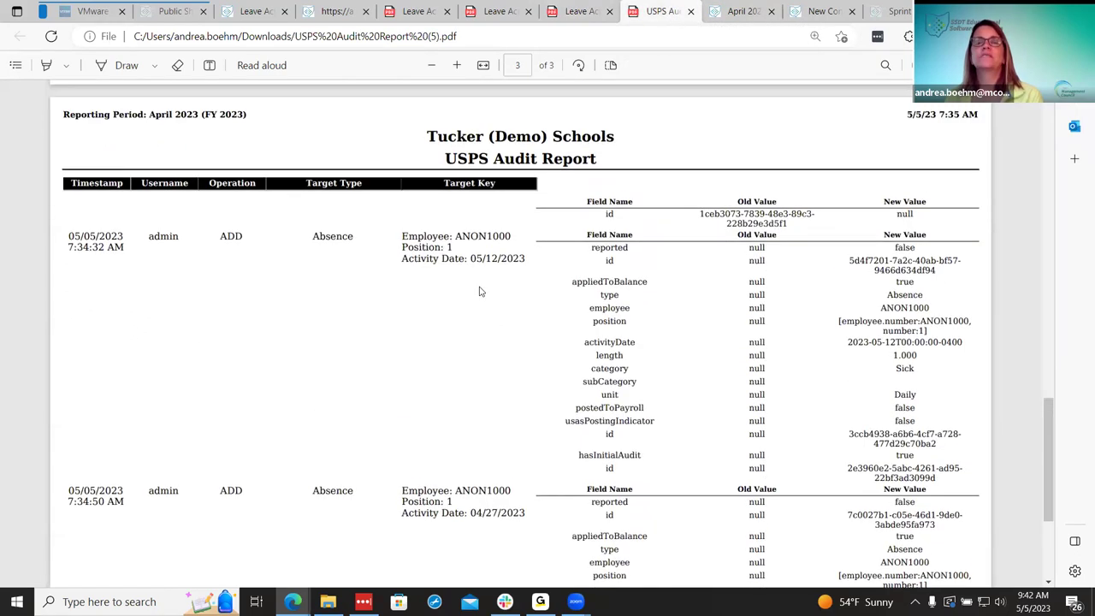
scroll(480, 292, down, 2)
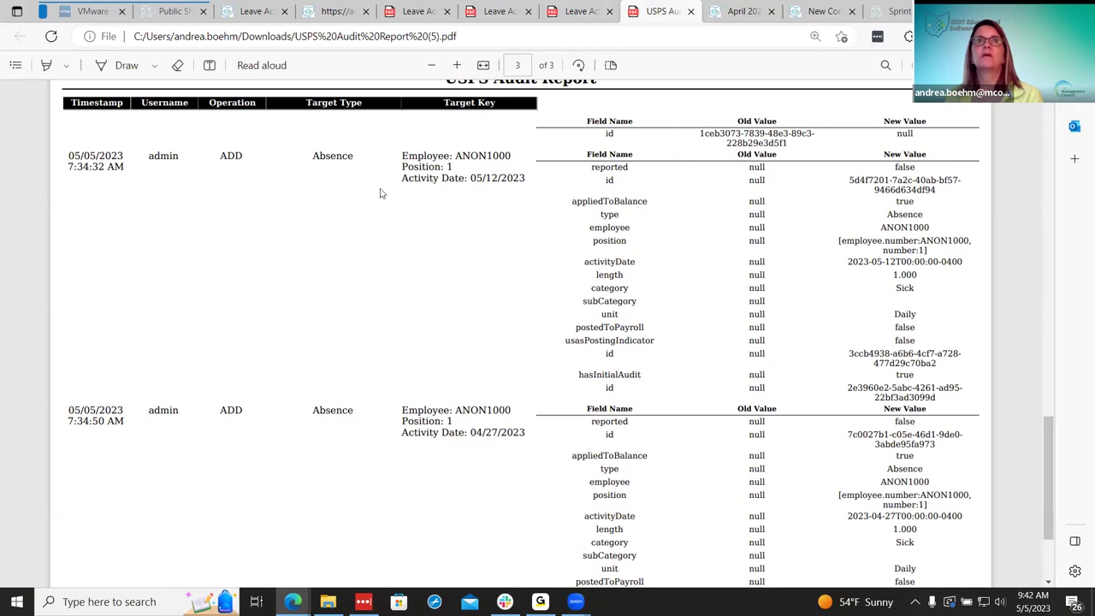
- Examine Leave Activity Report (5).pdf for 5/1/2023 to 5/5/2023 and check its sick leave transactions against the audit report
click(484, 11)
scroll(658, 344, up, 10)
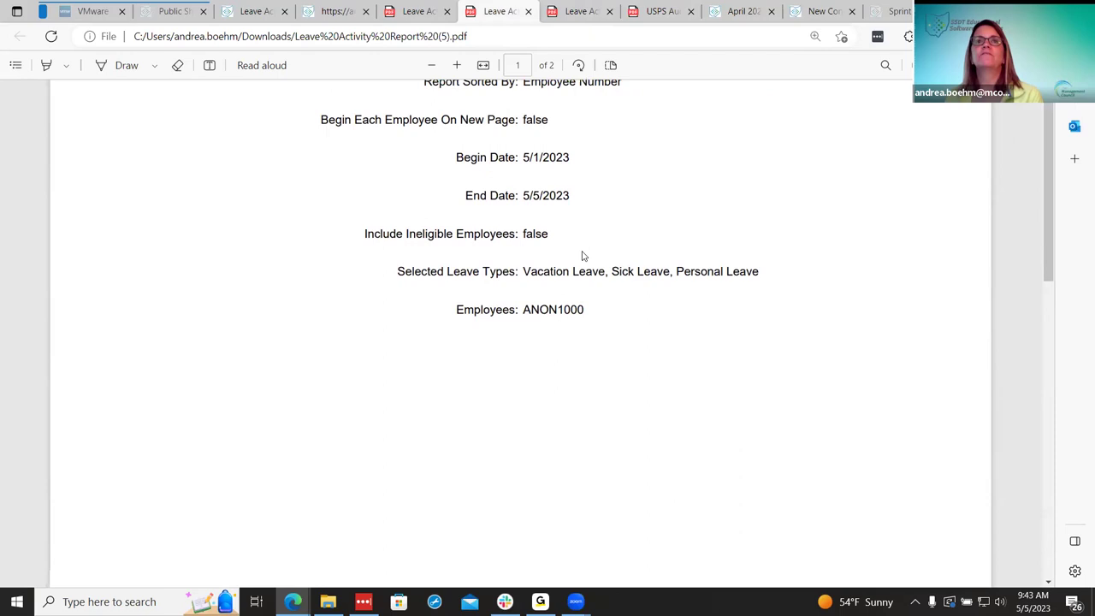
scroll(582, 254, down, 8)
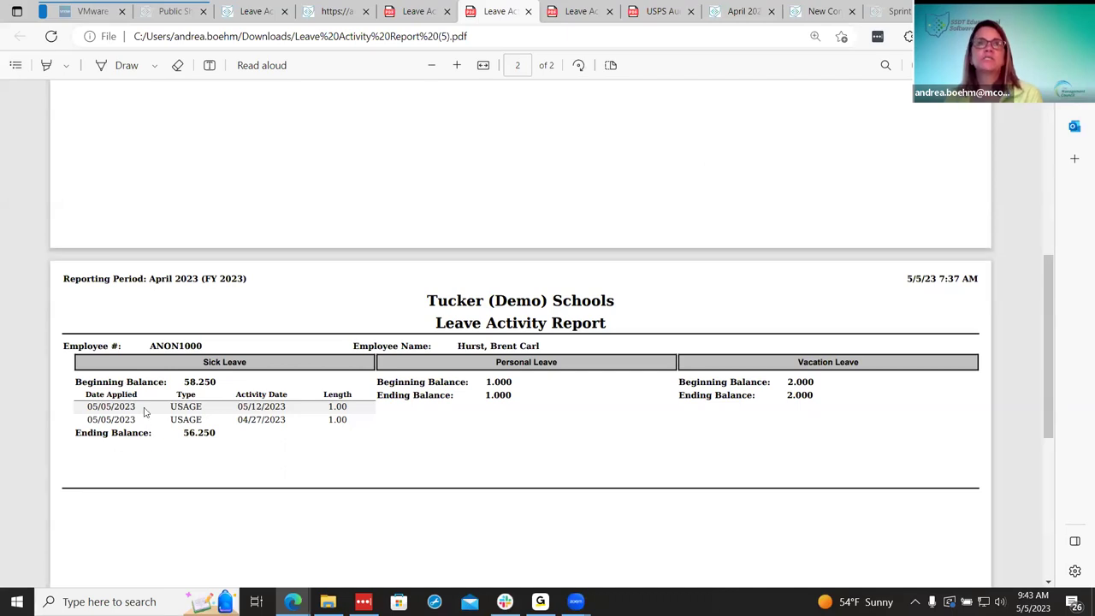
click(666, 12)
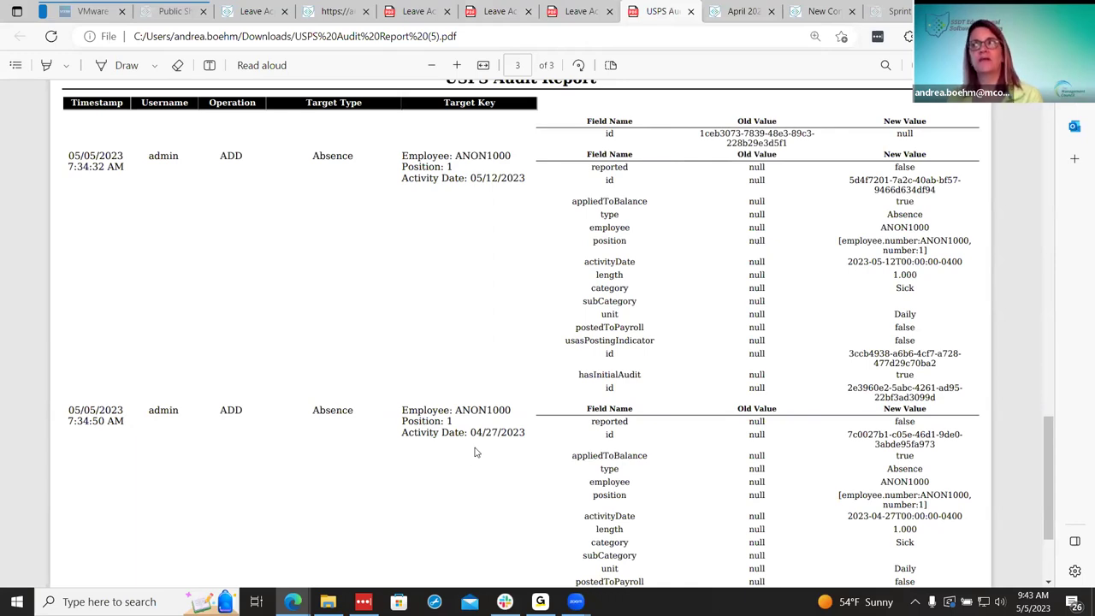
- Examine the parameters and leave balances in Leave Activity Report (6).pdf for 5/12/2023 to 5/30/2023
click(418, 11)
scroll(539, 392, up, 10)
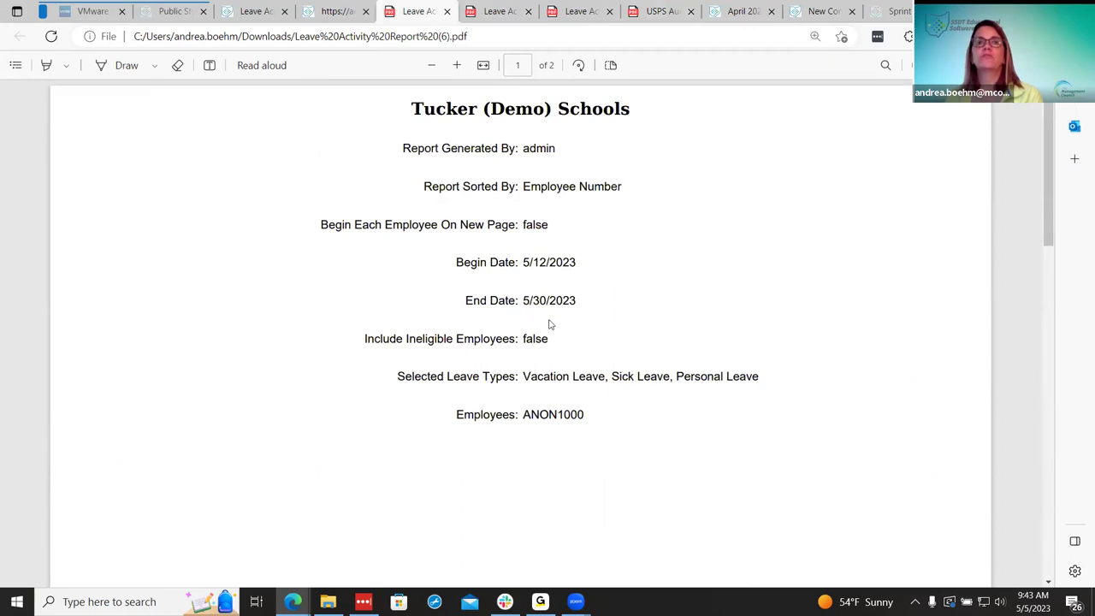
scroll(468, 272, down, 10)
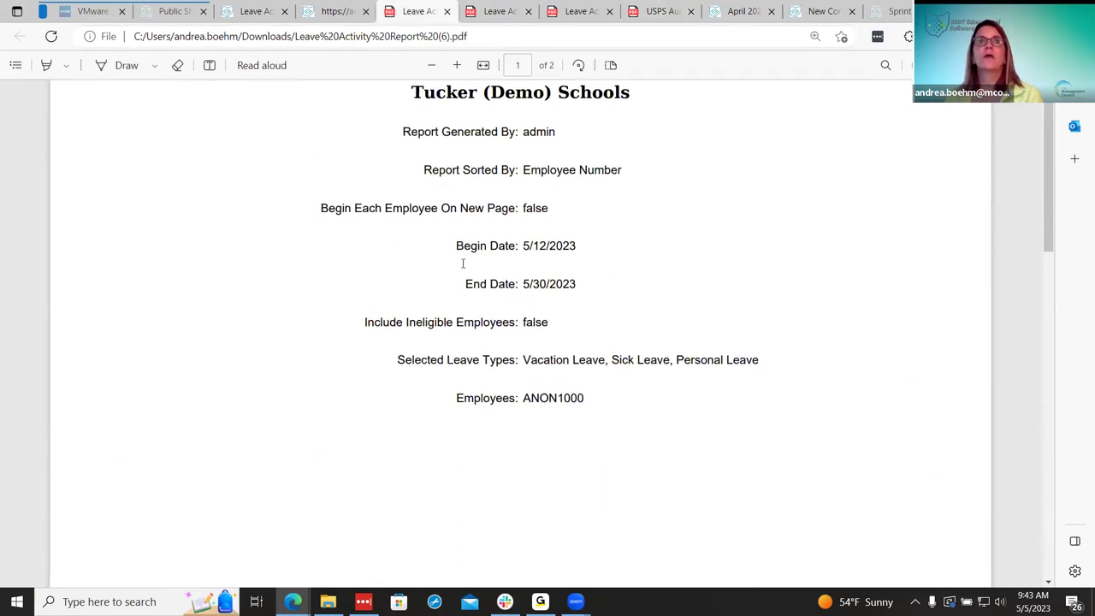
scroll(468, 272, down, 1)
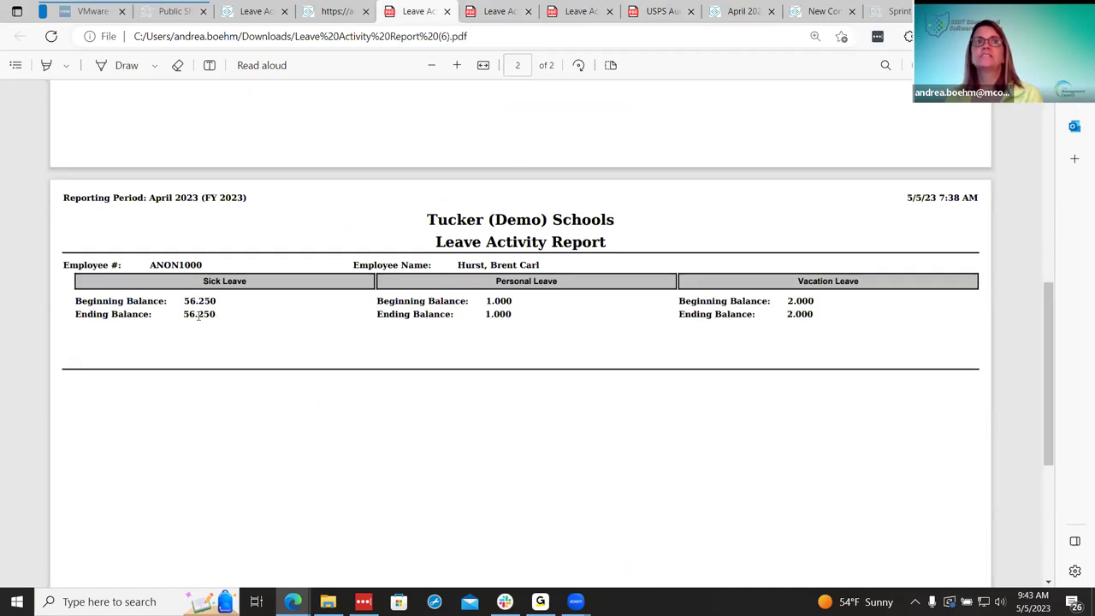
- Compare Leave Activity Reports (5) and (6) by date range and balances, and return to the Helpful tips in the documentation
click(500, 11)
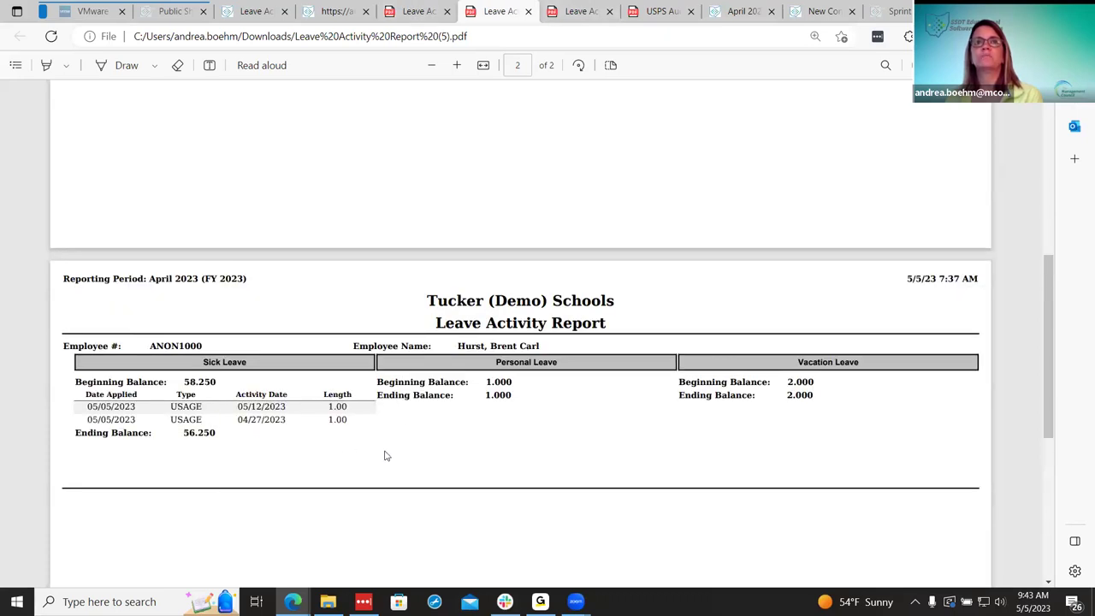
scroll(389, 472, up, 5)
scroll(389, 472, up, 3)
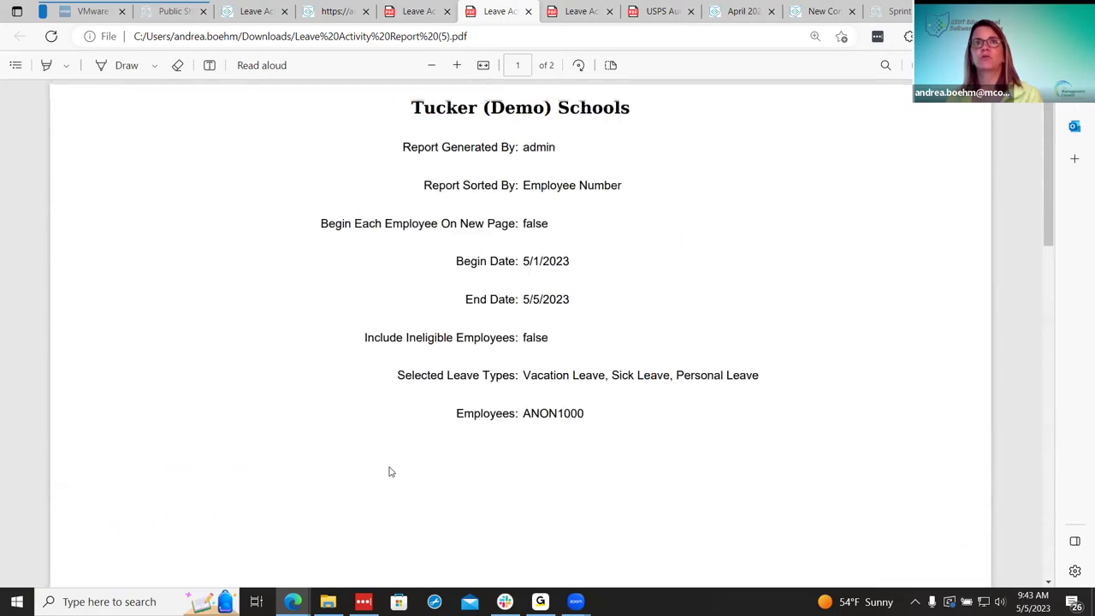
scroll(389, 472, down, 6)
scroll(389, 471, down, 3)
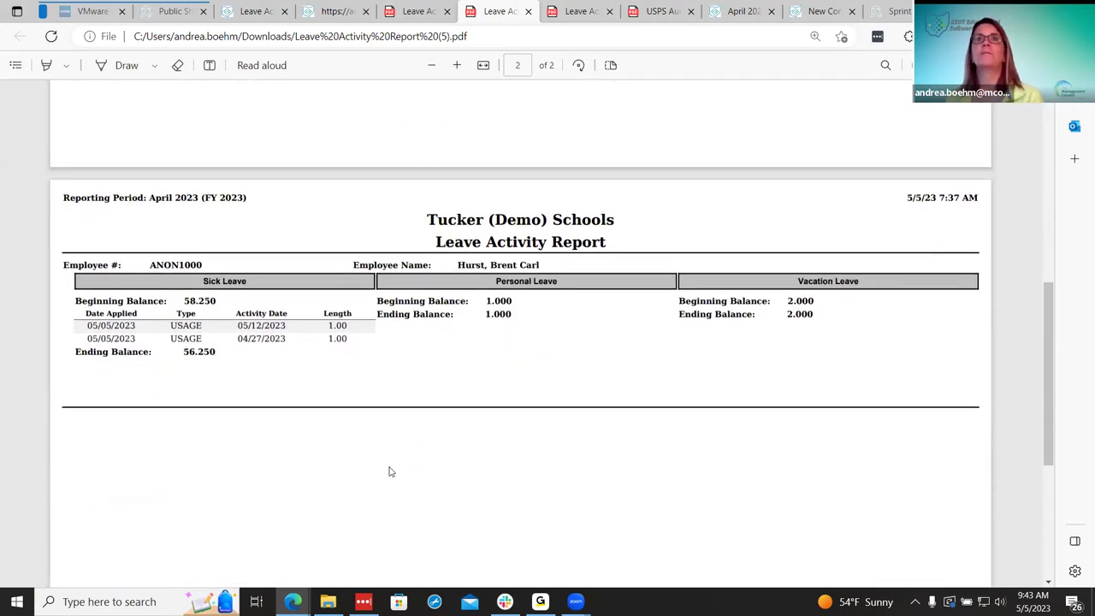
key(ctrl+shift+Tab)
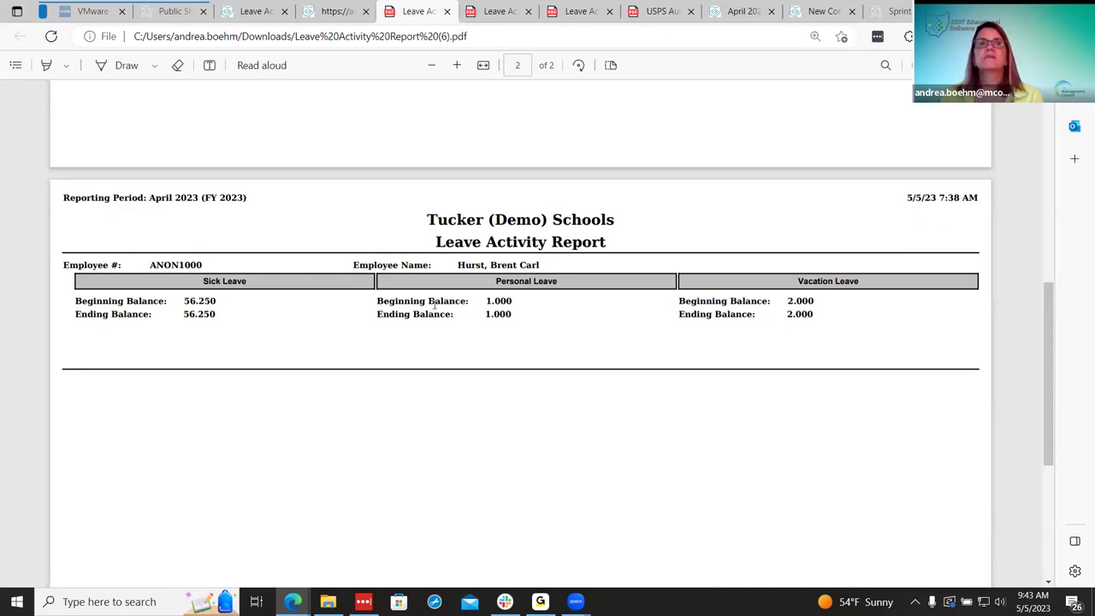
scroll(456, 347, up, 2)
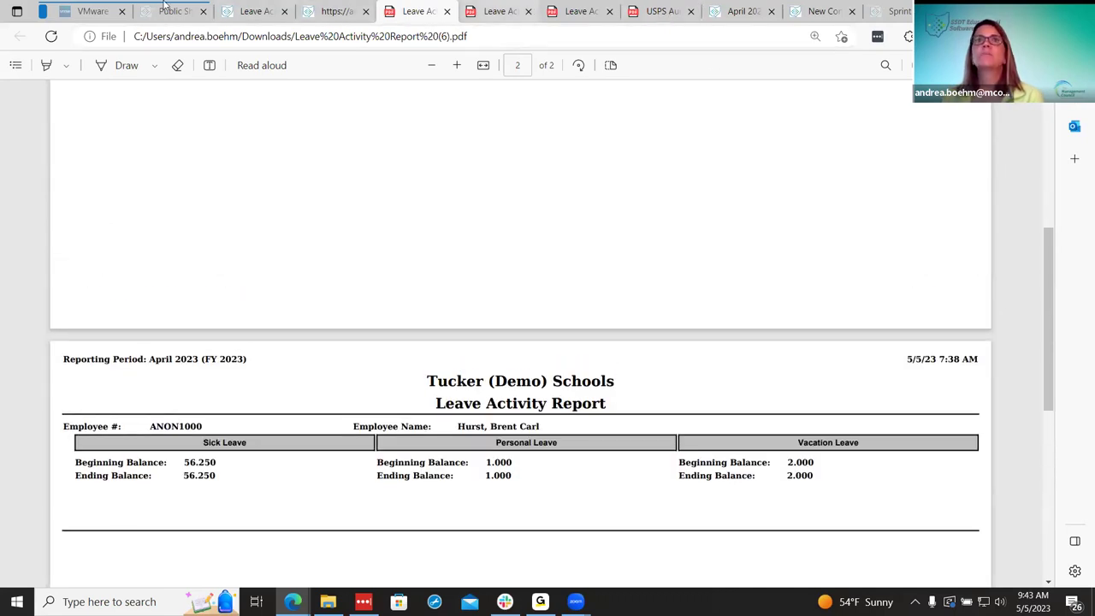
click(261, 10)
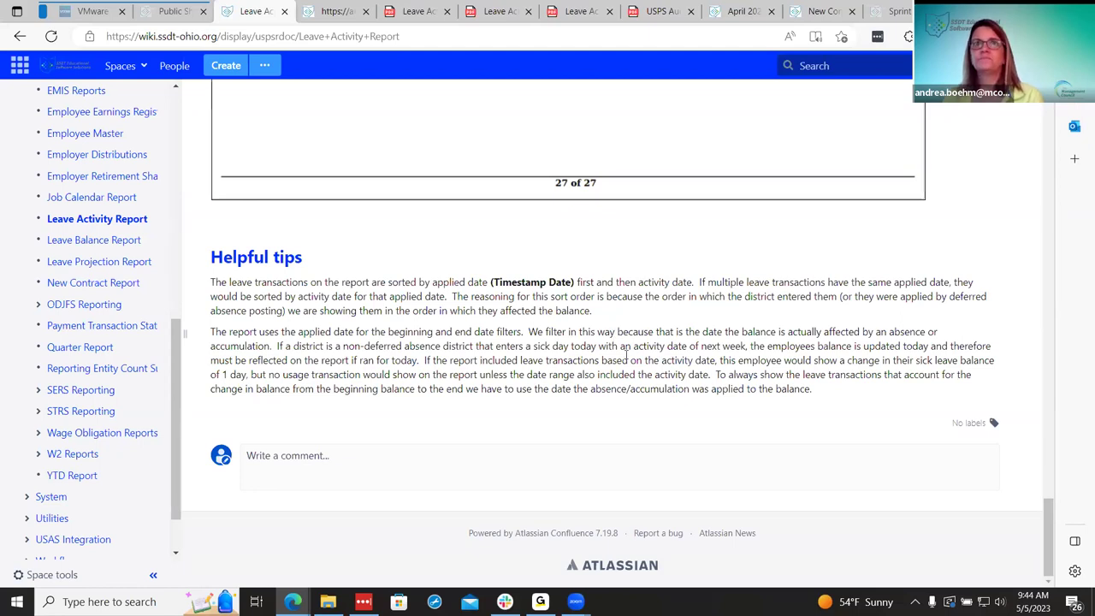
- Examine the Begin Date and End Date field definitions in the Leave Activity Report documentation
middle_click(700, 386)
scroll(699, 385, up, 12)
scroll(700, 387, down, 5)
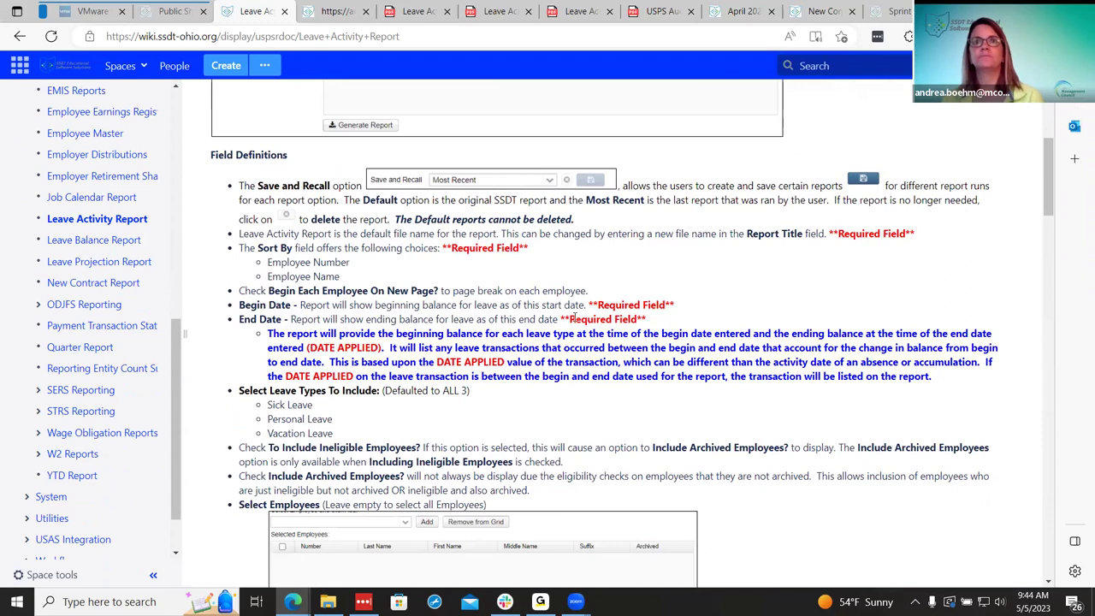
- Compare the employee leave balances and applied dates across Leave Activity Report (6), (5) and (4) PDFs
click(418, 11)
scroll(511, 310, down, 2)
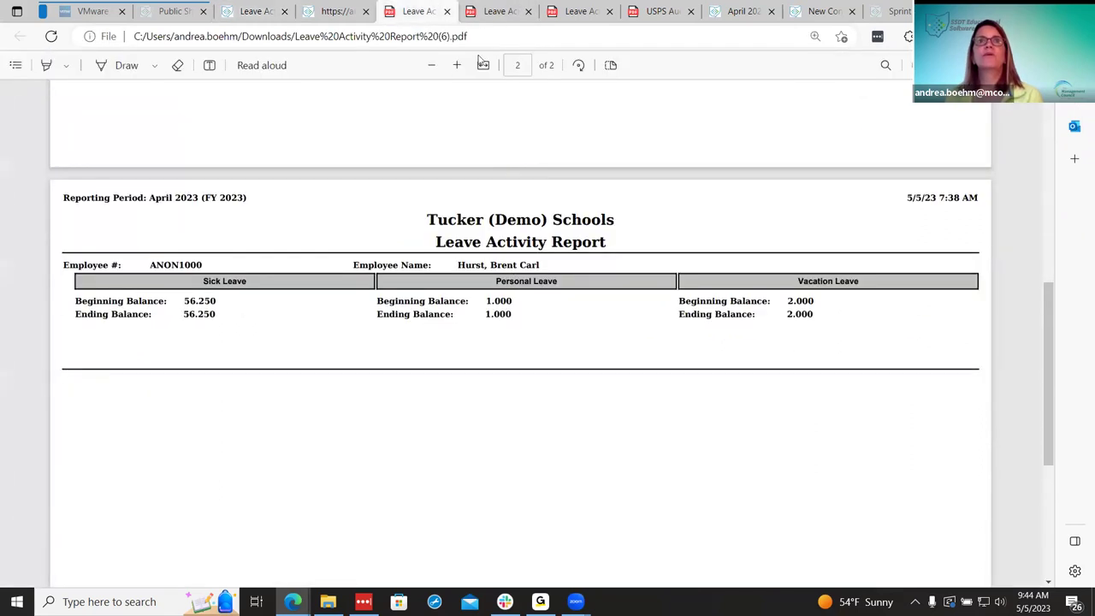
click(496, 11)
scroll(627, 572, down, 3)
scroll(627, 572, up, 2)
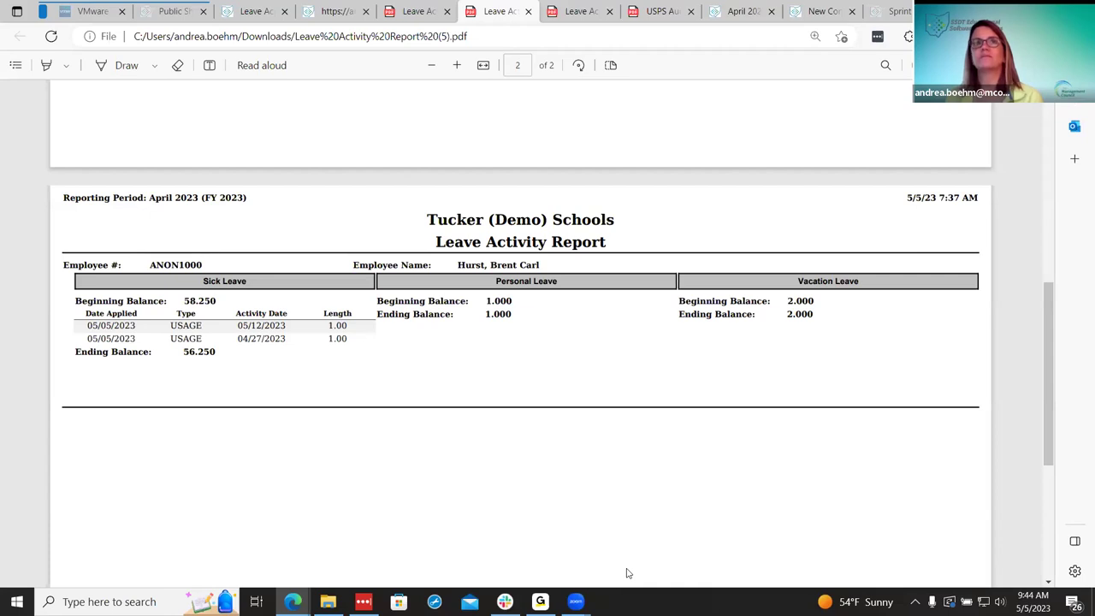
click(553, 10)
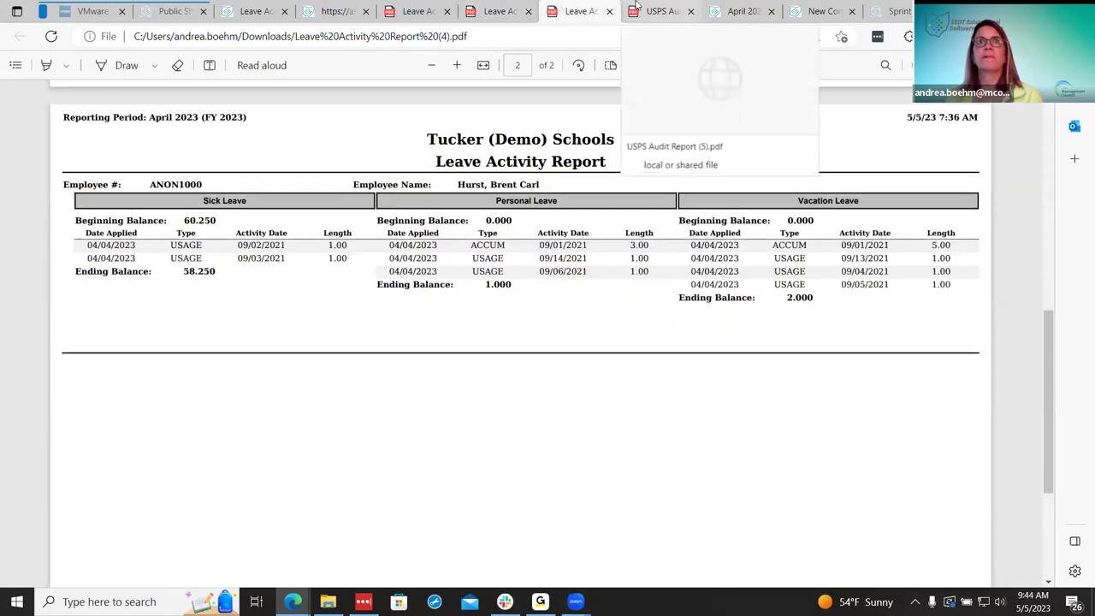
scroll(670, 309, up, 10)
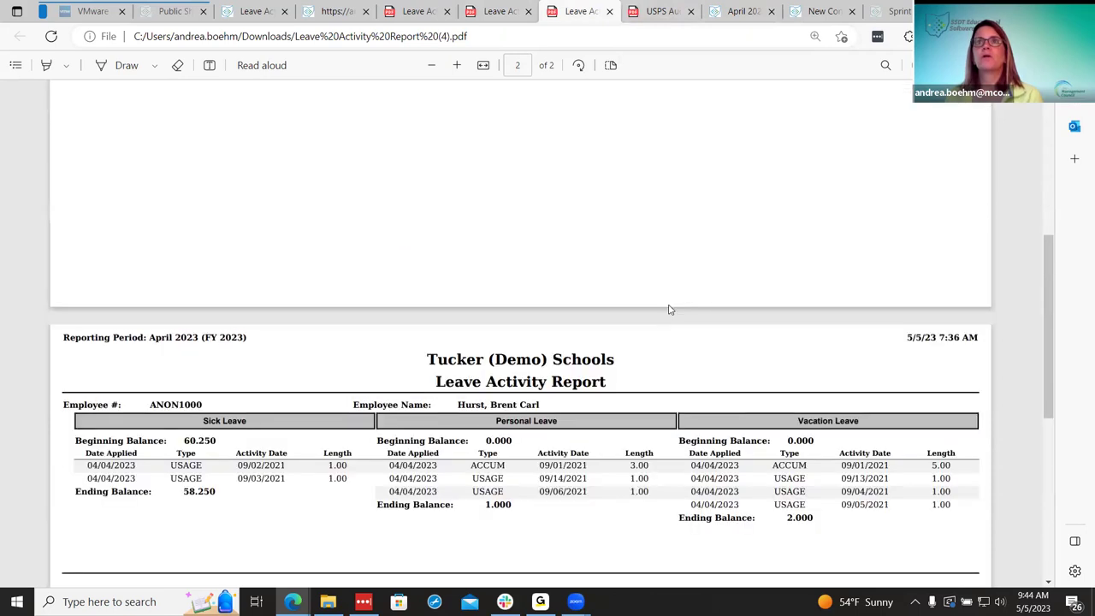
- Review the Leave Activity Report helpful hint and Code View entries under New Features in the April 2023 Recap
click(764, 9)
scroll(720, 455, down, 3)
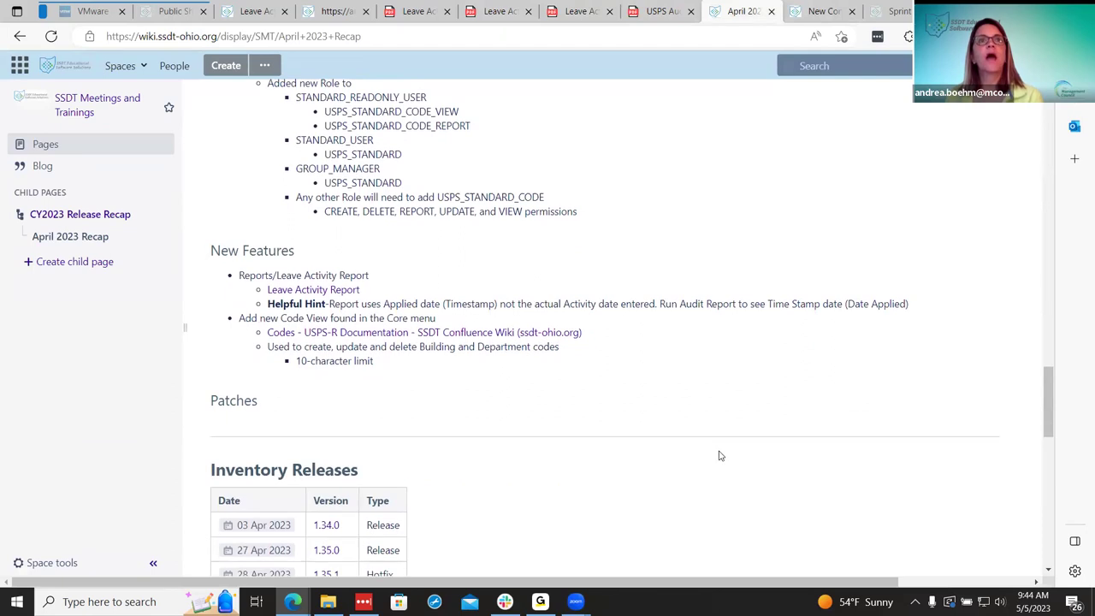
scroll(720, 456, up, 1)
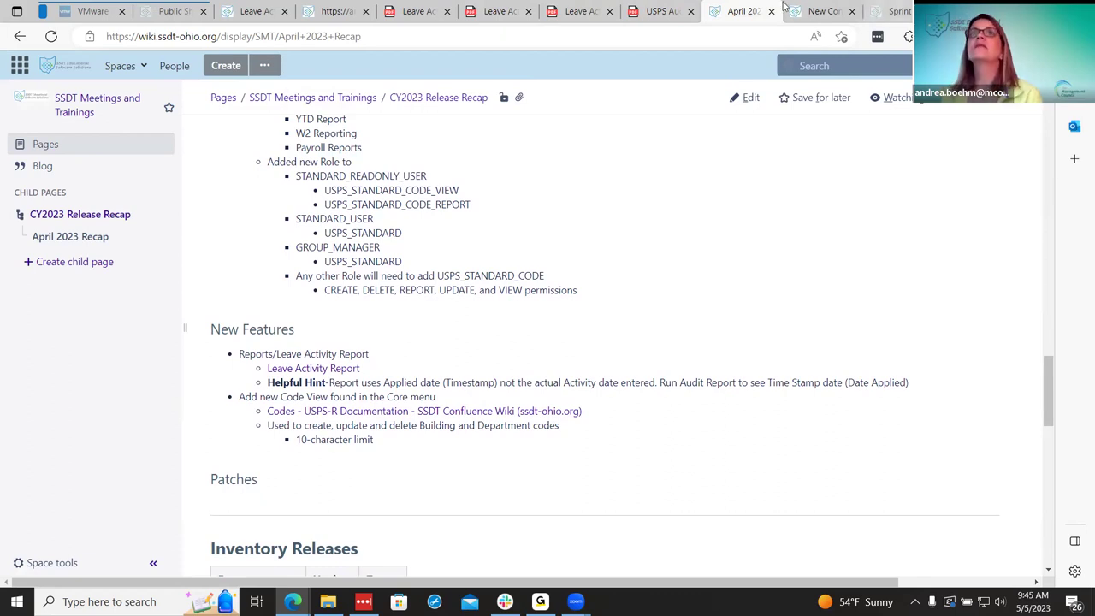
- Reread the Leave Activity Report Helpful tips and check them against the absence timestamps and activity dates in USPS Audit Report (5).pdf
click(824, 11)
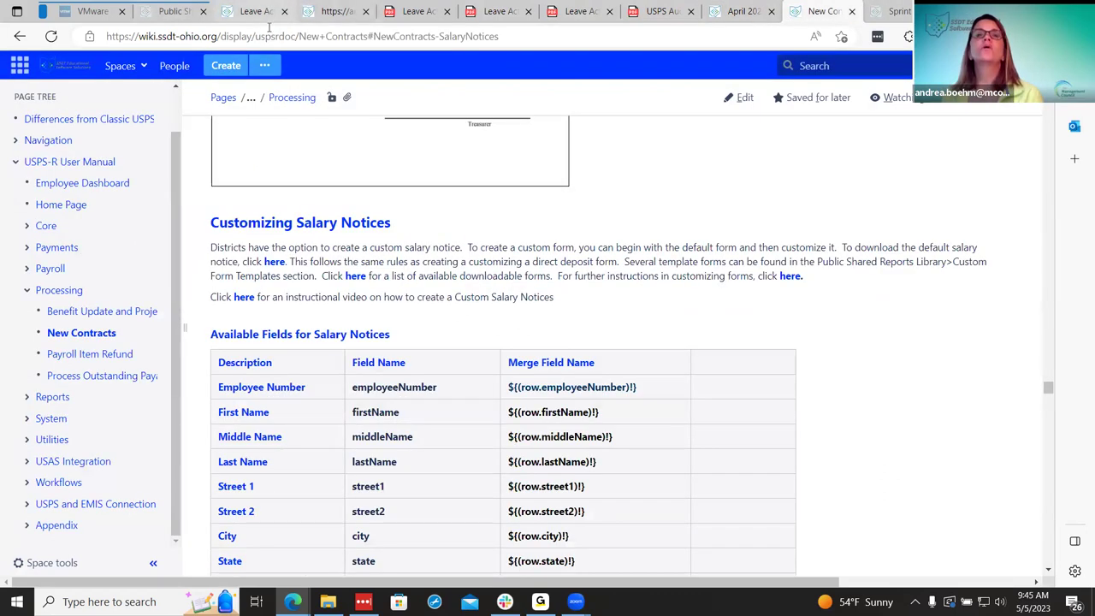
click(257, 11)
scroll(540, 347, down, 20)
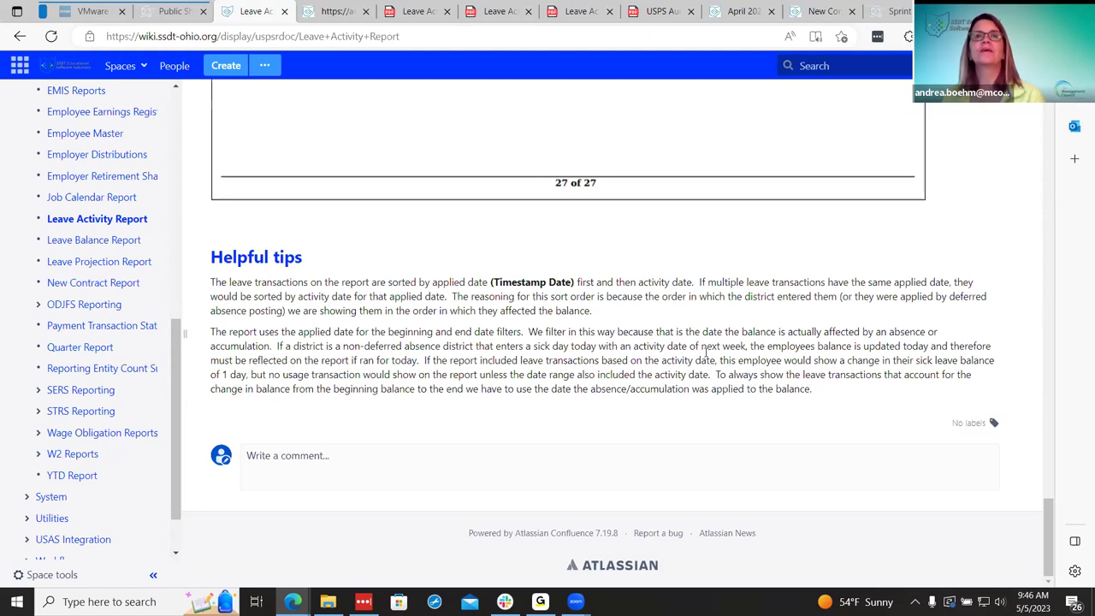
click(650, 15)
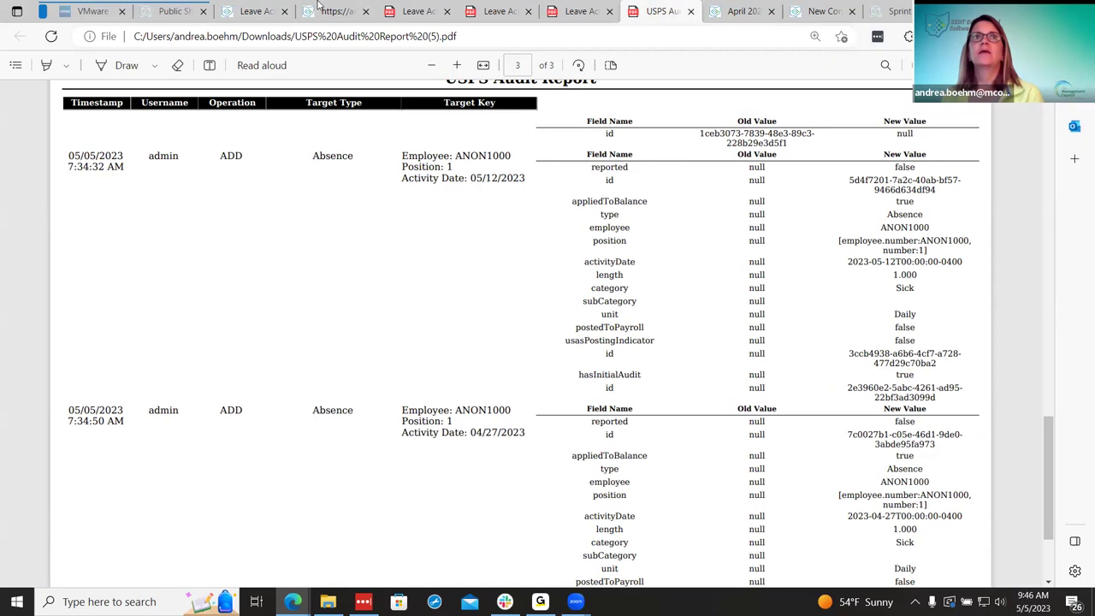
click(262, 11)
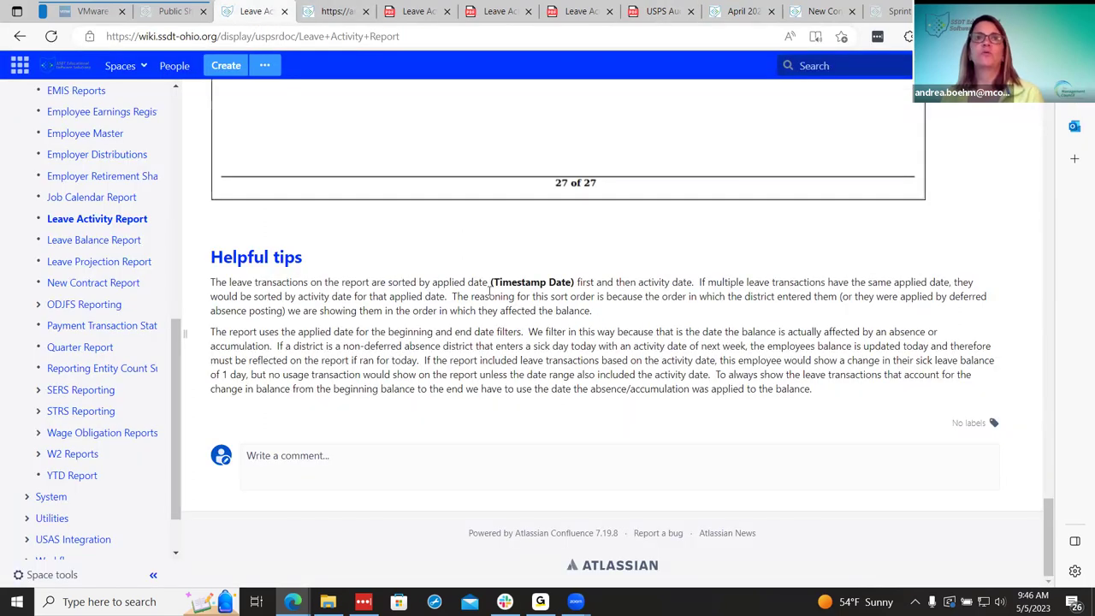